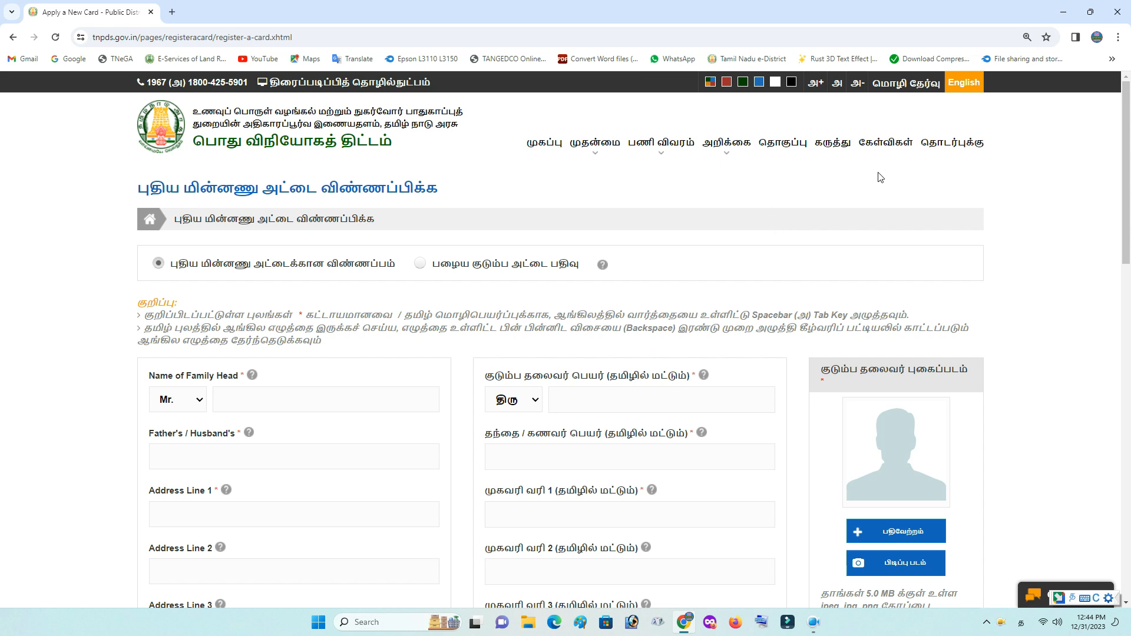
Switch the portal to English and back to Tamil, then choose Old Card Enrollment
click(969, 84)
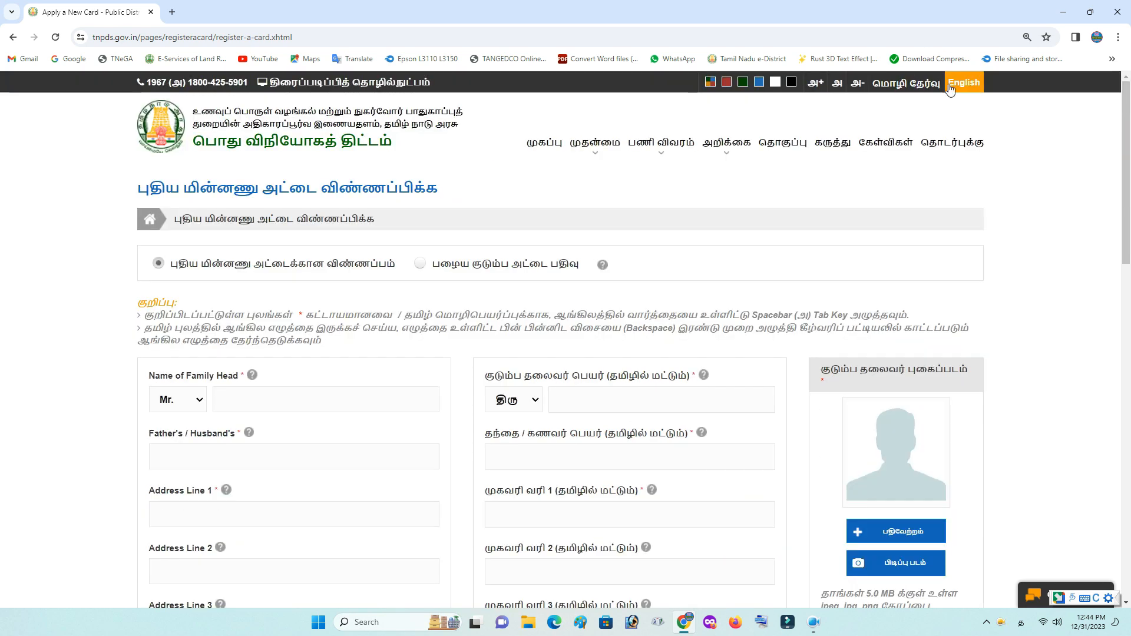
click(949, 87)
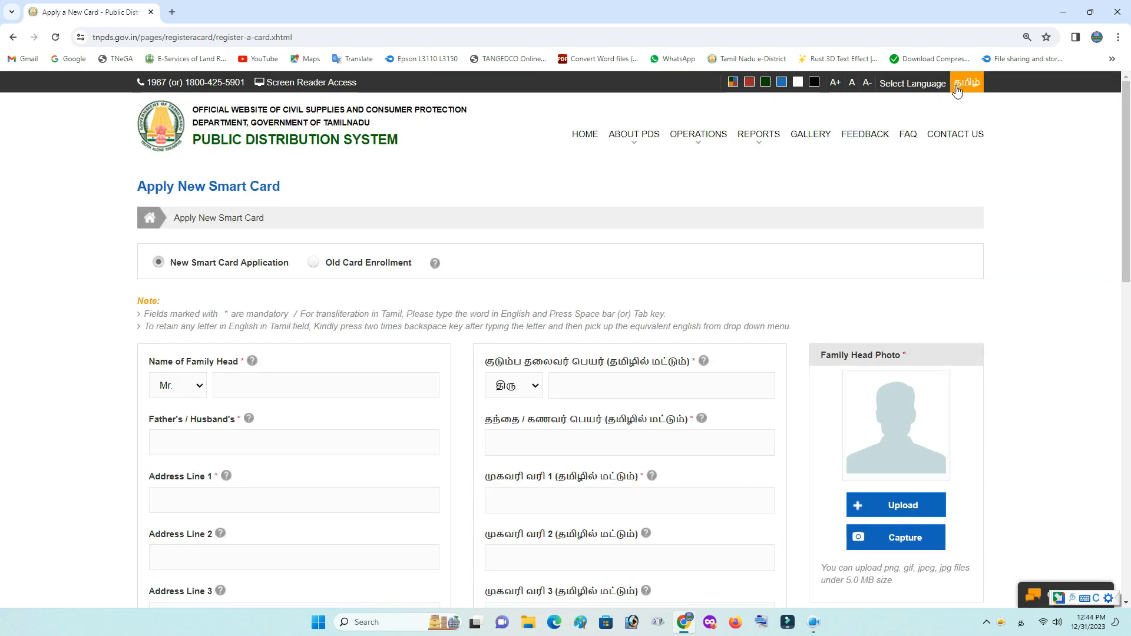
click(963, 87)
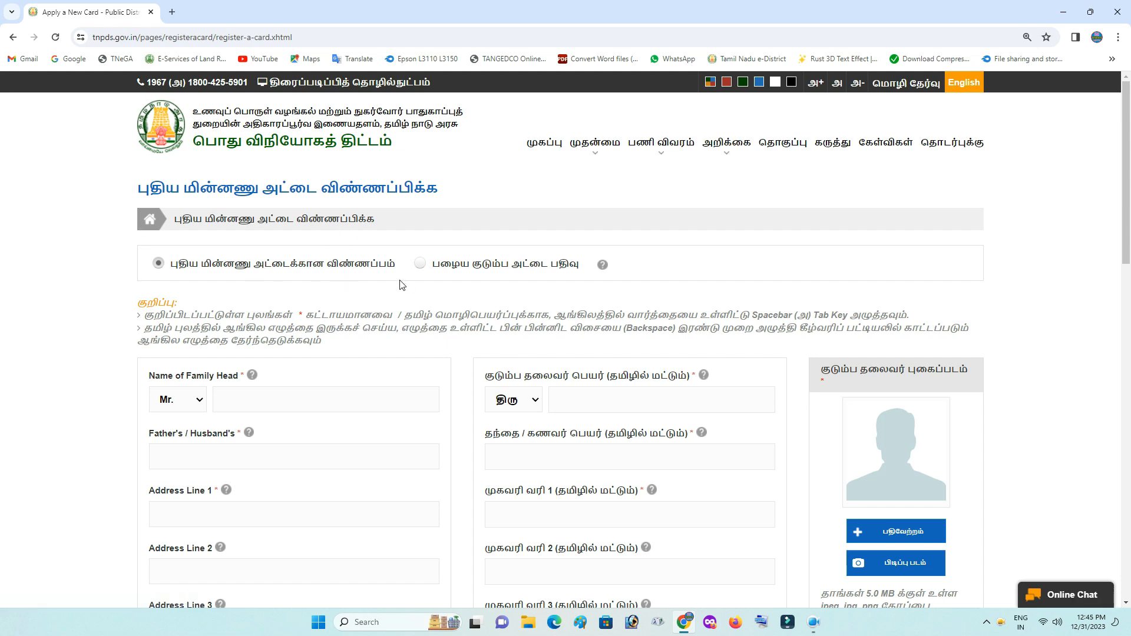
click(442, 270)
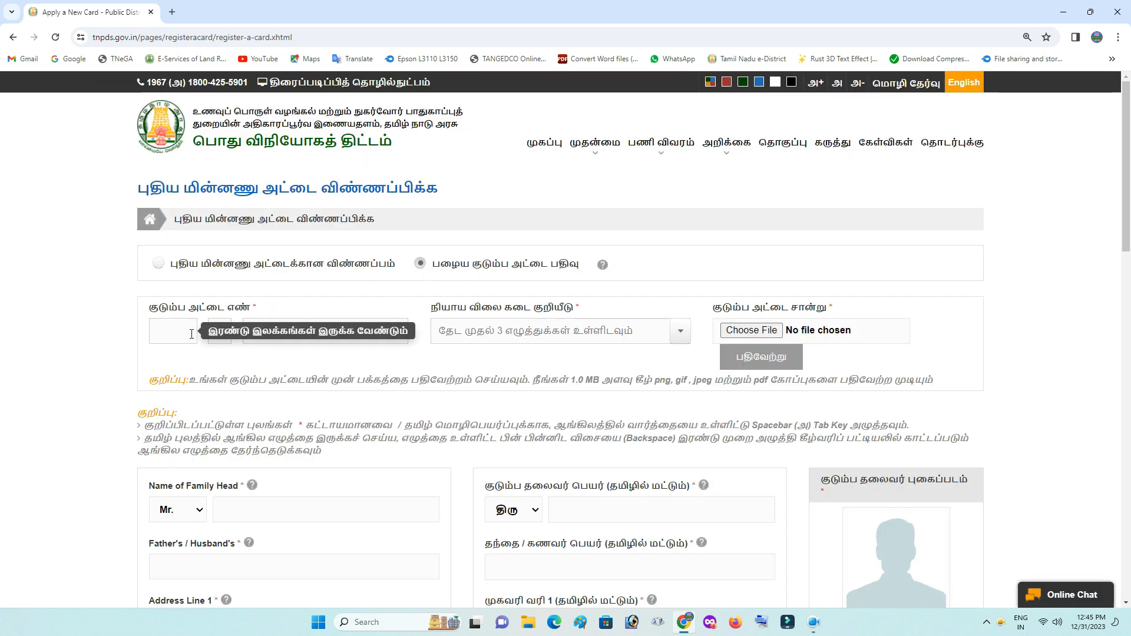
click(217, 332)
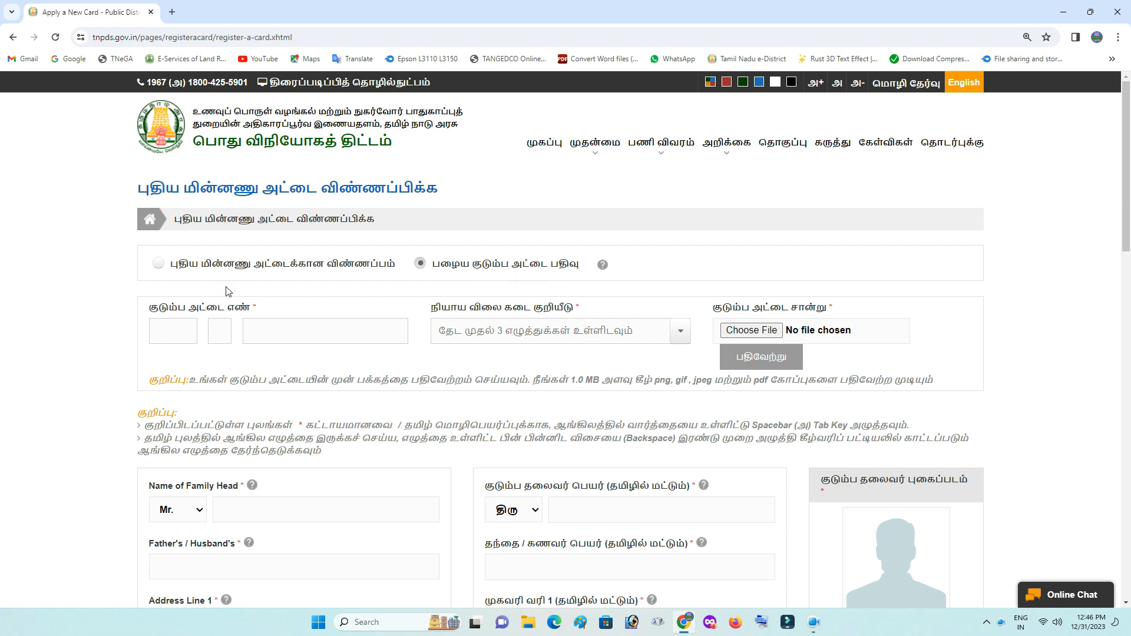
Return the form to New Smart Card Application and scroll down to the family-head details
click(160, 263)
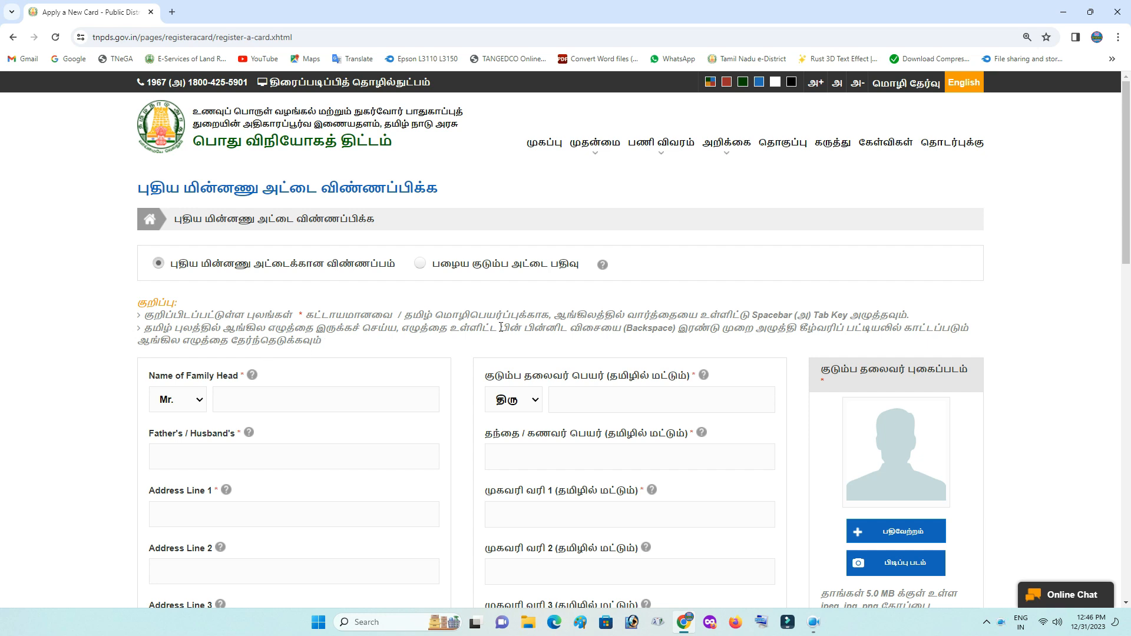
scroll(1013, 276, down, 5)
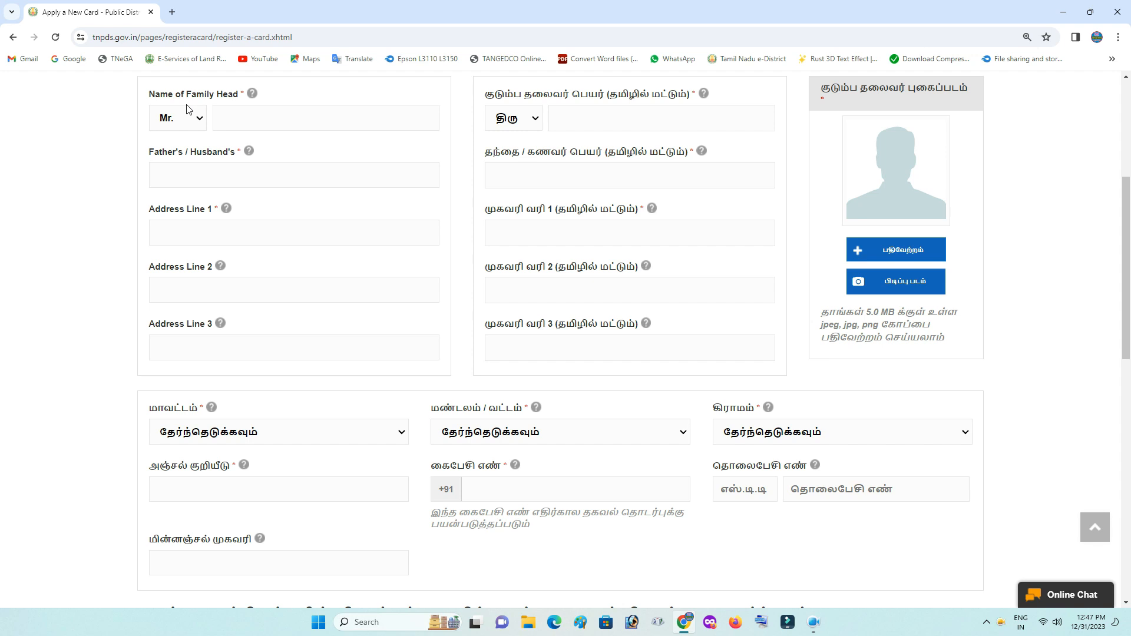
click(197, 119)
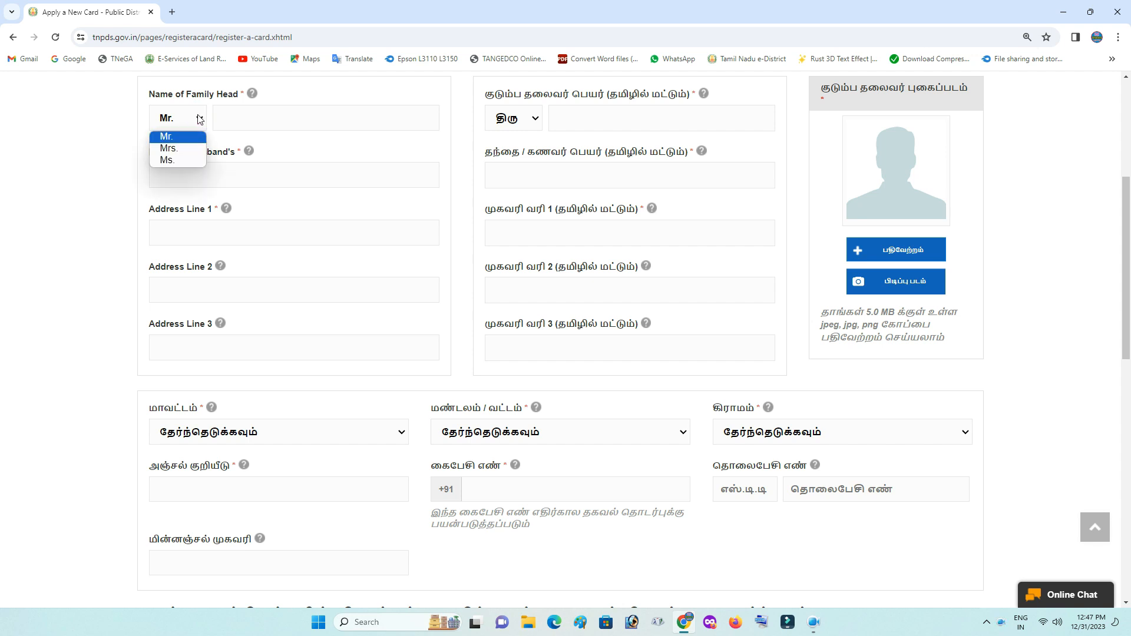
Set the family head's title to Mrs. and enter the head's name in English
click(184, 149)
click(276, 113)
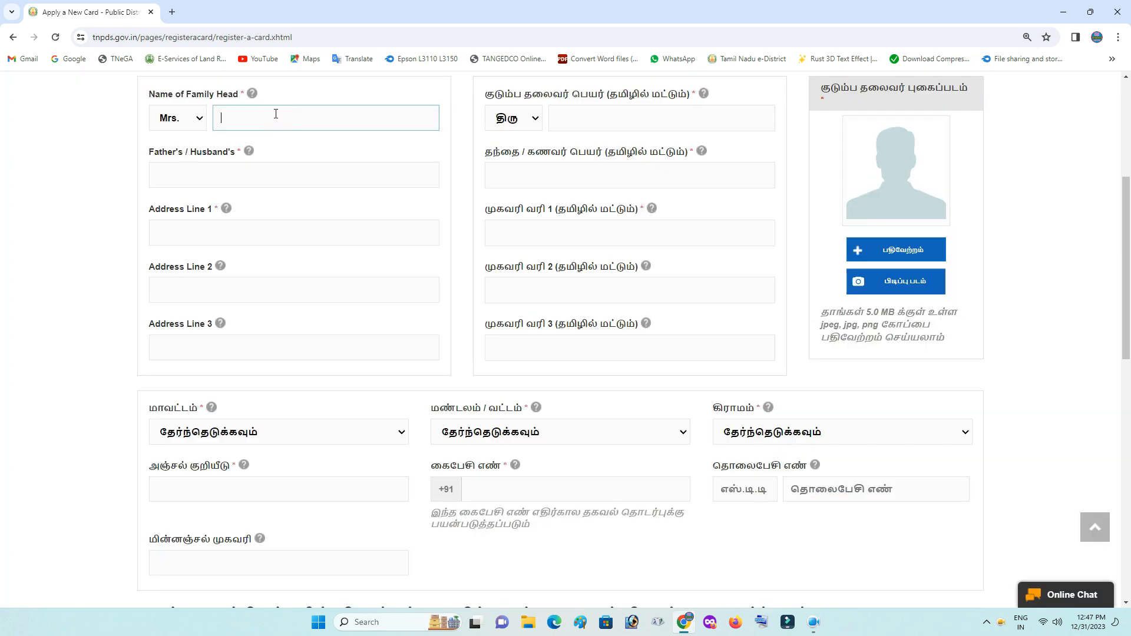
text(Bhavani)
Set the Tamil title to திருமதி and enter the head's name in Tamil via transliteration
click(518, 118)
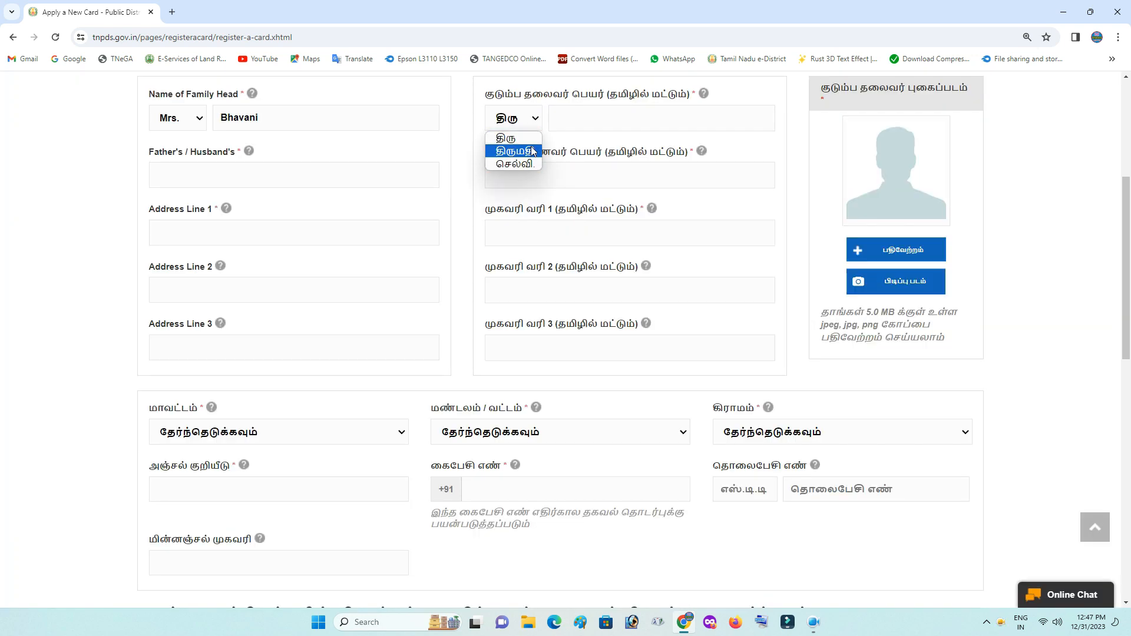
click(526, 154)
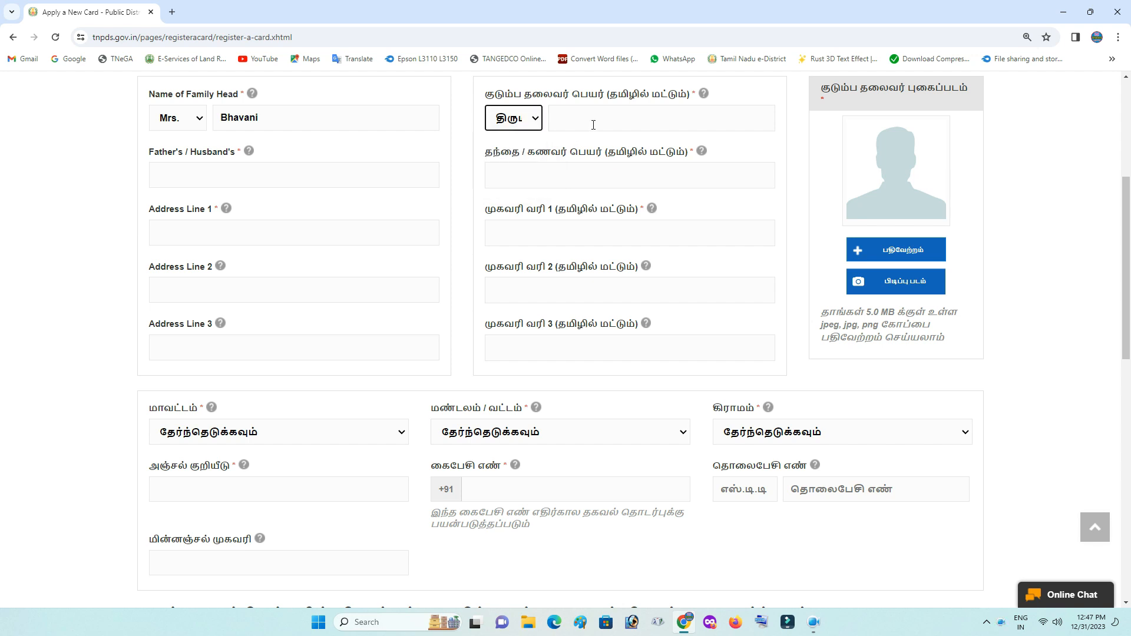
click(593, 123)
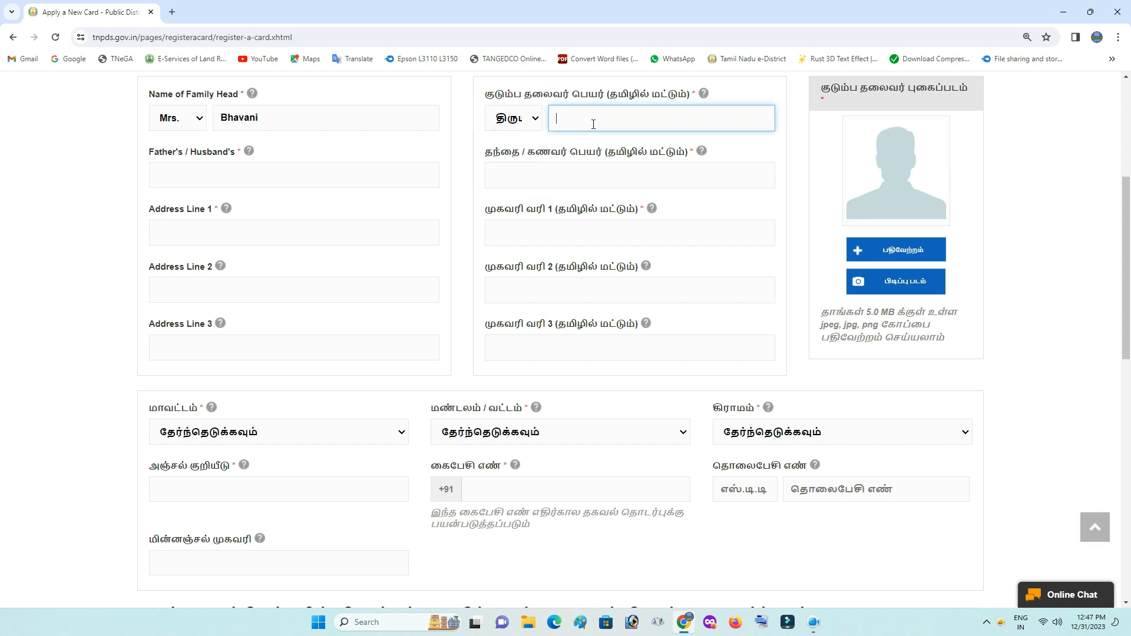
text(bh)
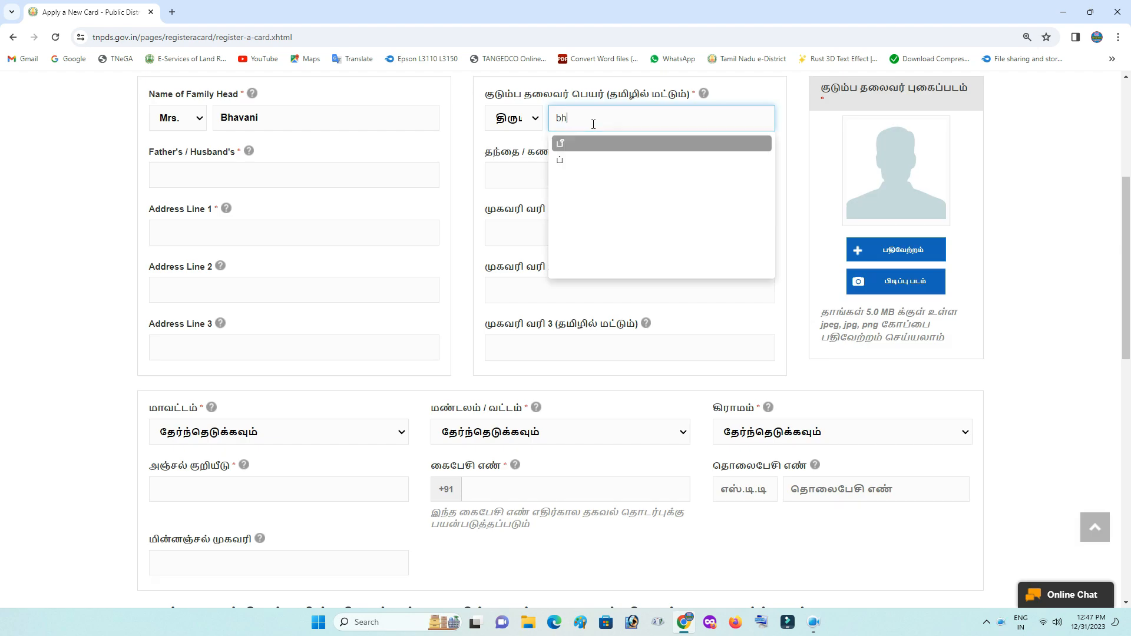
text(an)
key(BackSpace)
text(vani)
click(583, 162)
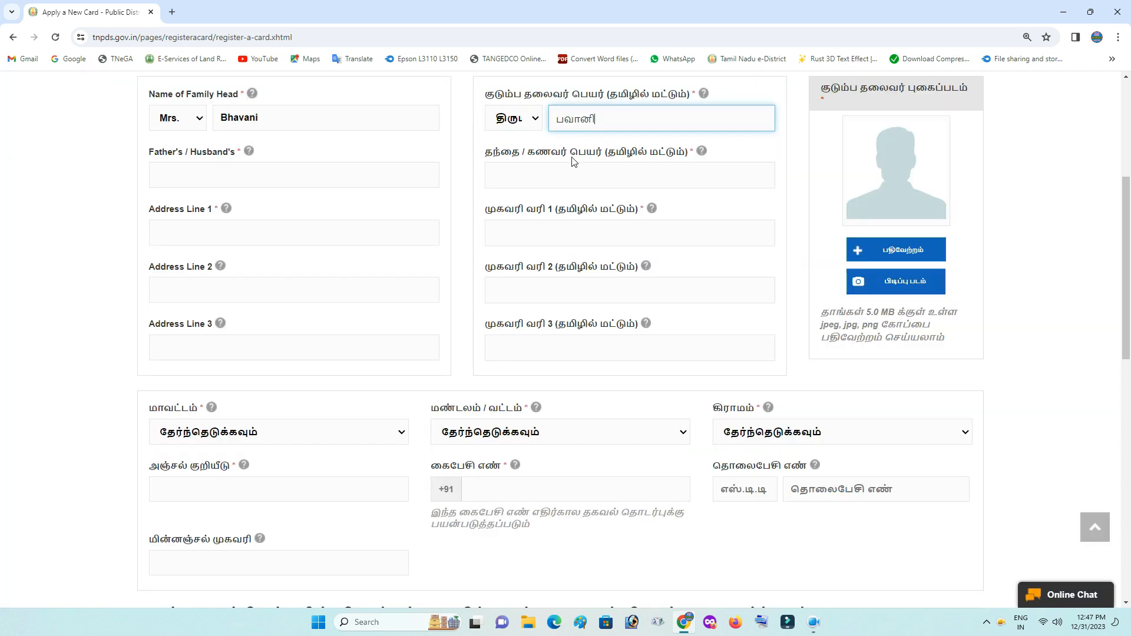
click(196, 171)
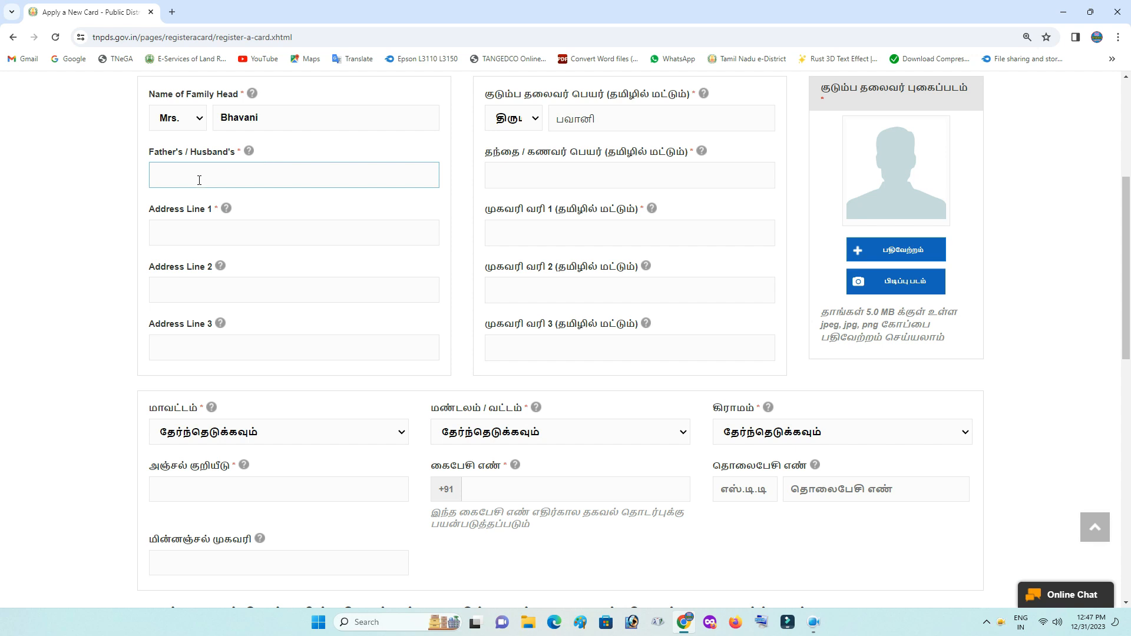
Enter the father's/husband's name in English and pick its Tamil transliteration
text(Chandiran)
click(503, 181)
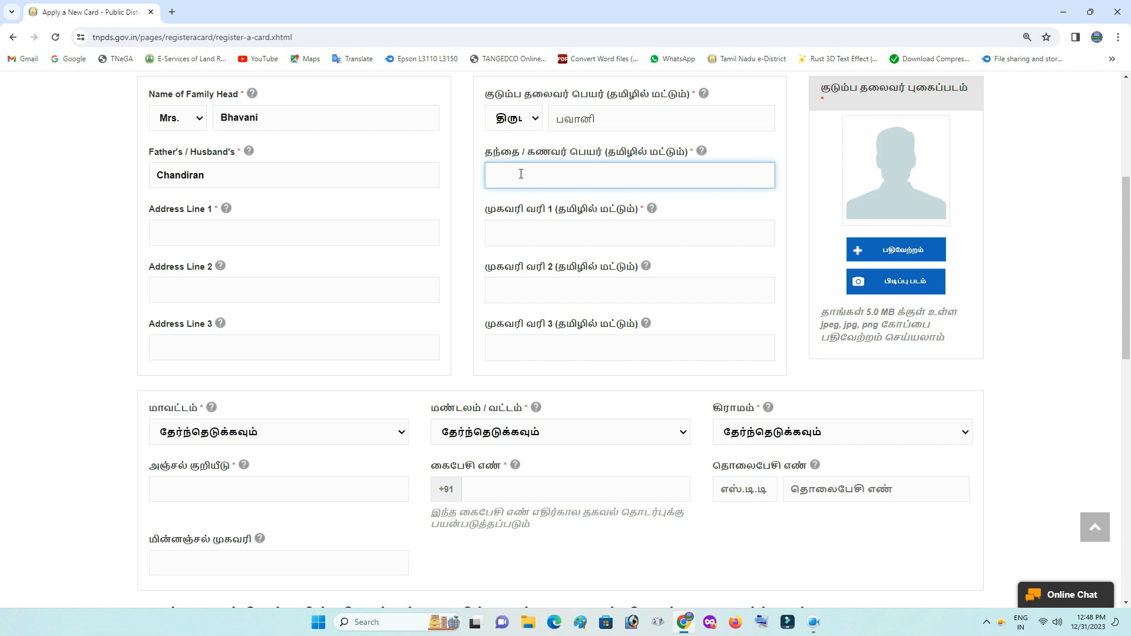
text(chan)
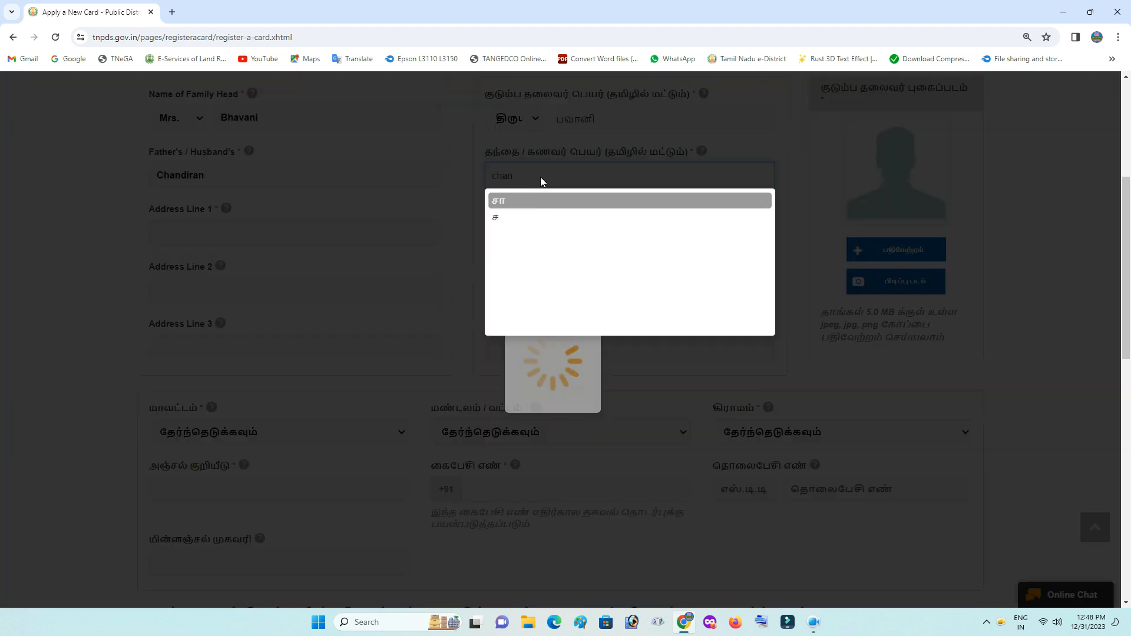
text(diran)
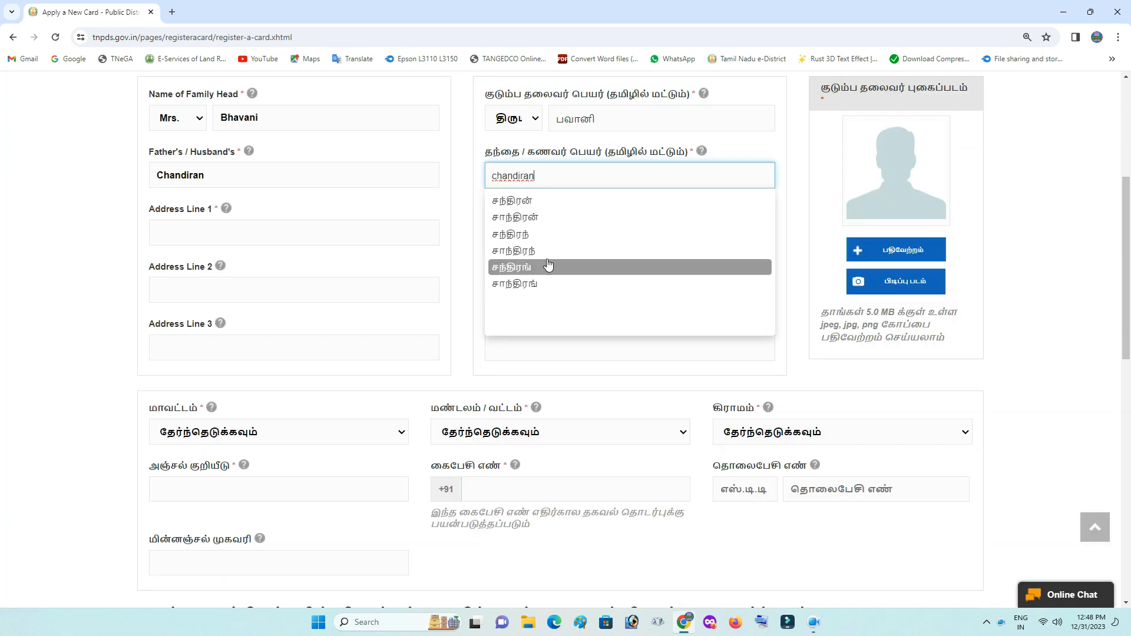
click(510, 203)
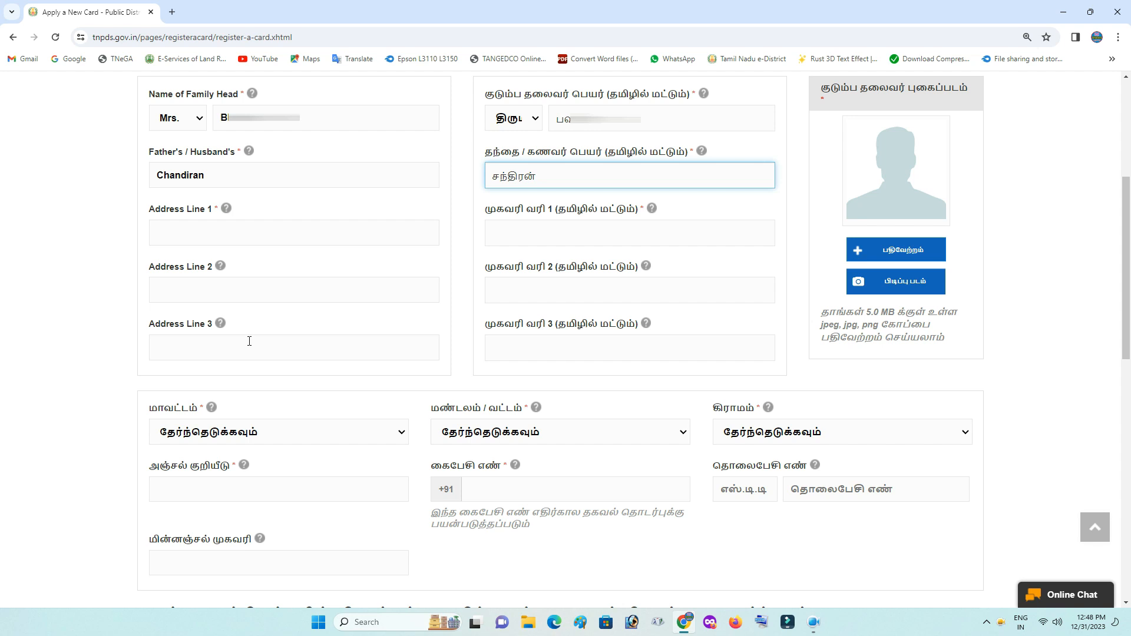
Enter the door number in Address Line 1 and its Tamil field
click(219, 227)
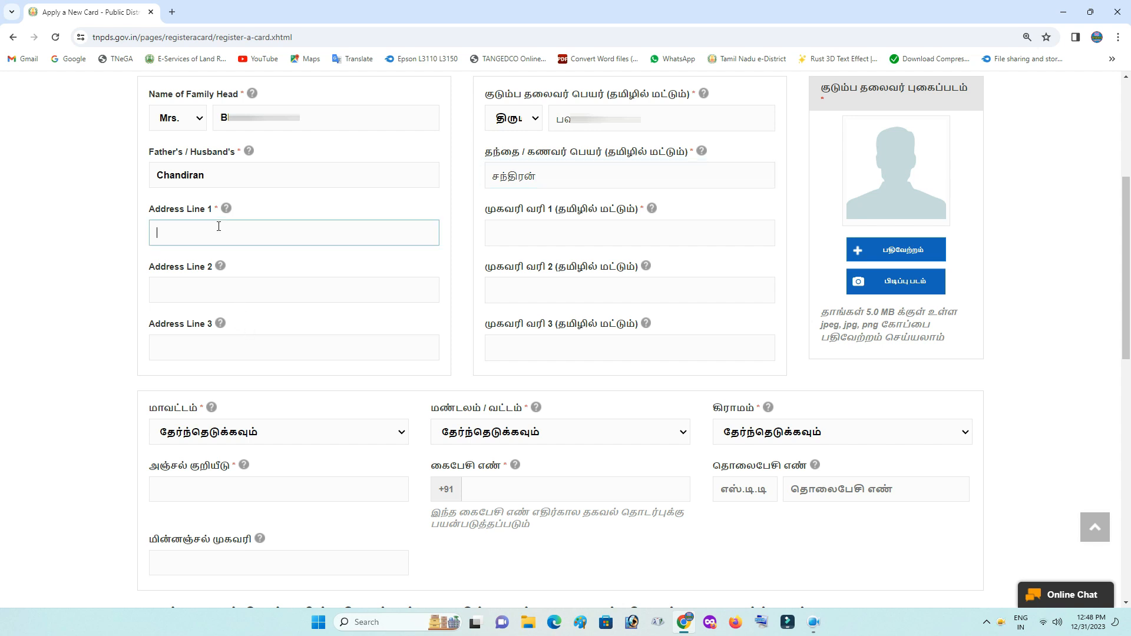
click(561, 240)
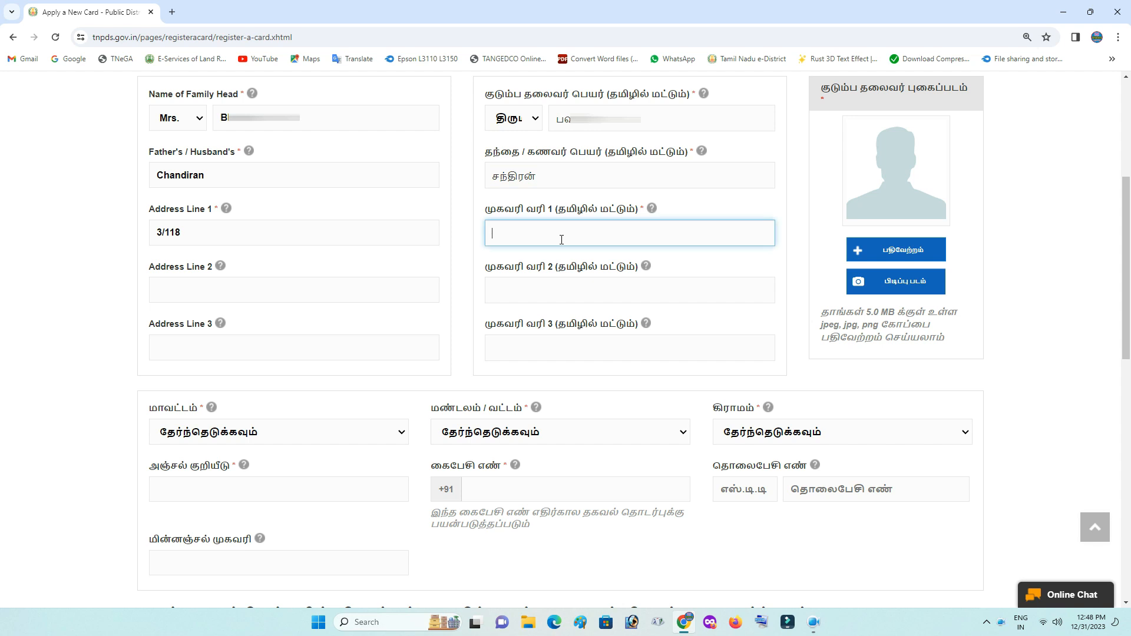
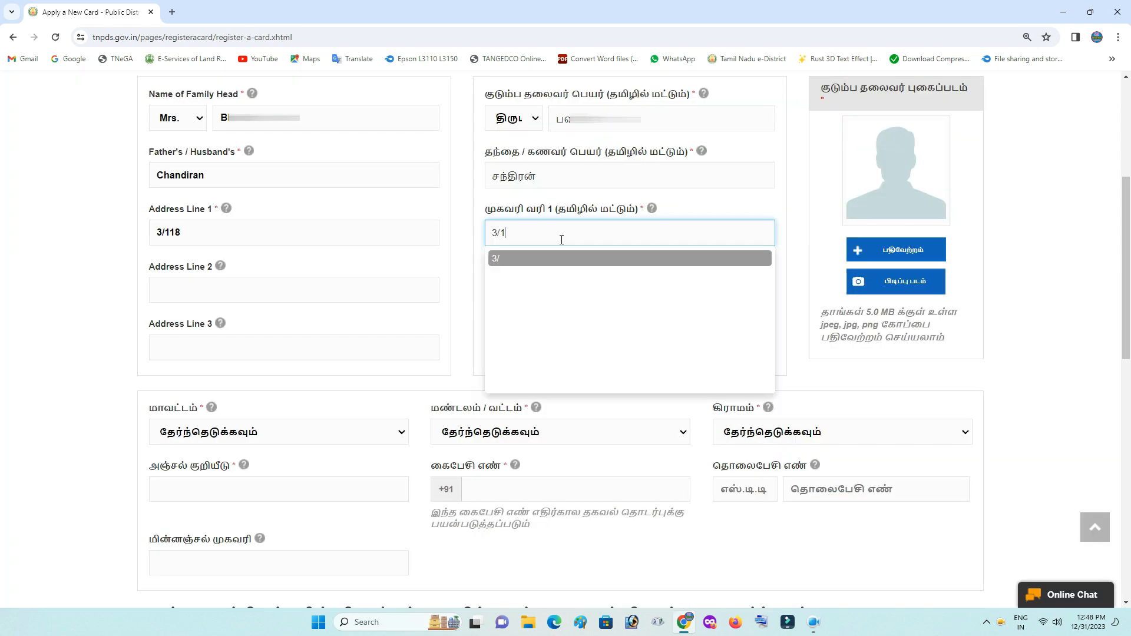
Enter the street name in Address Line 2 and pick its suggested Tamil version
click(213, 301)
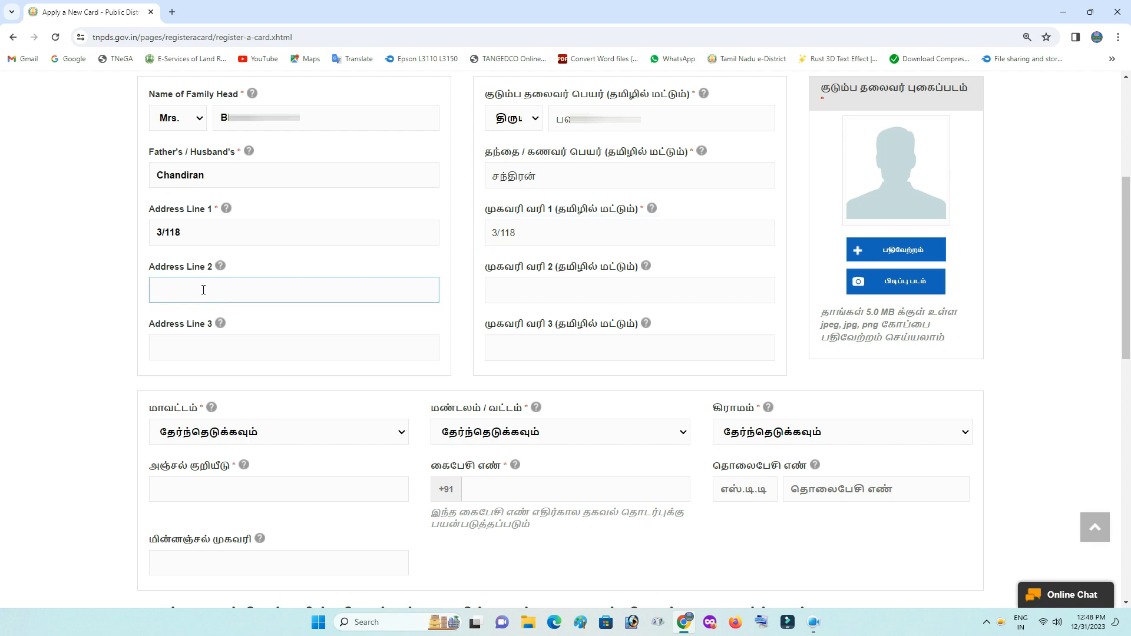
click(513, 293)
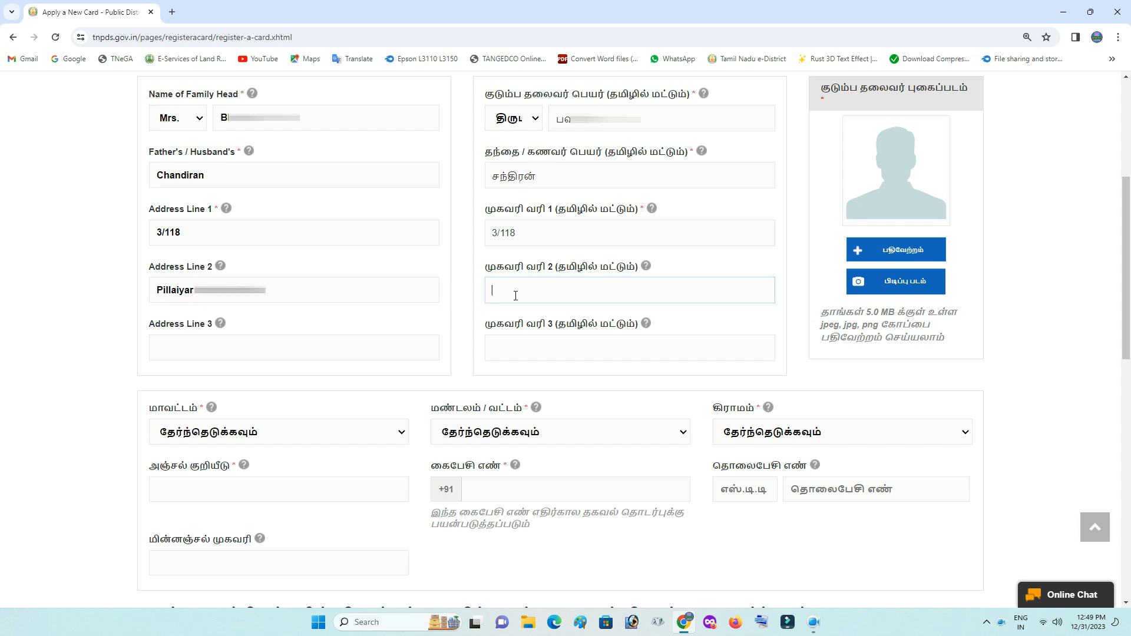
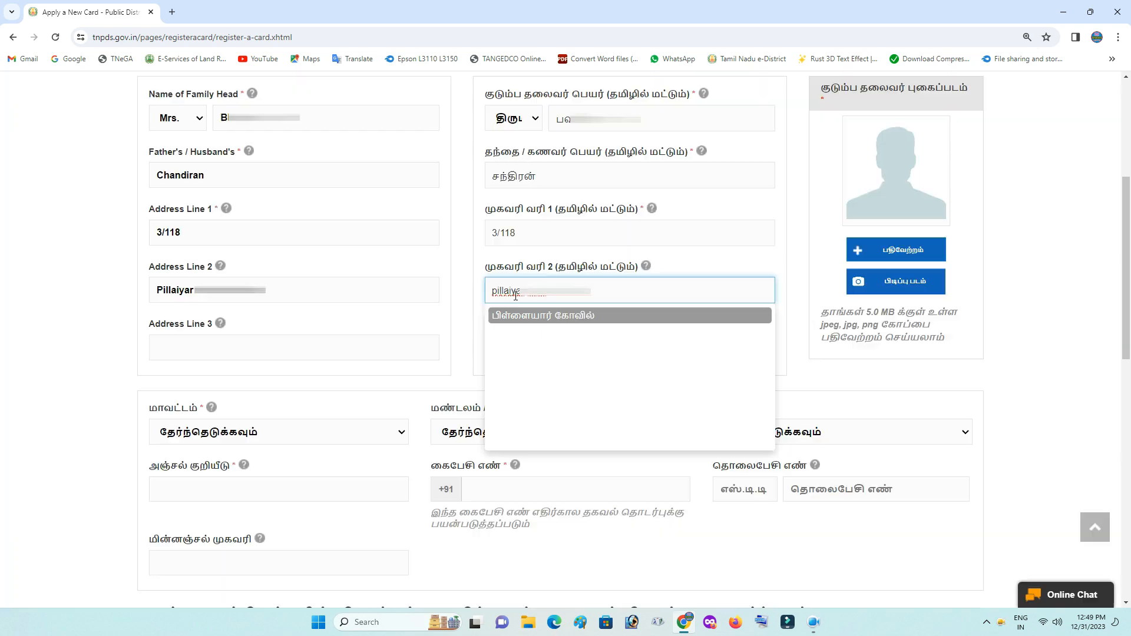
click(555, 318)
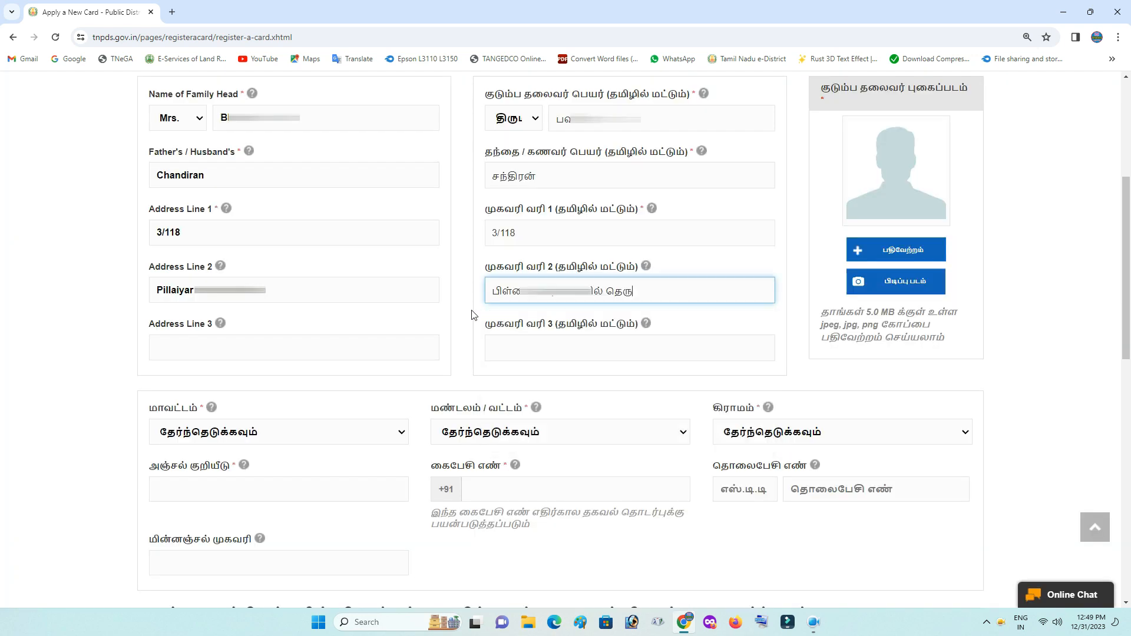
click(360, 320)
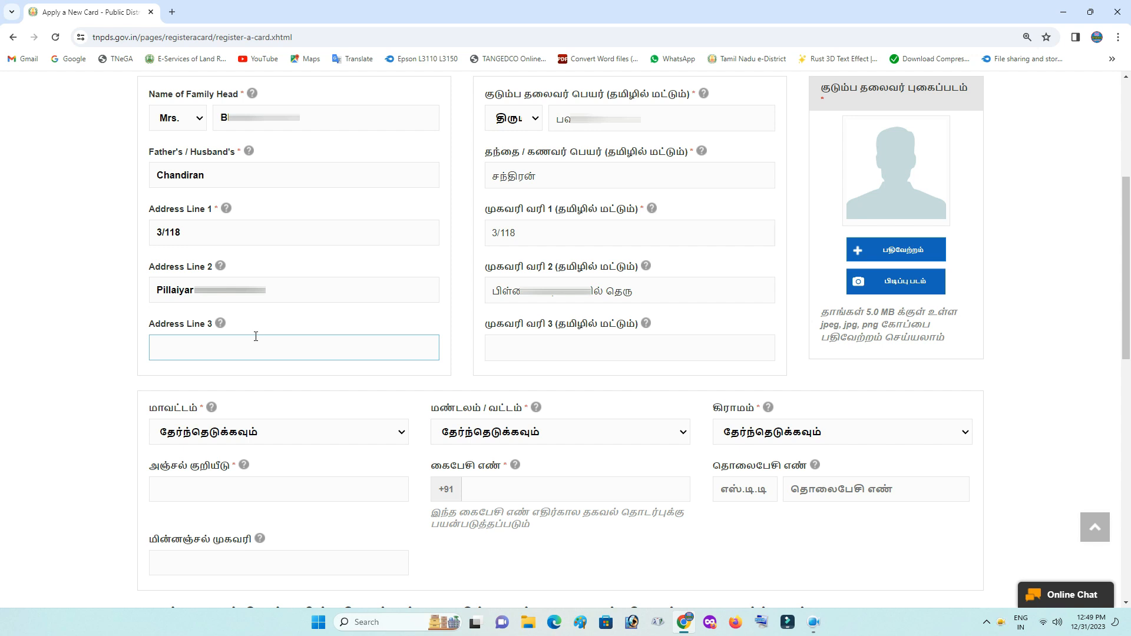
Enter Sivan in Address Line 3 and insert a Tamil transliteration of sivanarthangal
text(Sivan)
click(500, 351)
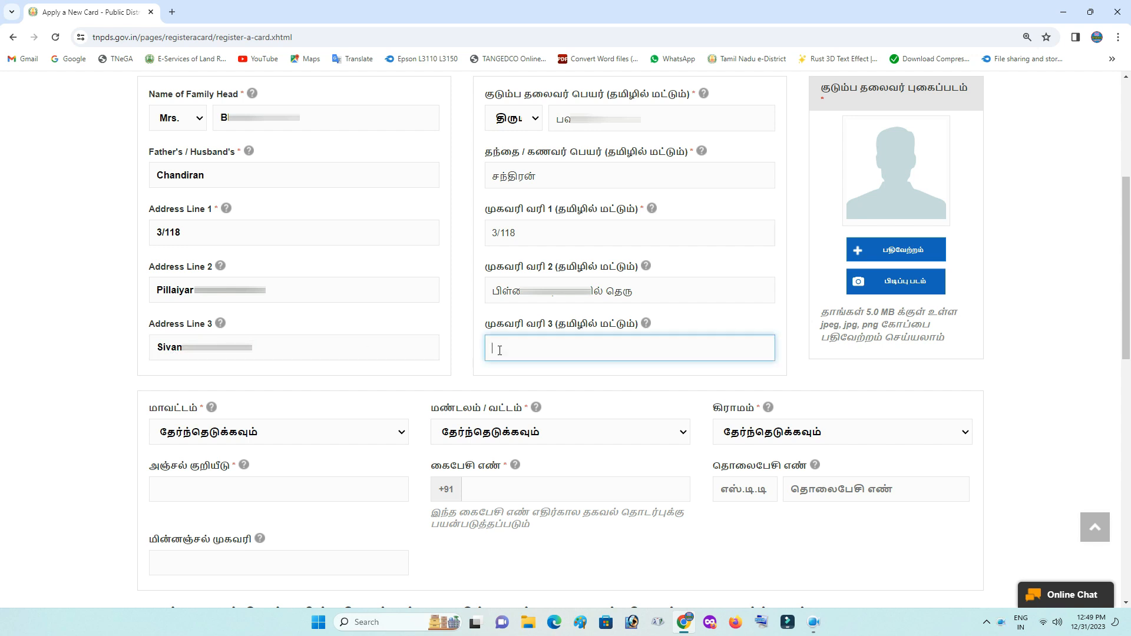
text(sivanartha)
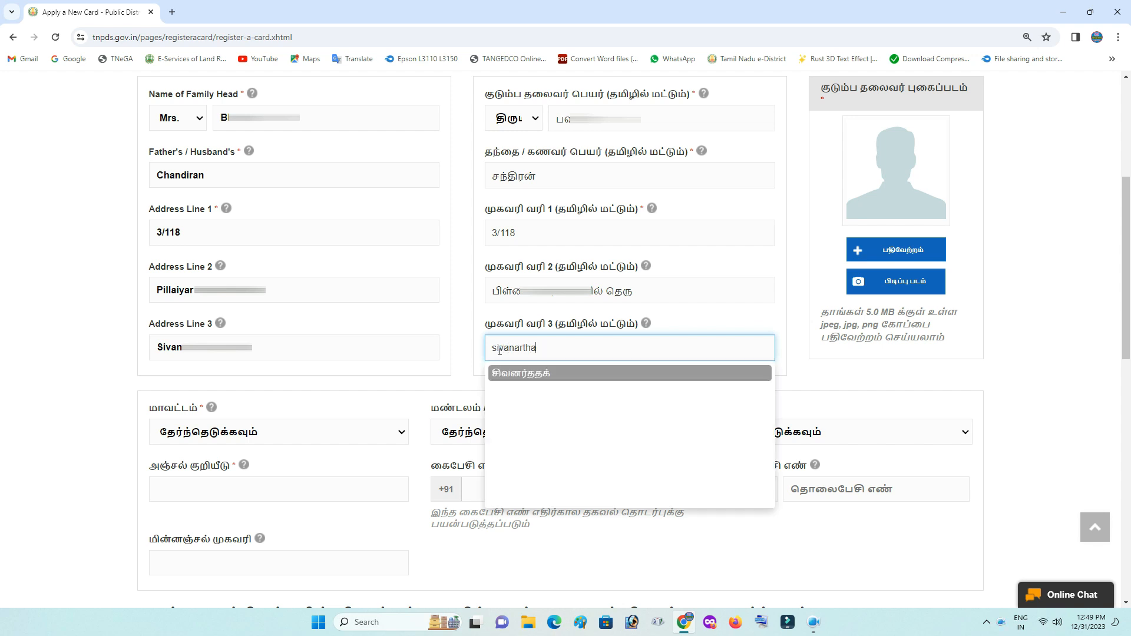
text(ngal)
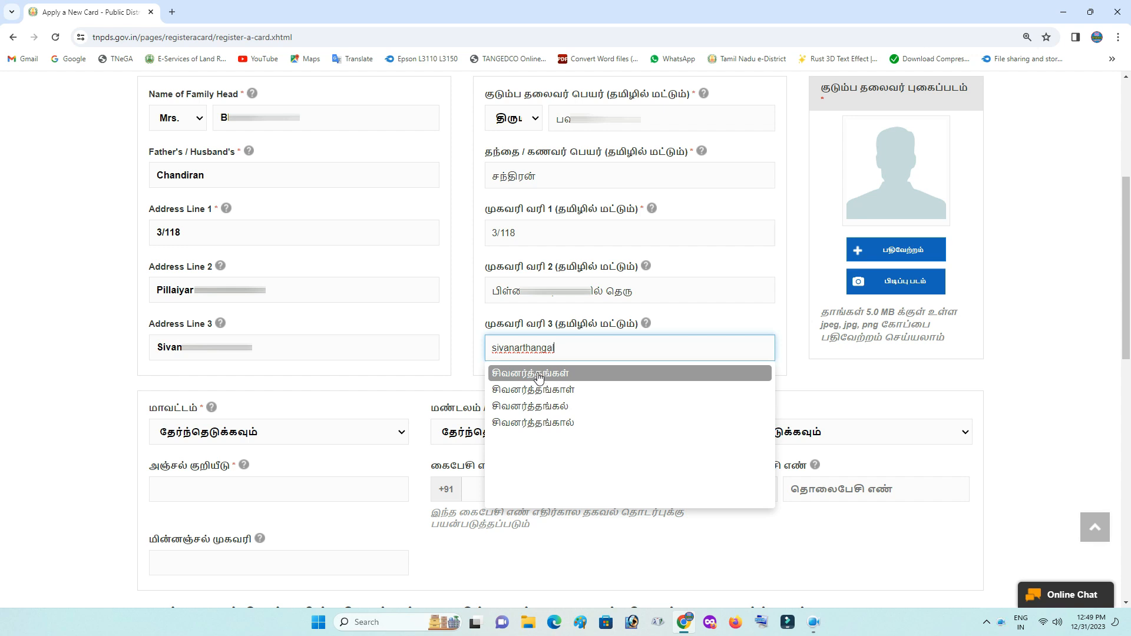
click(538, 374)
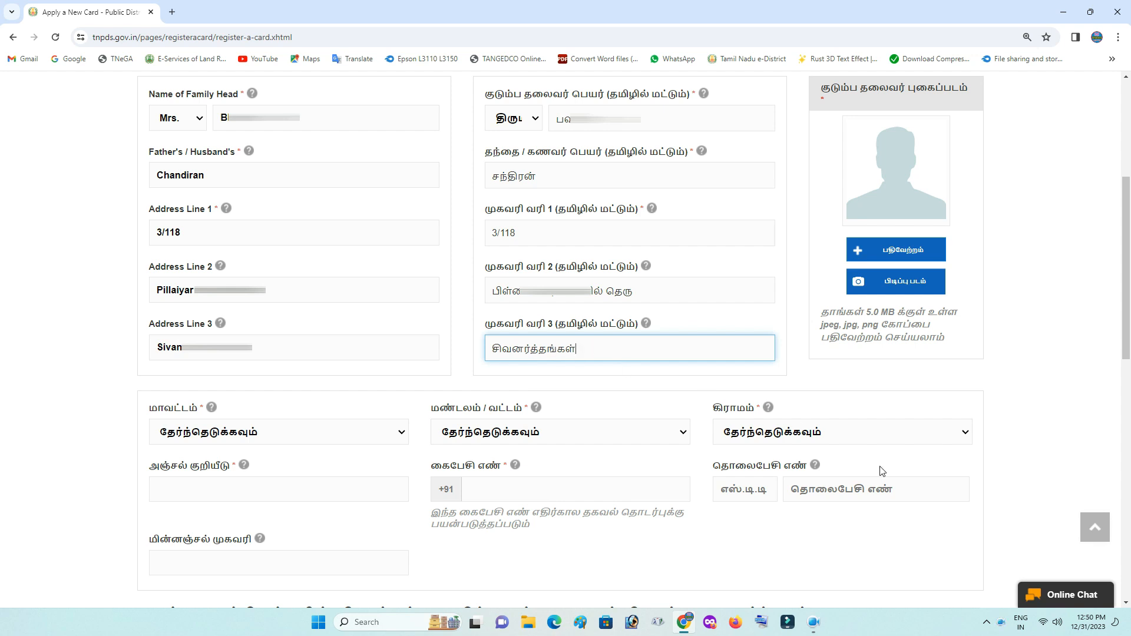
Switch to Tamil Google Input Tools and correct the Tamil Address Line 3 to சிவனார்தாங்கல்
click(1021, 624)
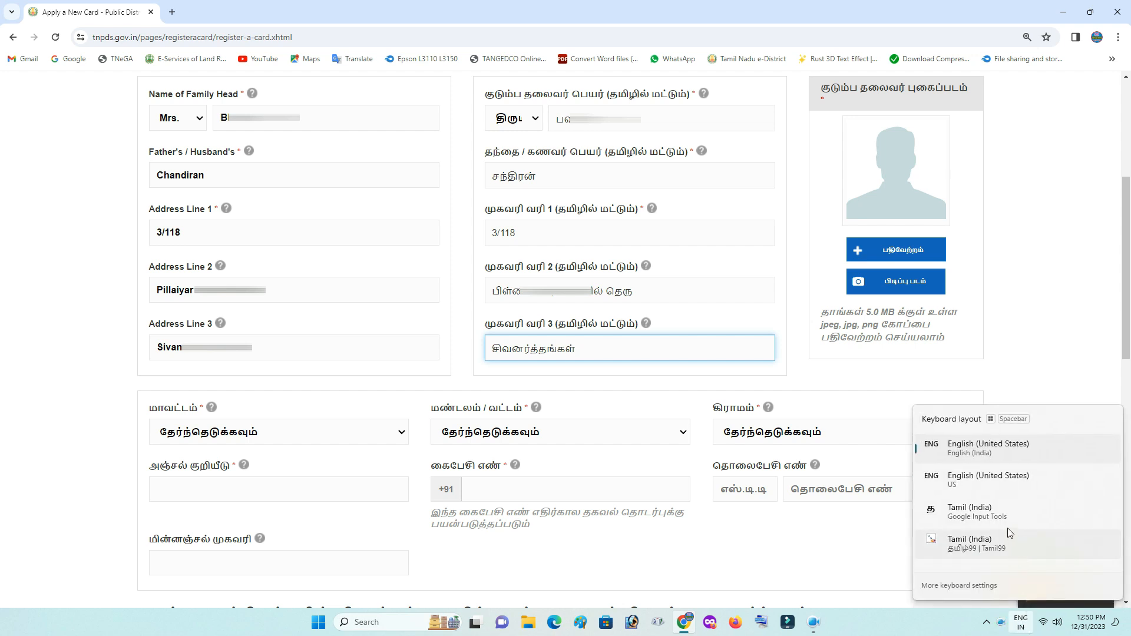
click(1001, 513)
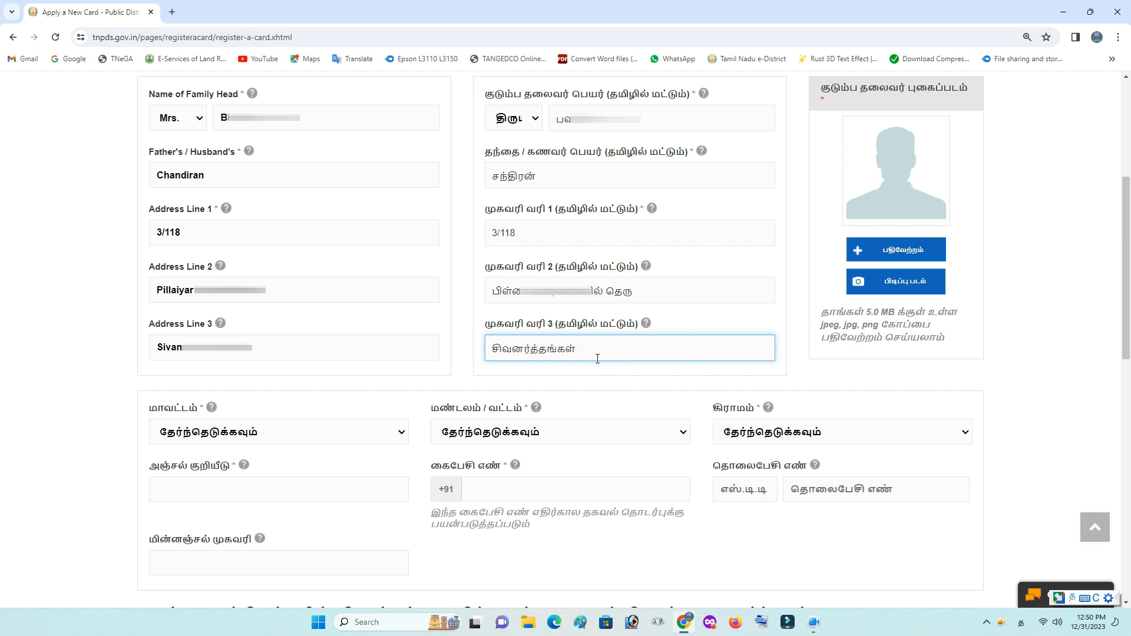
key(BackSpace)
key(BackSpace)
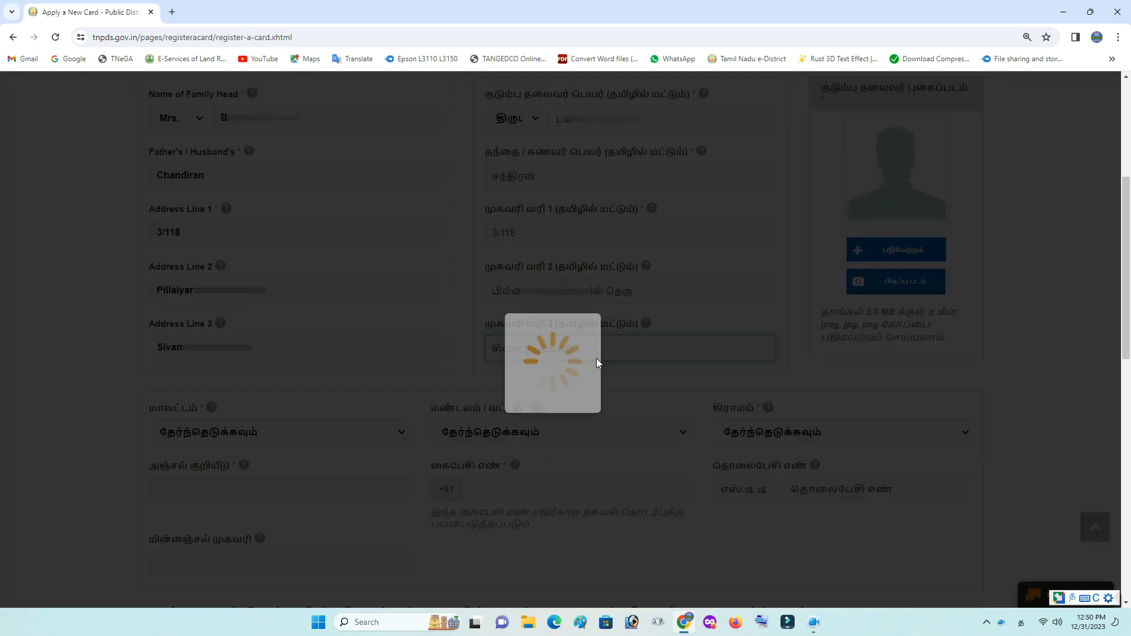
key(BackSpace)
key(BackSpace)
key(BackSpace)
key(BackSpace)
key(BackSpace)
key(BackSpace)
key(BackSpace)
key(BackSpace)
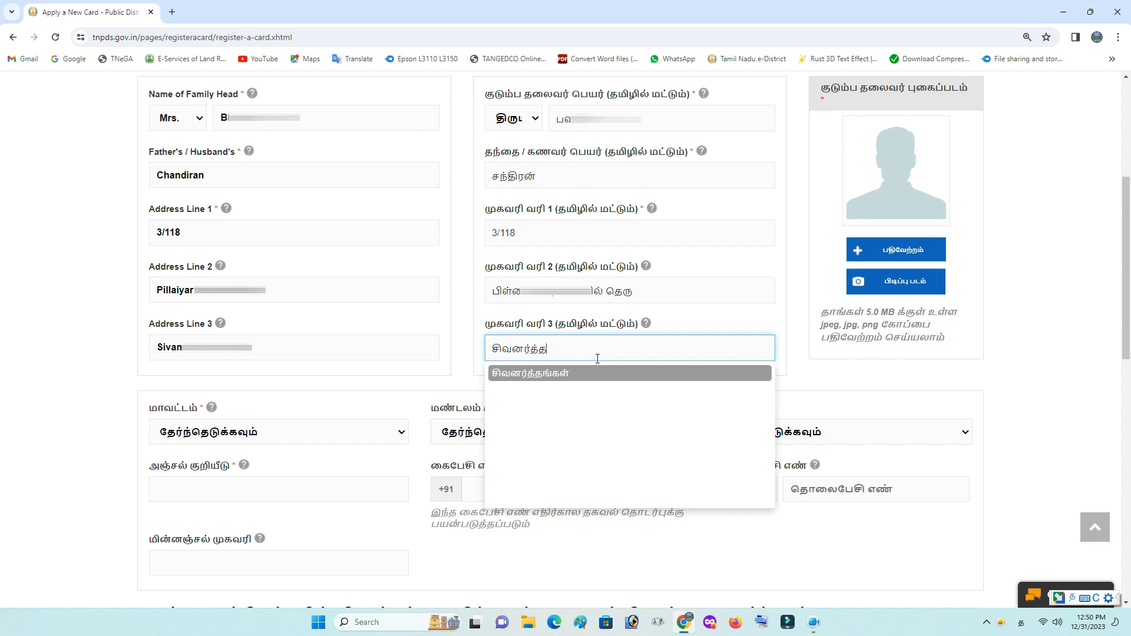
key(BackSpace)
text(naa)
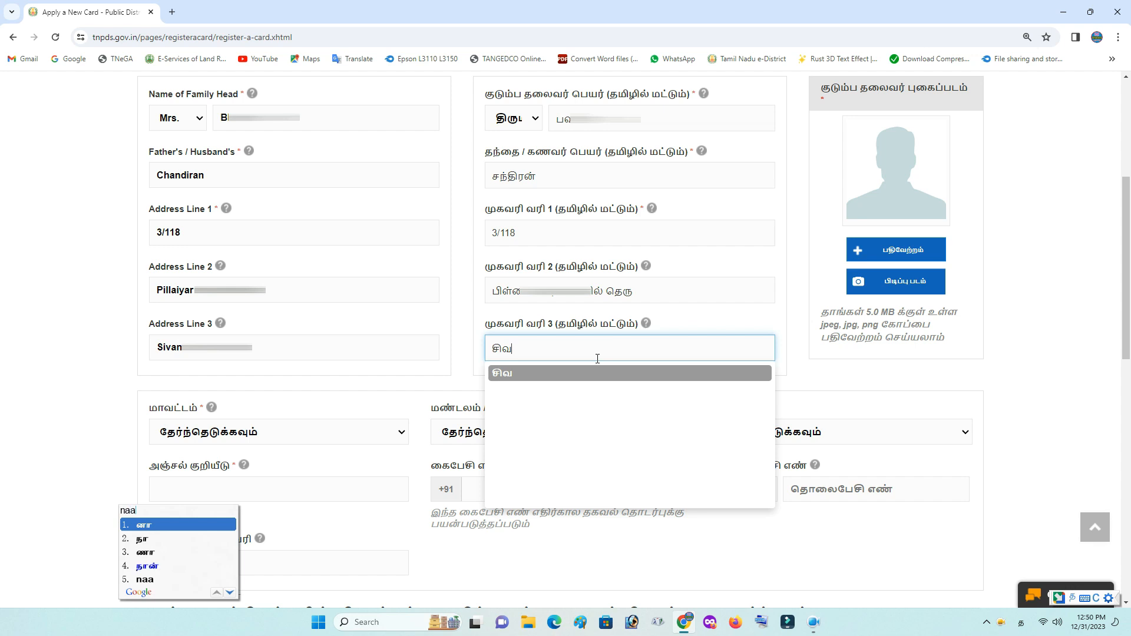
text(r)
key(space)
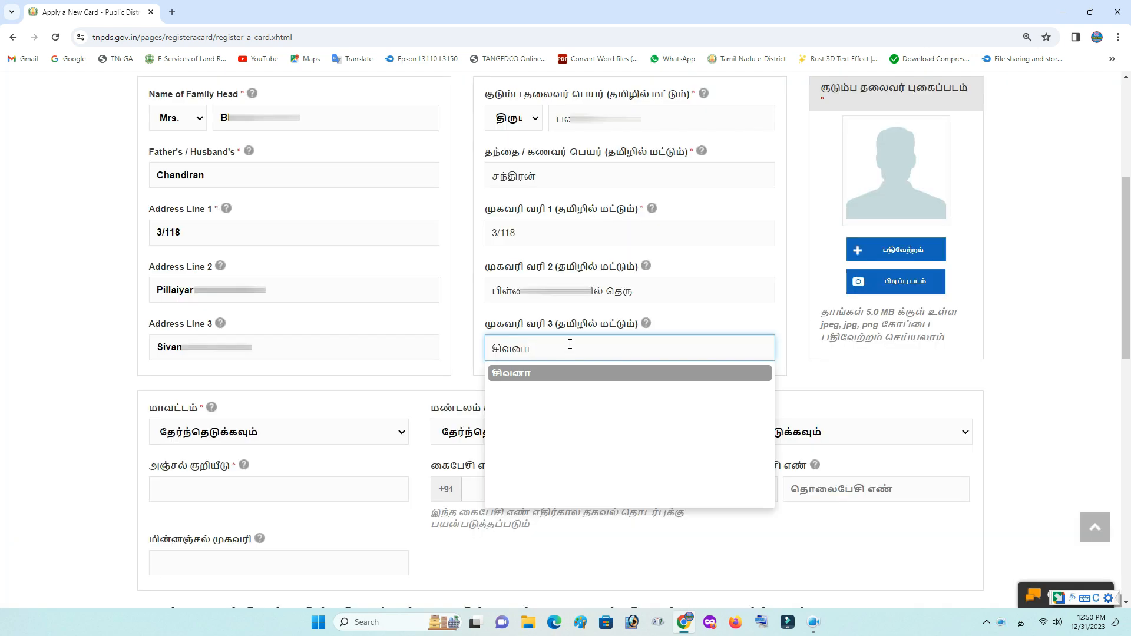
text(r)
key(space)
text(thaangal)
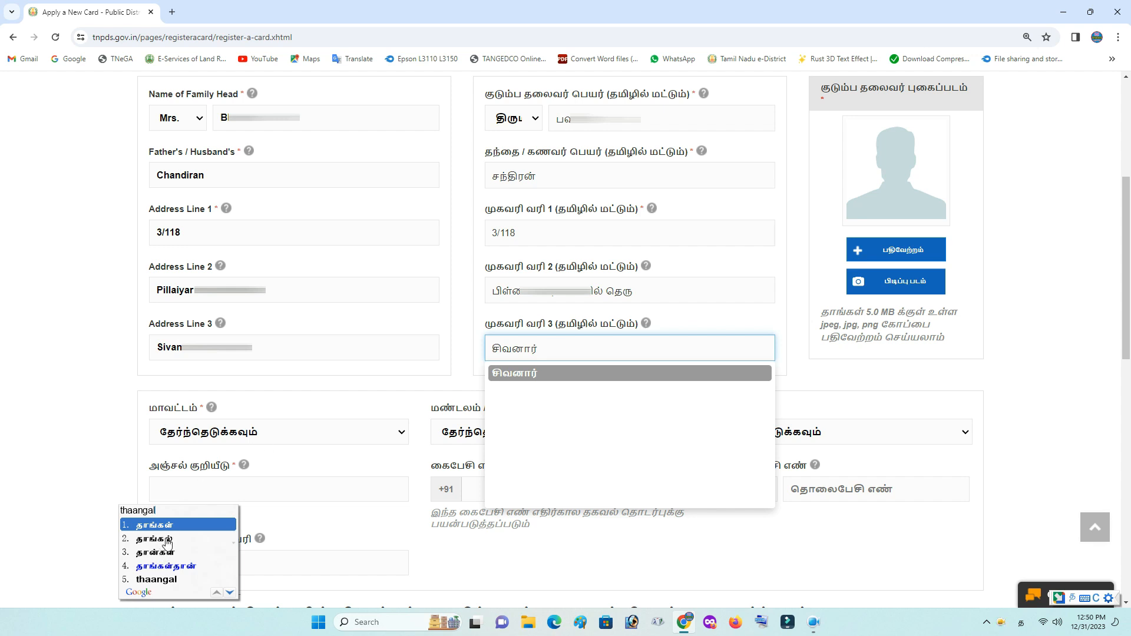
click(166, 539)
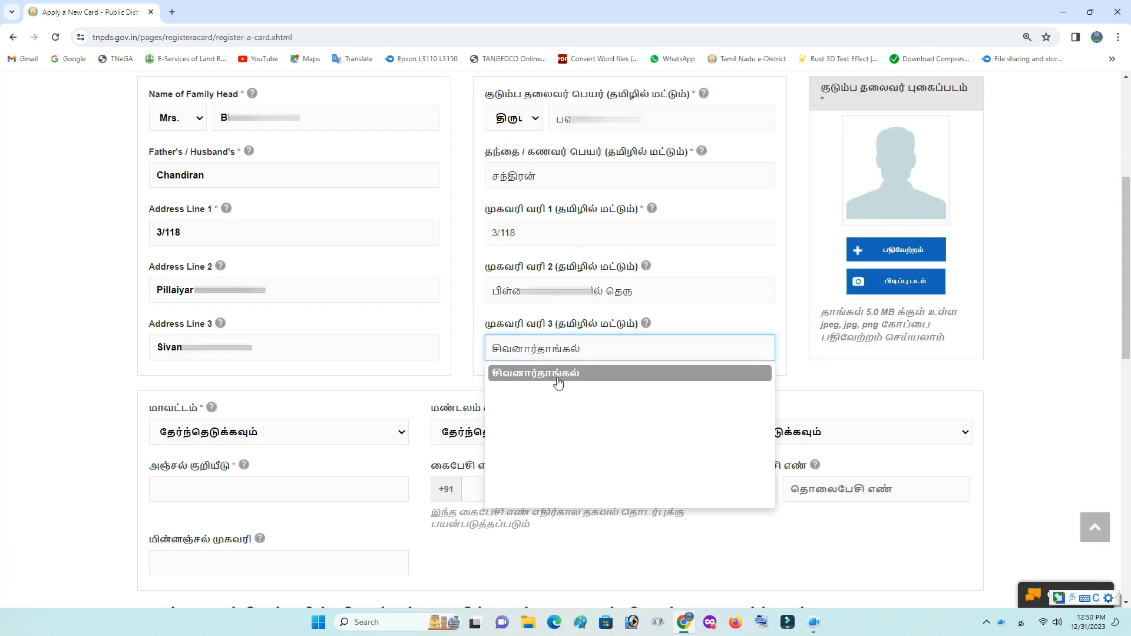
click(518, 384)
click(465, 373)
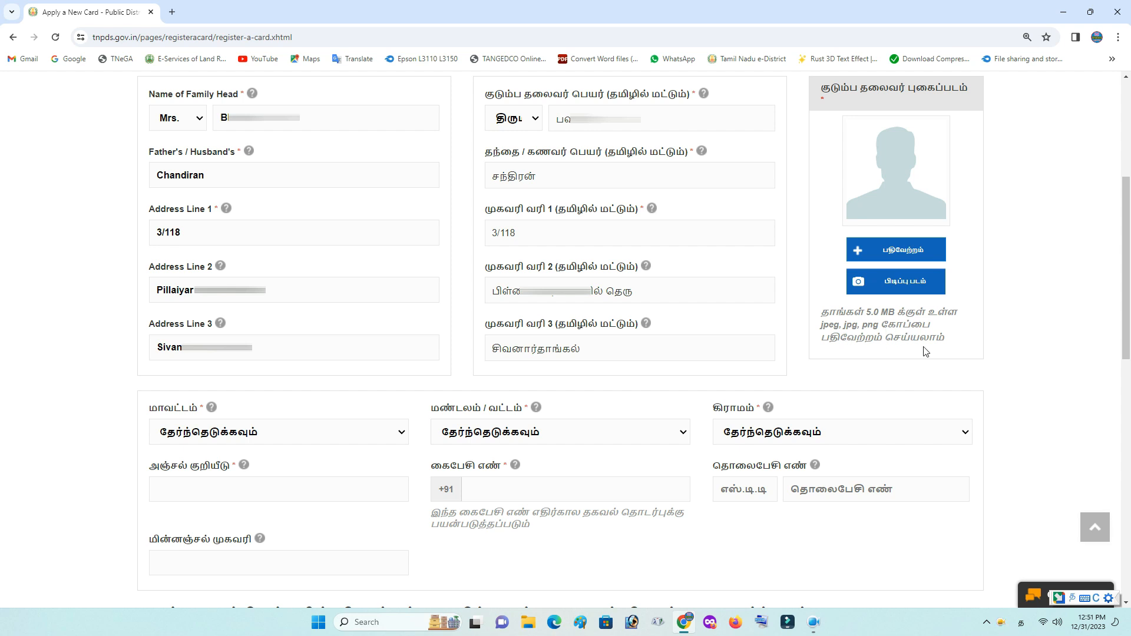
Upload the family head's photo from Desktop > Sumart Card File
click(914, 251)
click(53, 149)
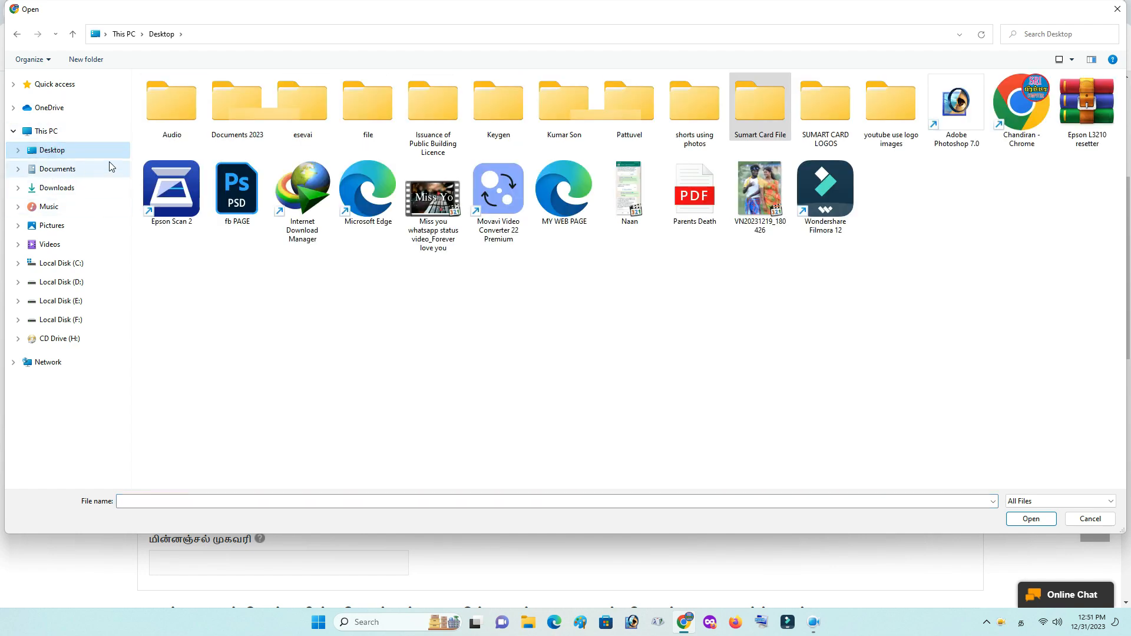
double_click(766, 112)
double_click(694, 90)
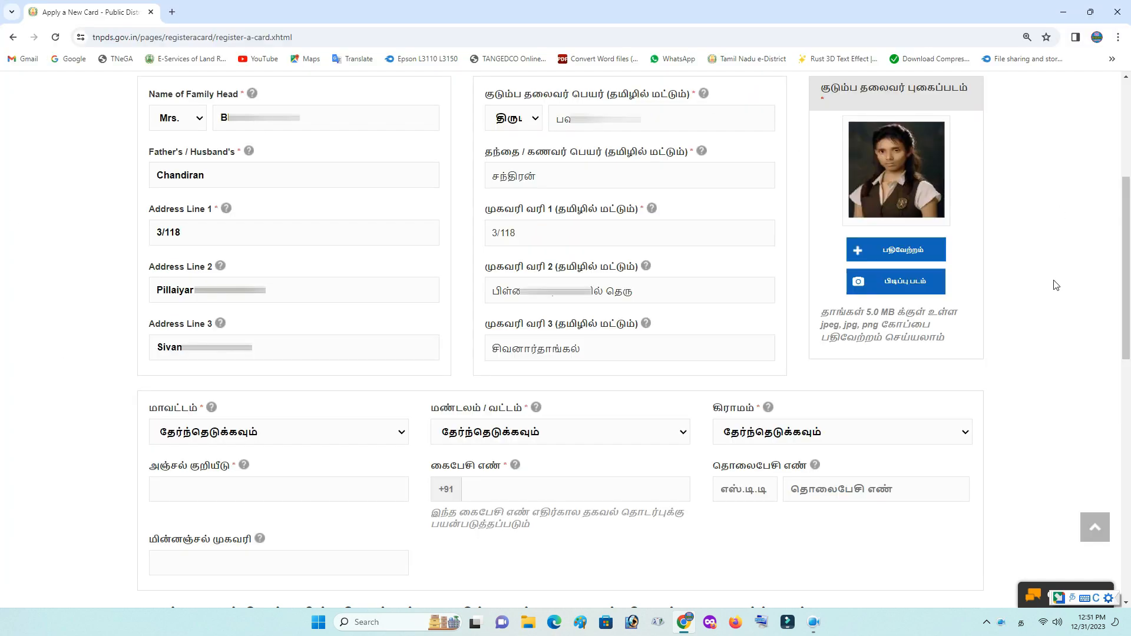
scroll(848, 345, down, 5)
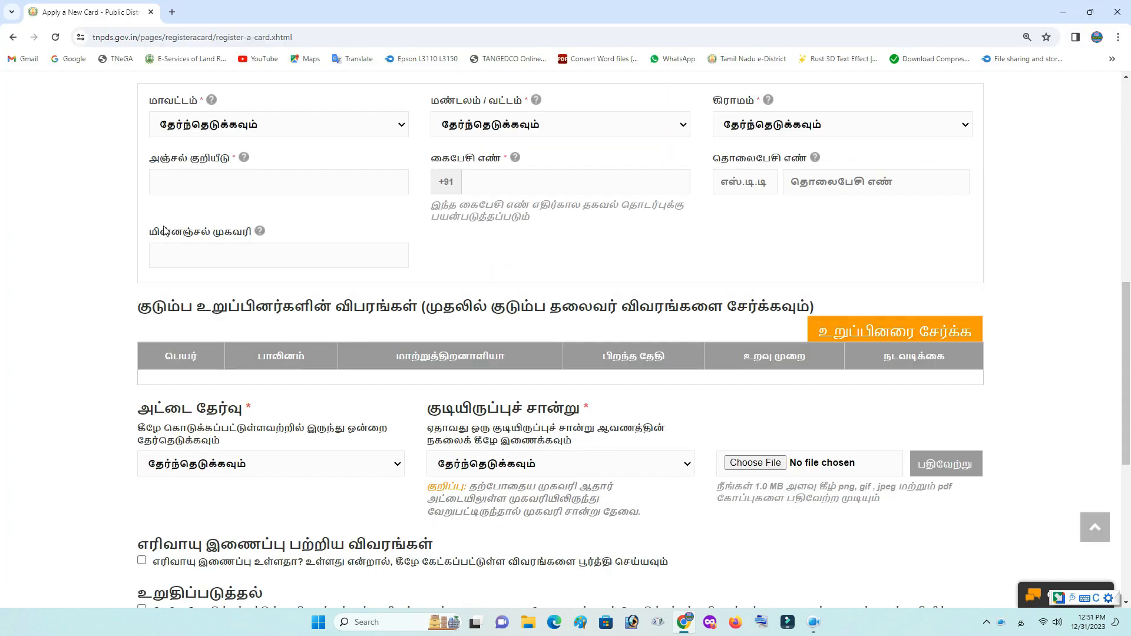
mouse_move(214, 108)
Choose district Kallakurichi, taluk Thirukoilur and village Sivanarthangal
click(261, 129)
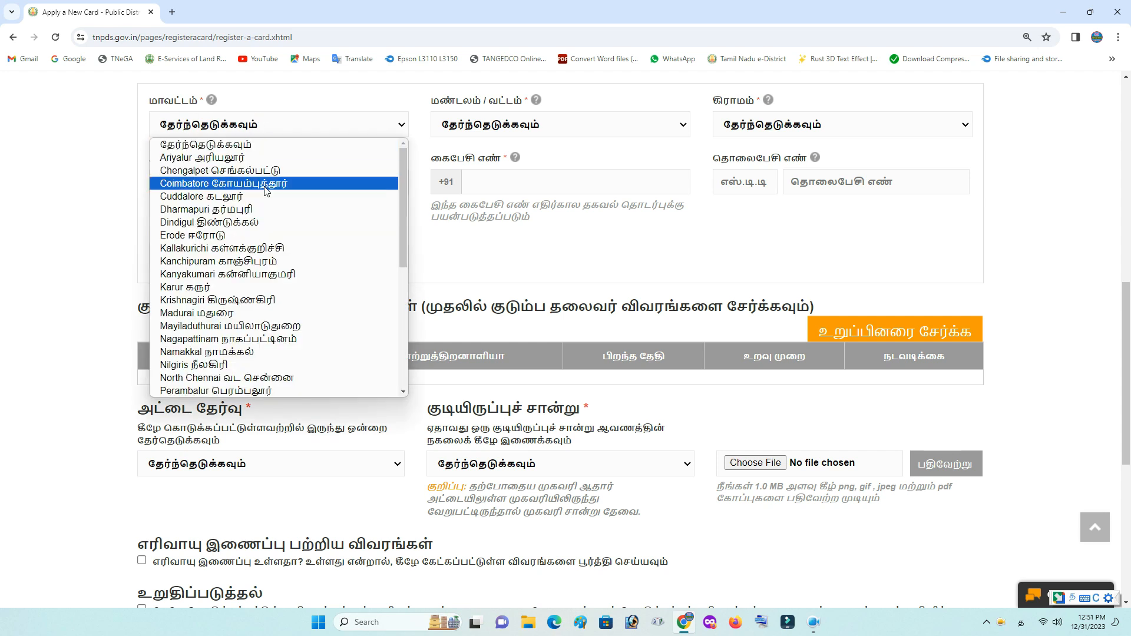
click(278, 251)
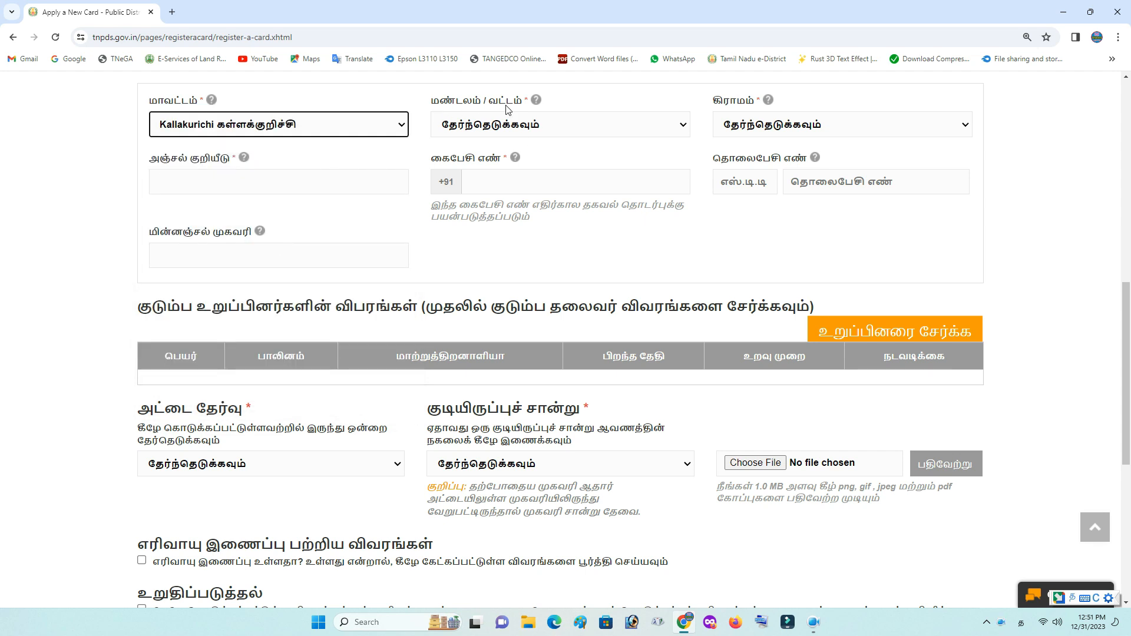
click(524, 124)
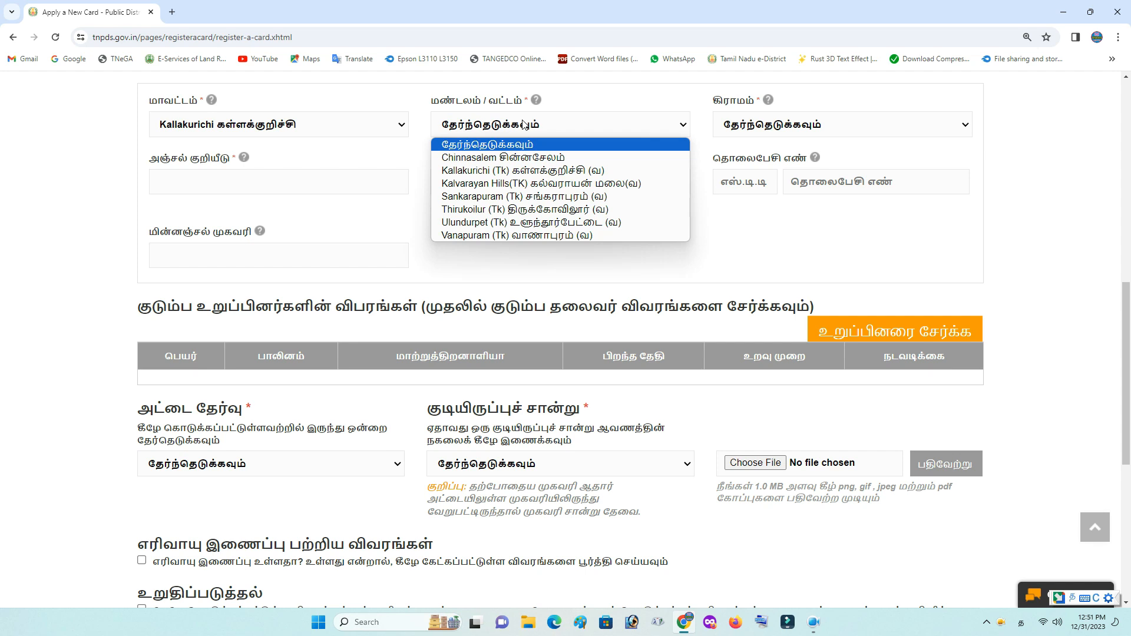
click(548, 210)
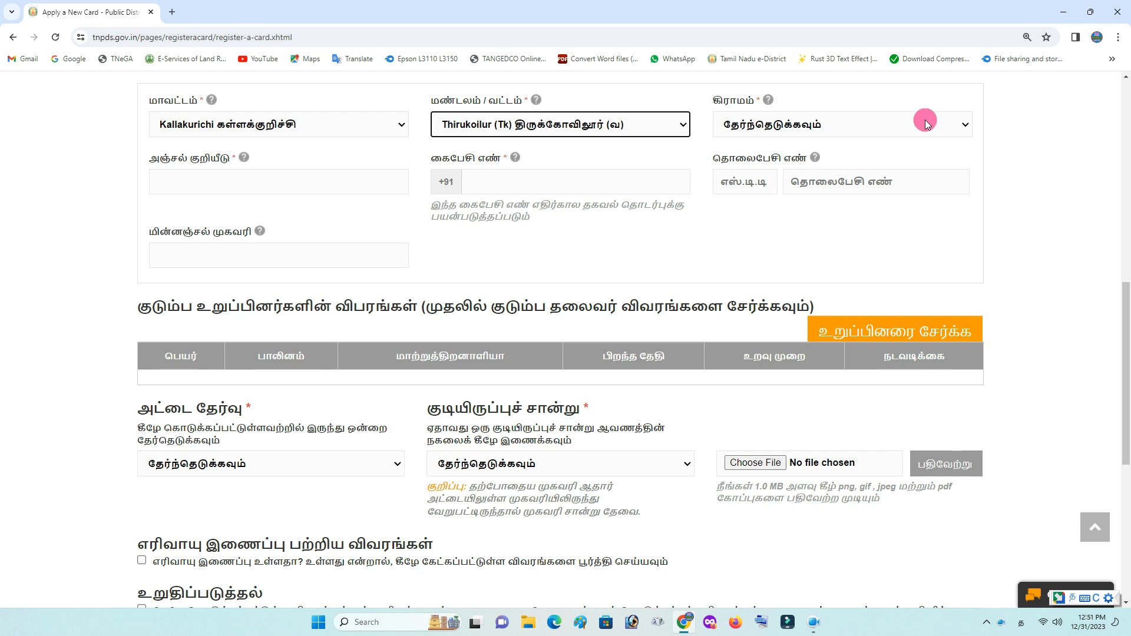
click(927, 124)
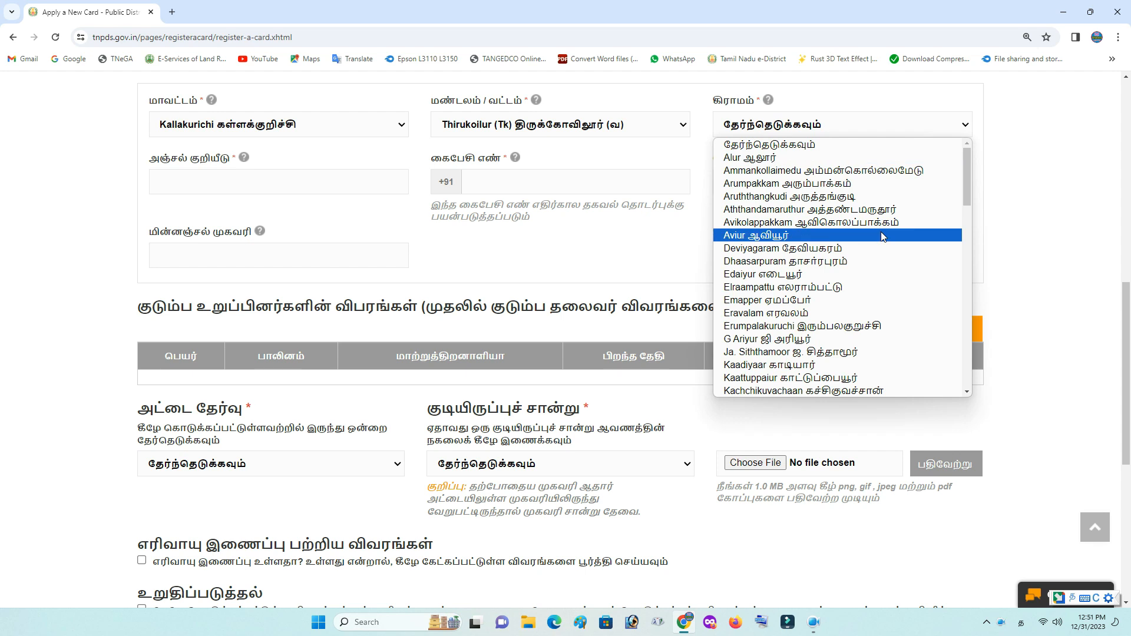
scroll(882, 235, down, 15)
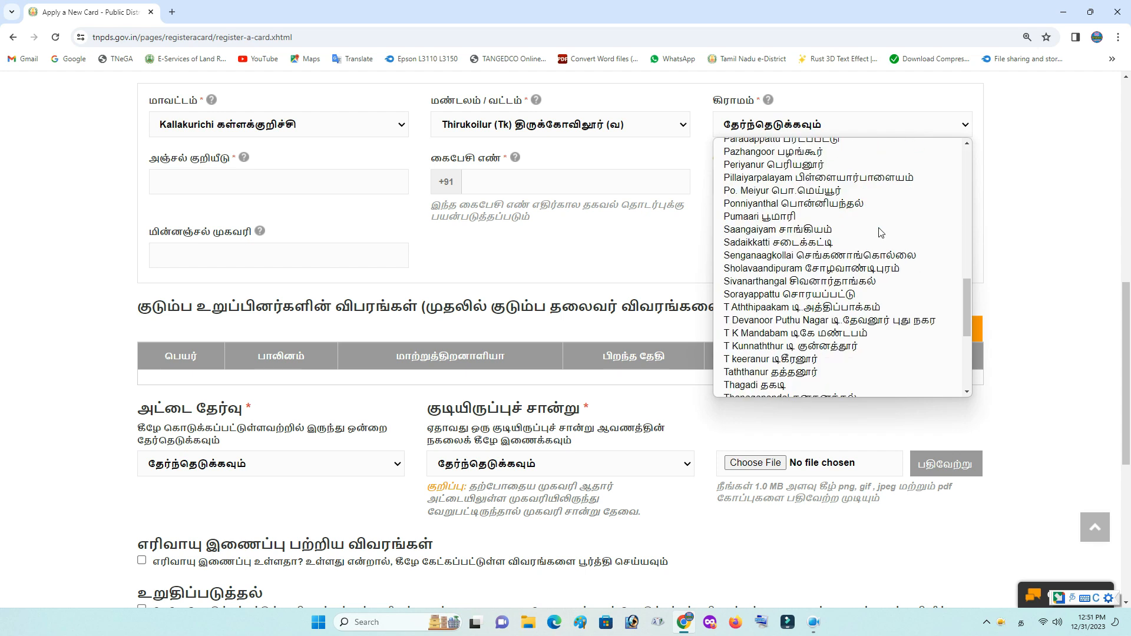
click(853, 285)
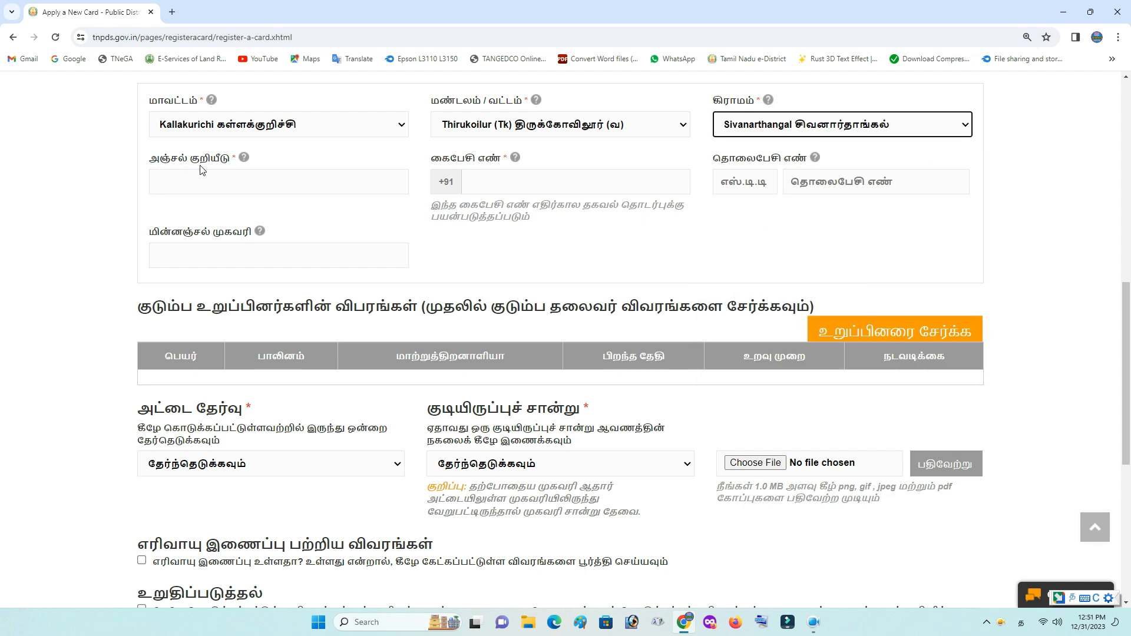
click(186, 181)
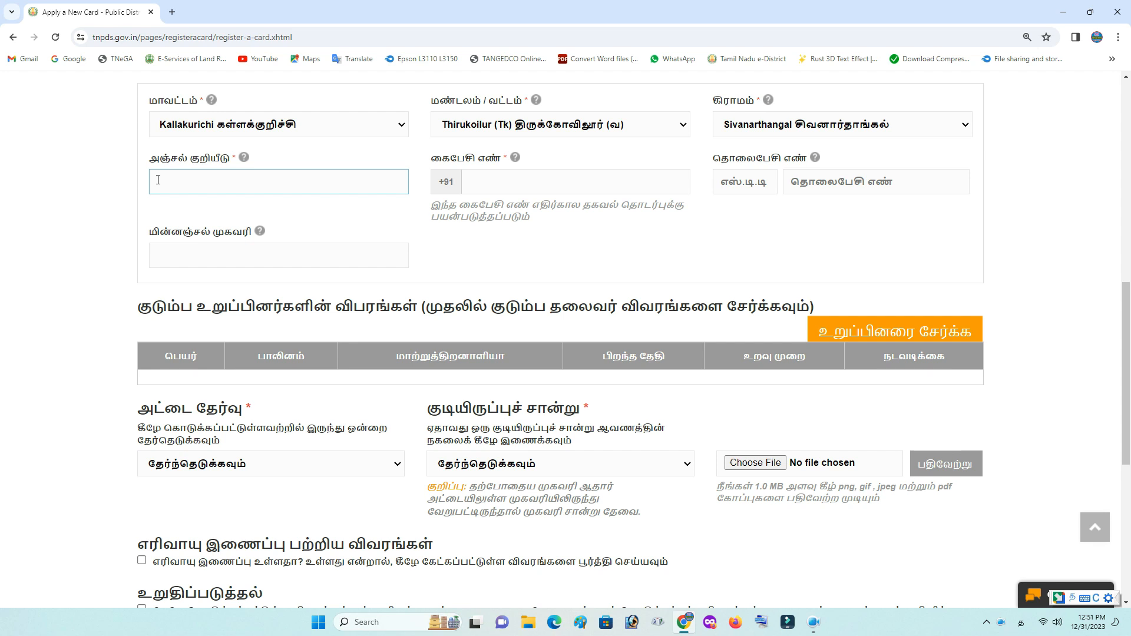
Enter the PIN code and the mobile number
text(60)
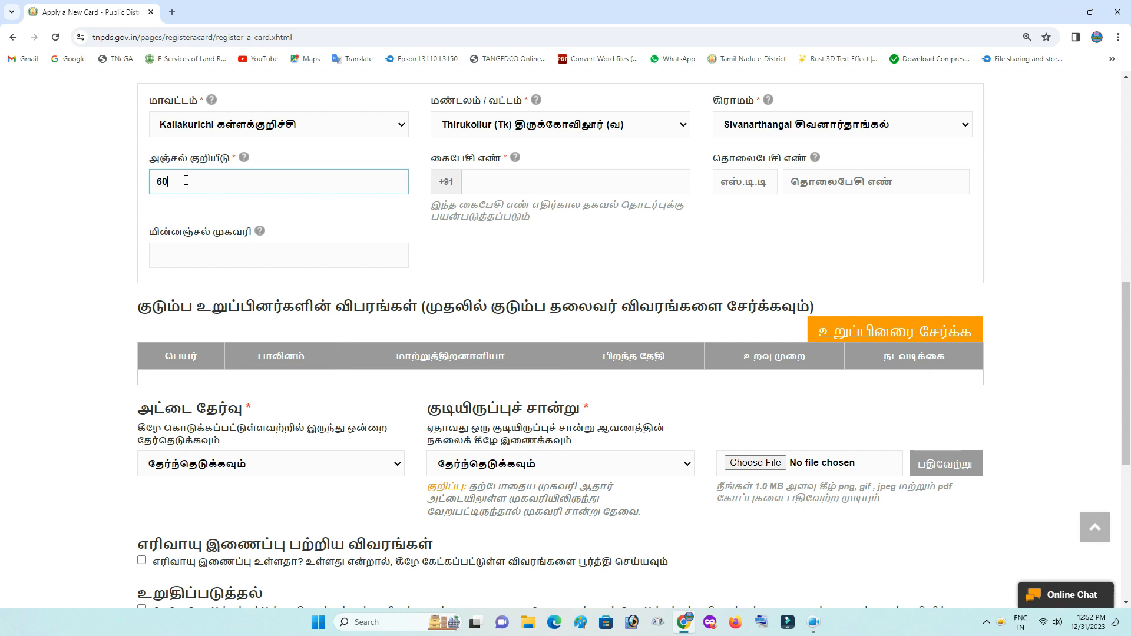
text(5751)
click(488, 175)
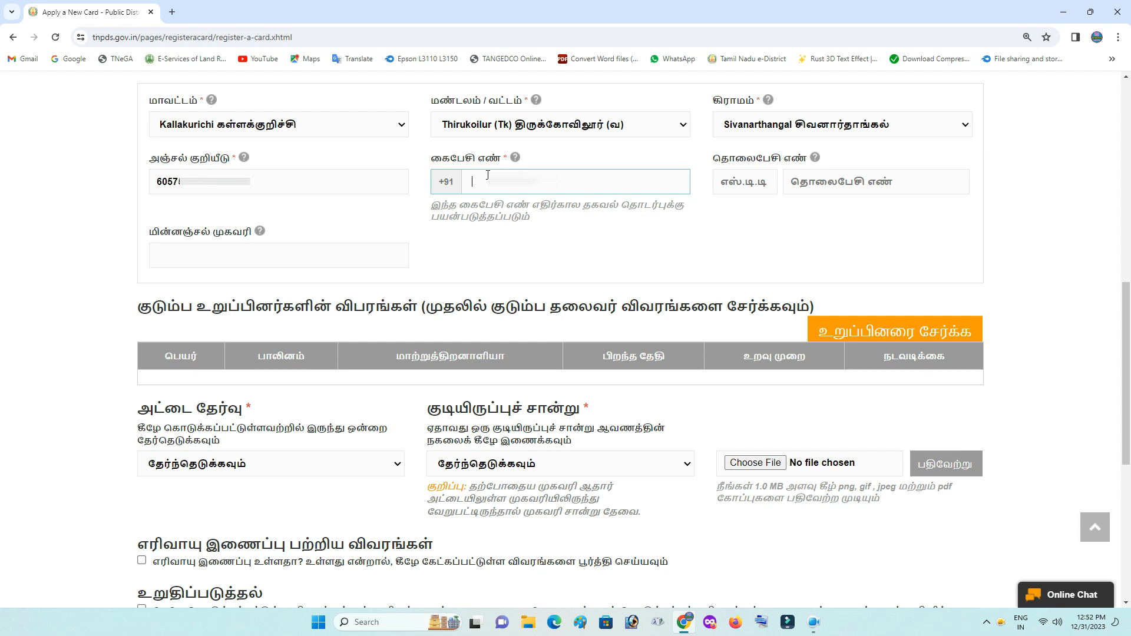
text(915)
click(755, 226)
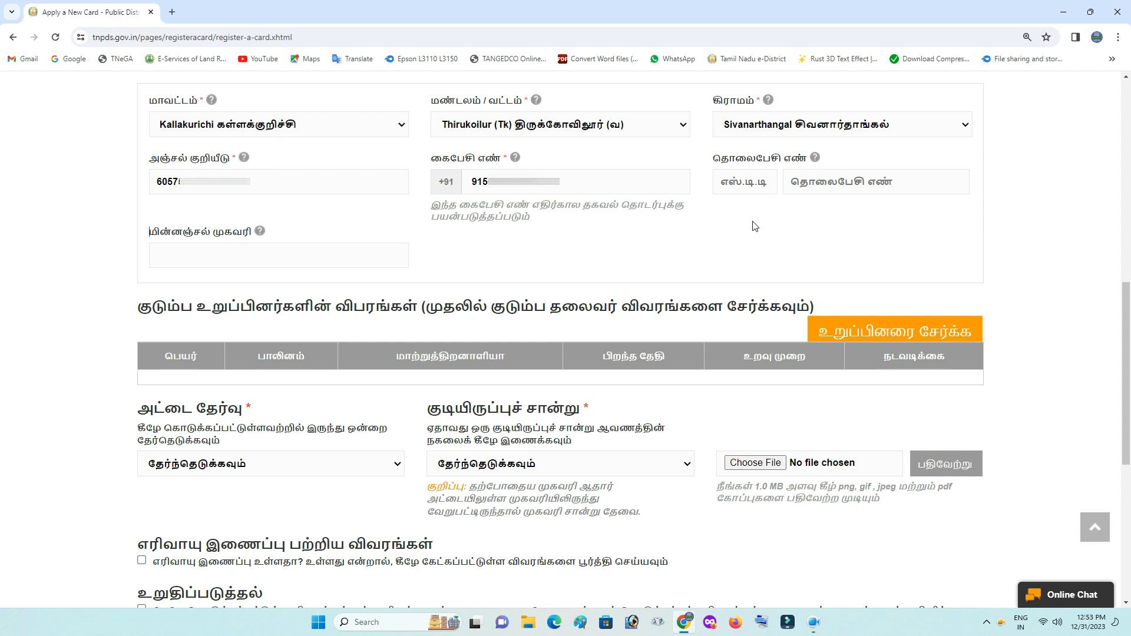
click(824, 182)
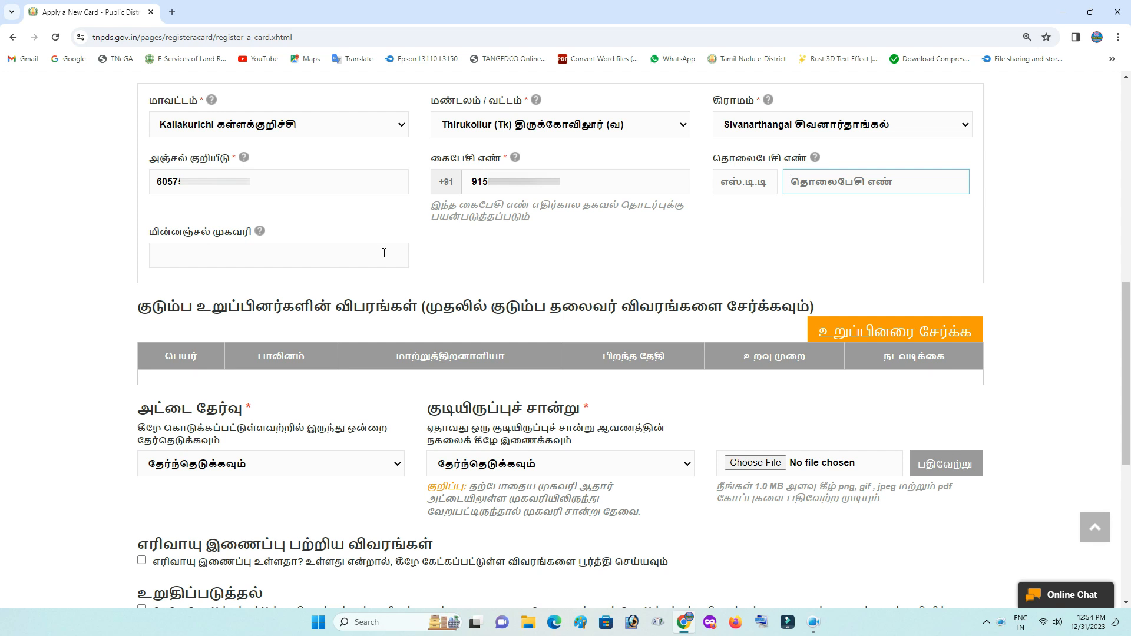
scroll(336, 269, down, 4)
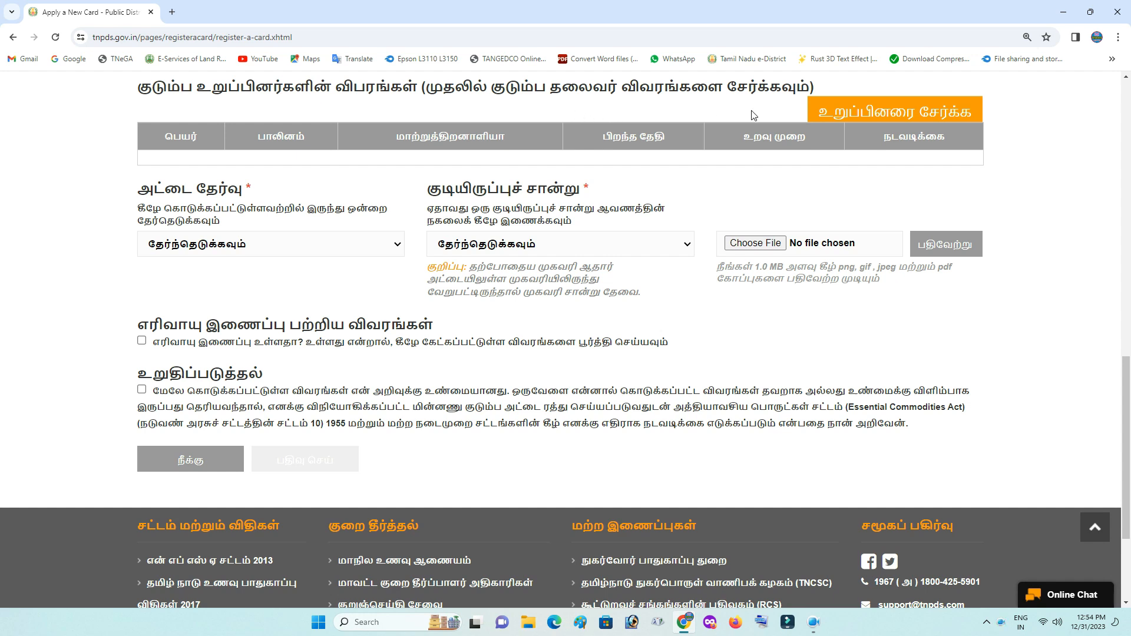
Add a family member entry and set its English and Tamil titles
click(904, 115)
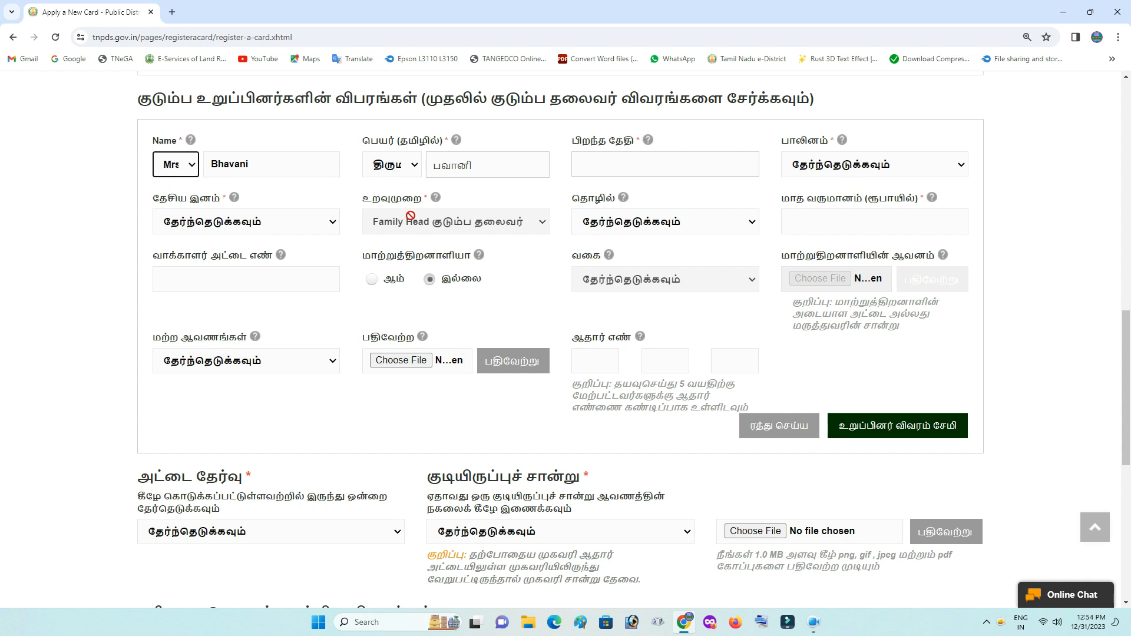
click(190, 172)
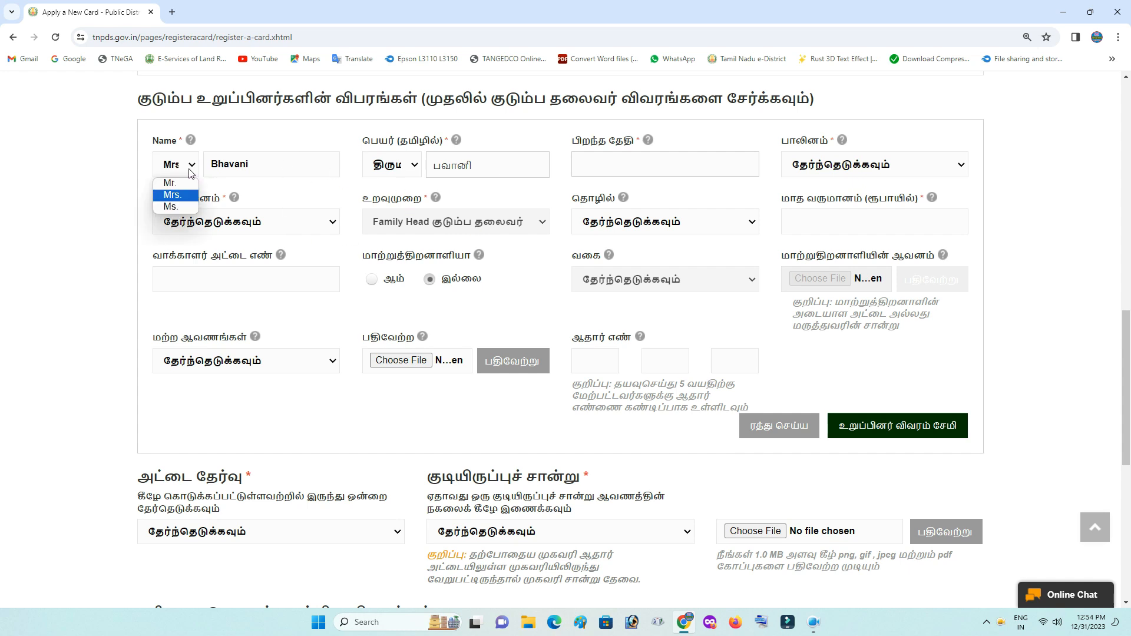
click(182, 199)
click(412, 165)
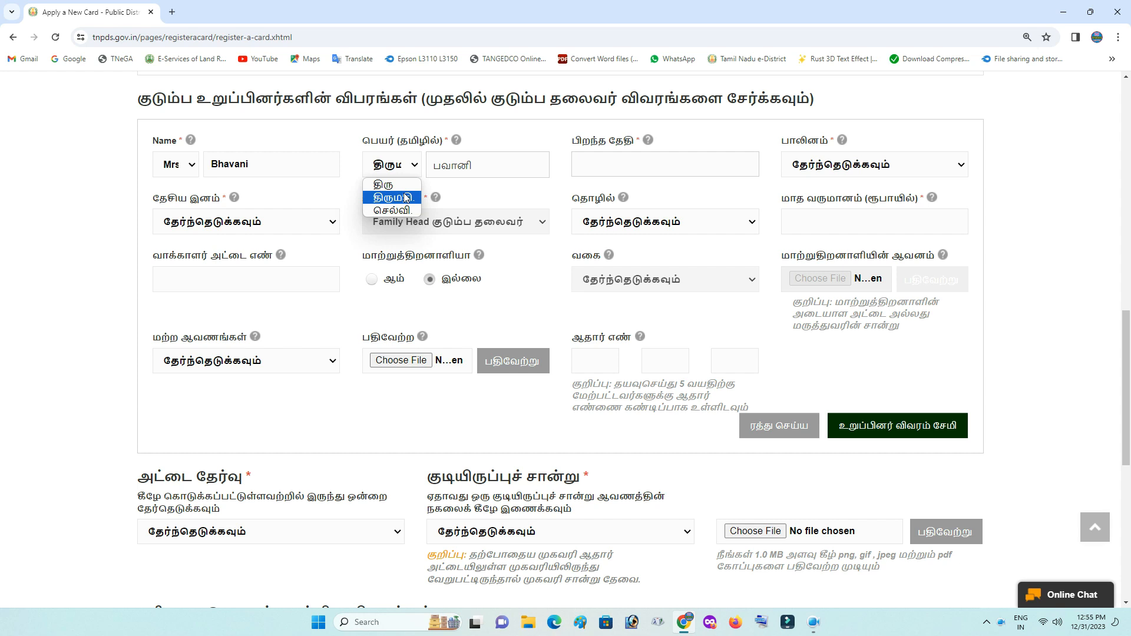
click(407, 199)
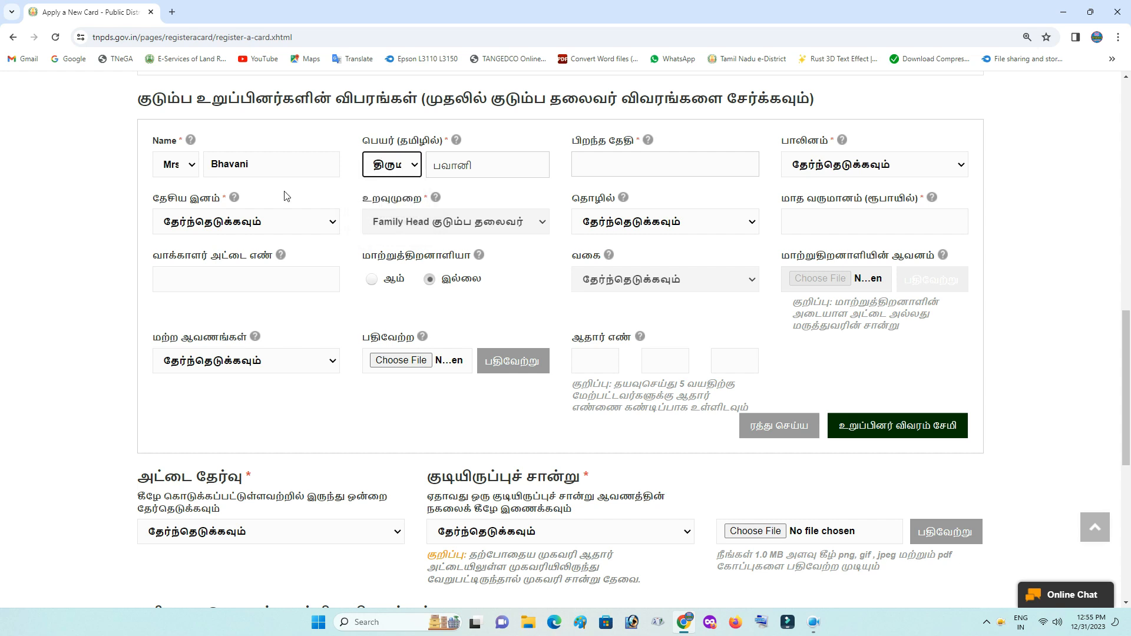
click(651, 165)
click(718, 193)
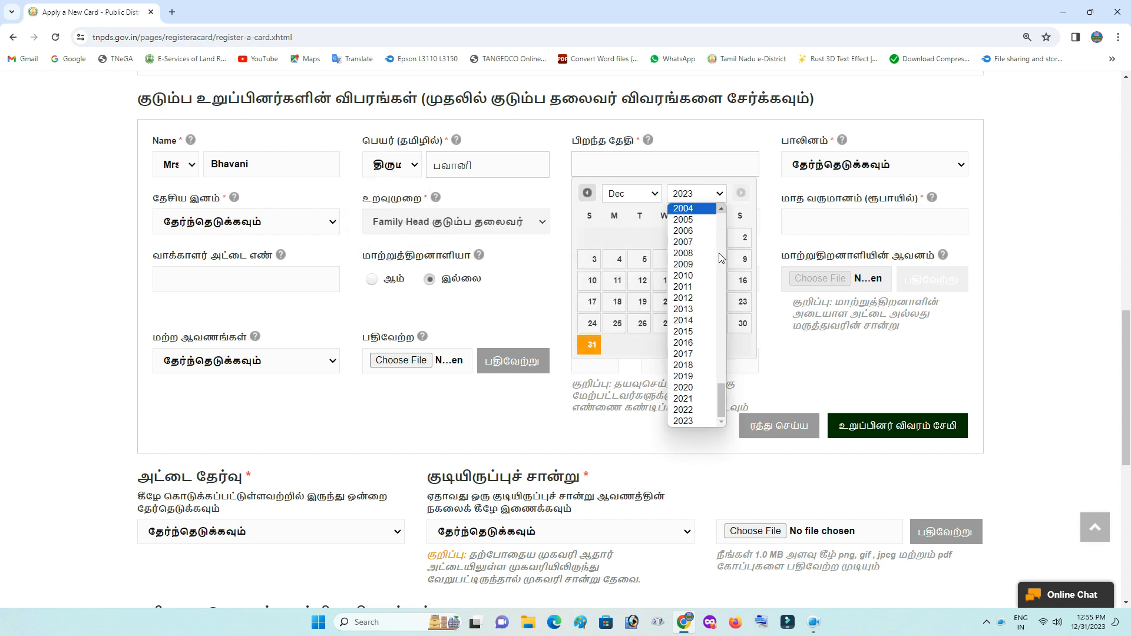
scroll(703, 311, up, 1)
scroll(704, 311, up, 2)
click(695, 323)
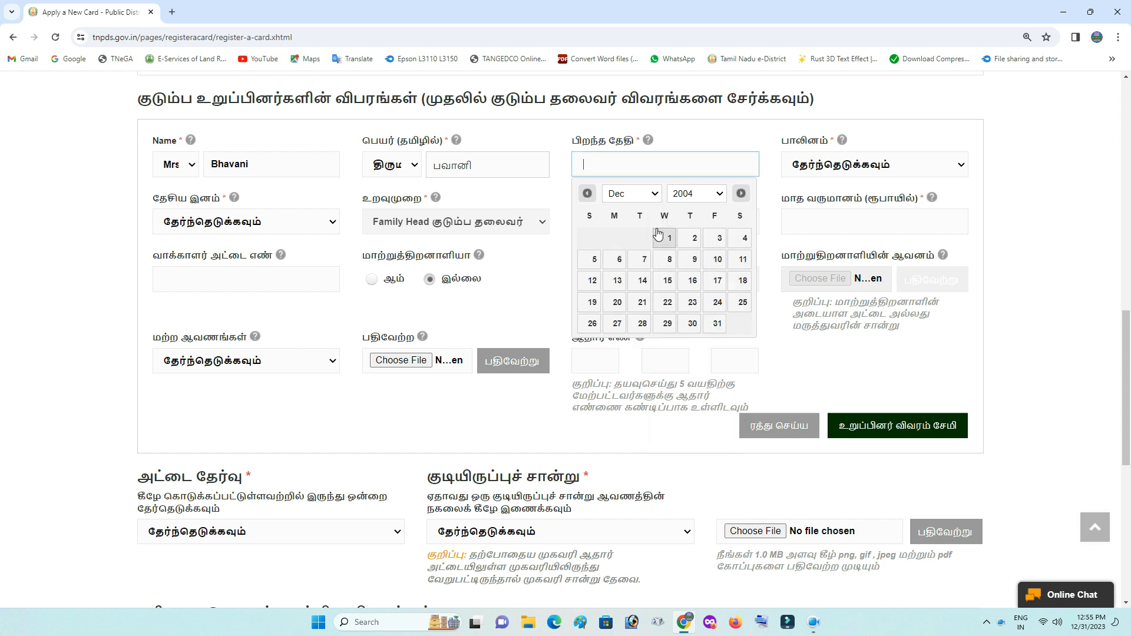
click(632, 193)
click(633, 231)
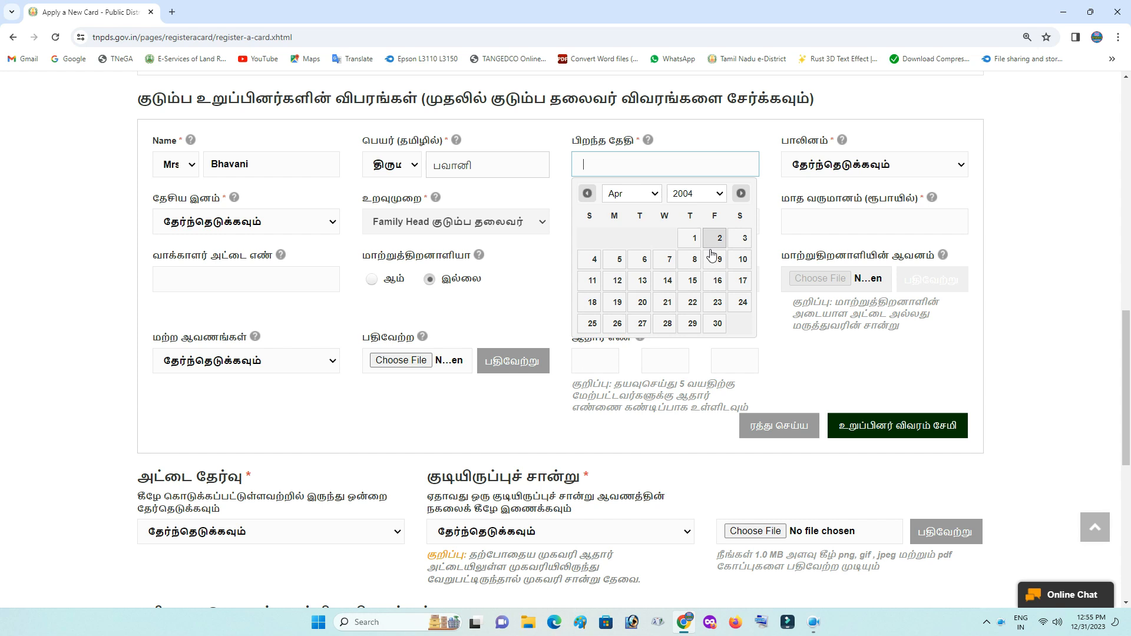
click(691, 260)
Set gender to பெண் and nationality to இந்தியன்
click(904, 165)
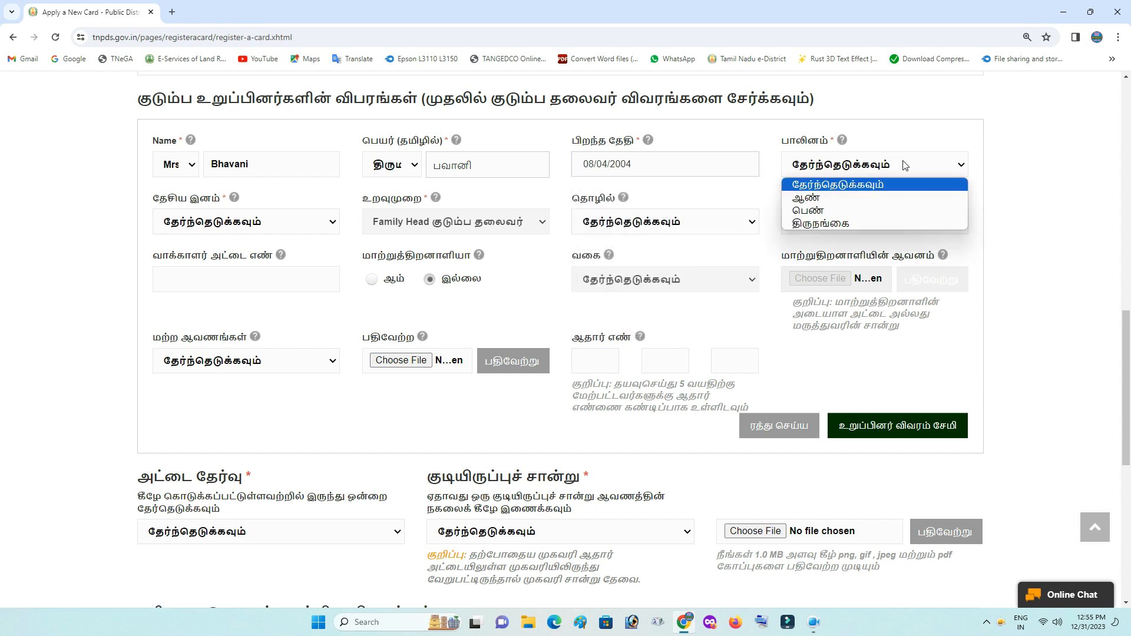
click(824, 211)
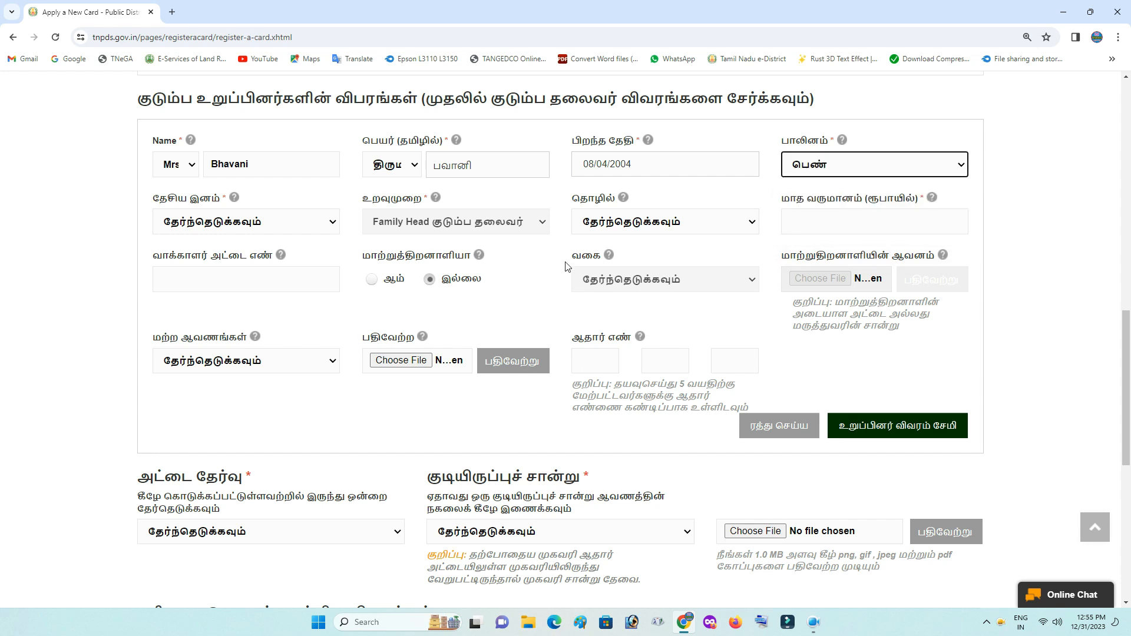
click(274, 224)
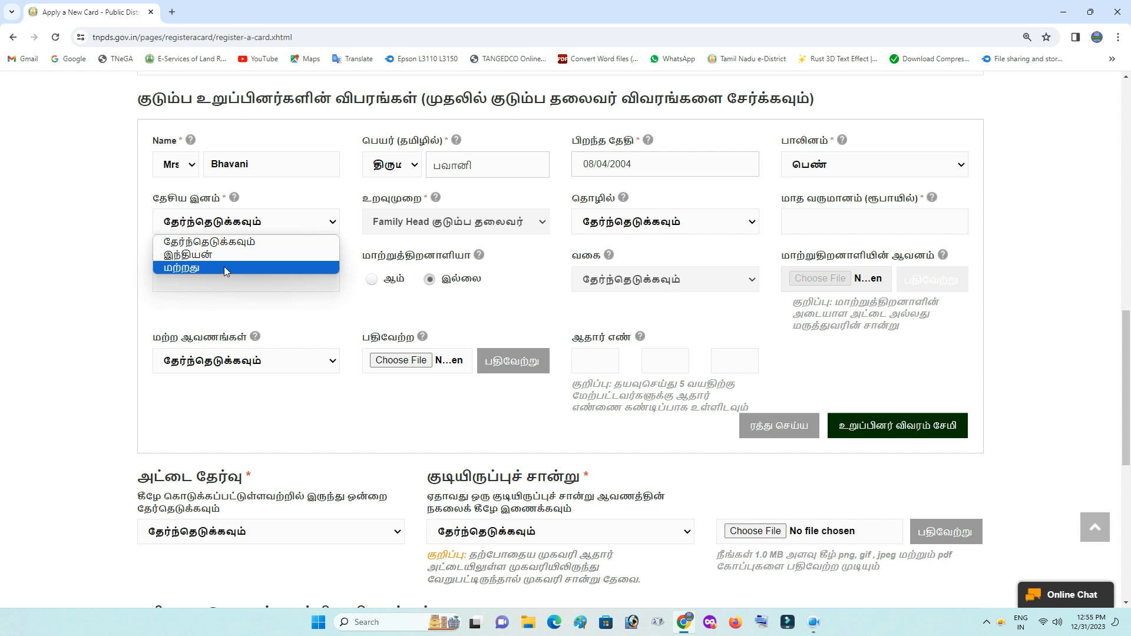
click(213, 256)
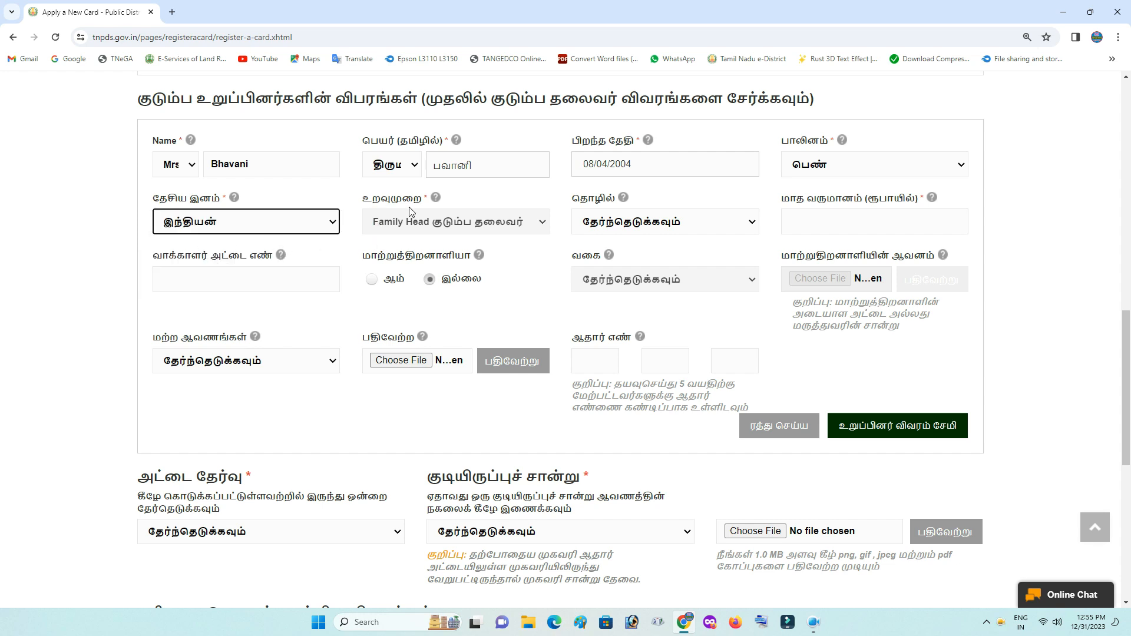
click(479, 226)
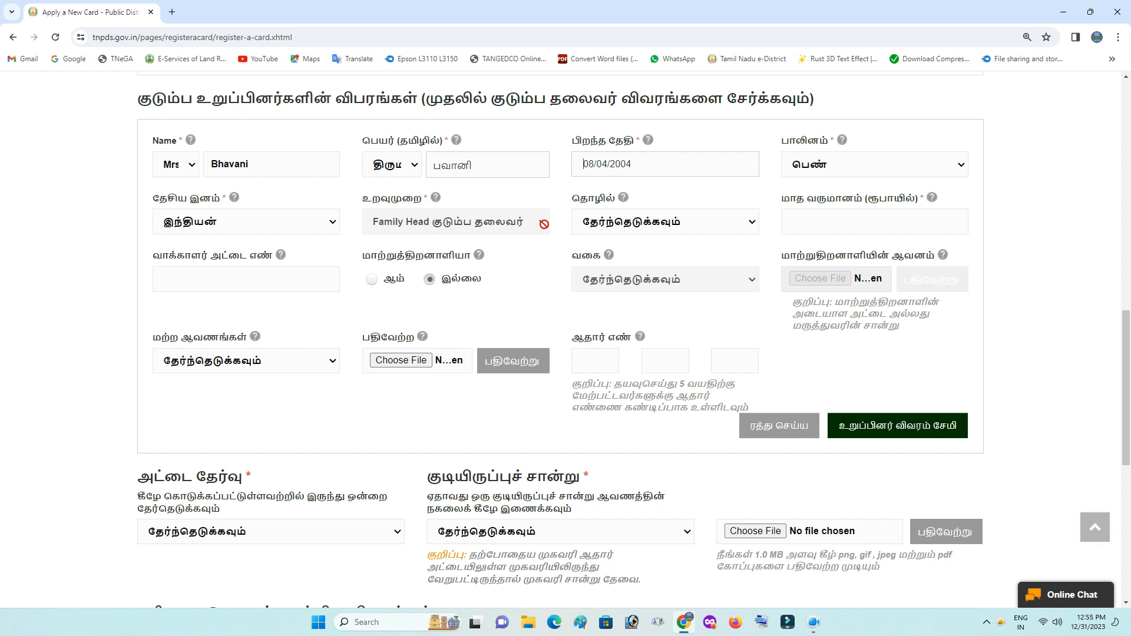
click(719, 221)
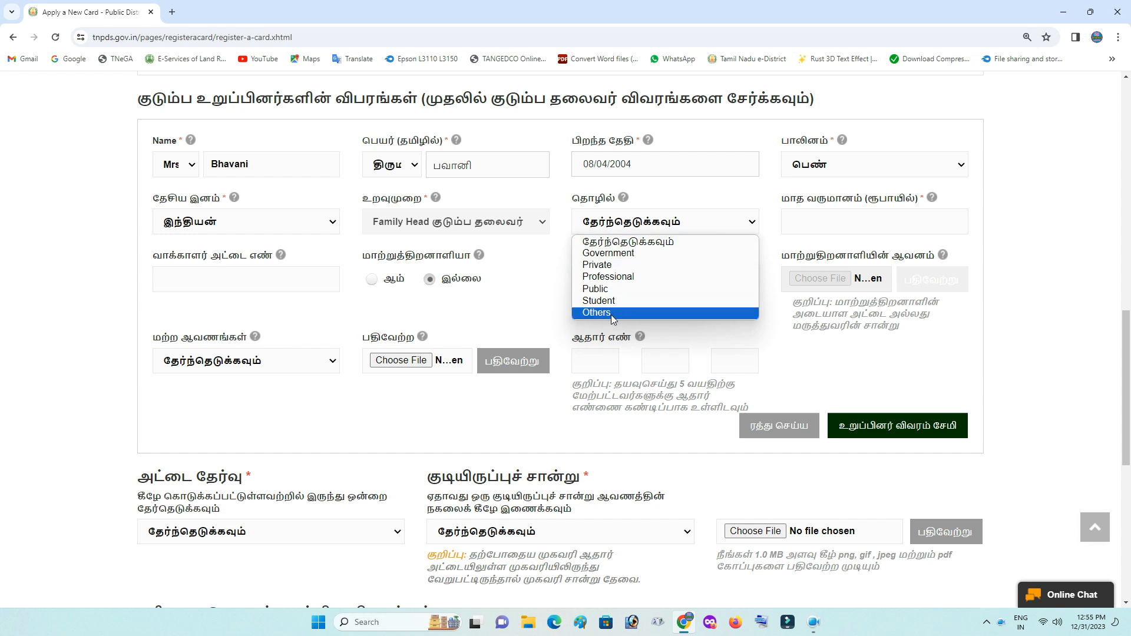
Leave the occupation blank, enter a monthly income of 0 and keep the disability answer as இல்லை
click(768, 221)
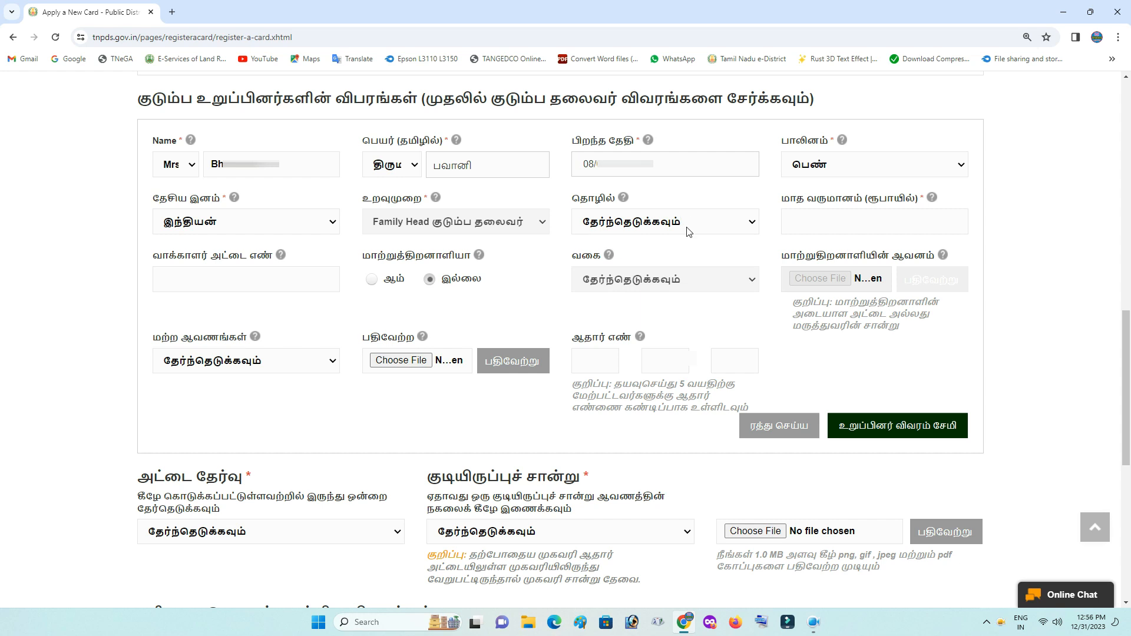
click(827, 228)
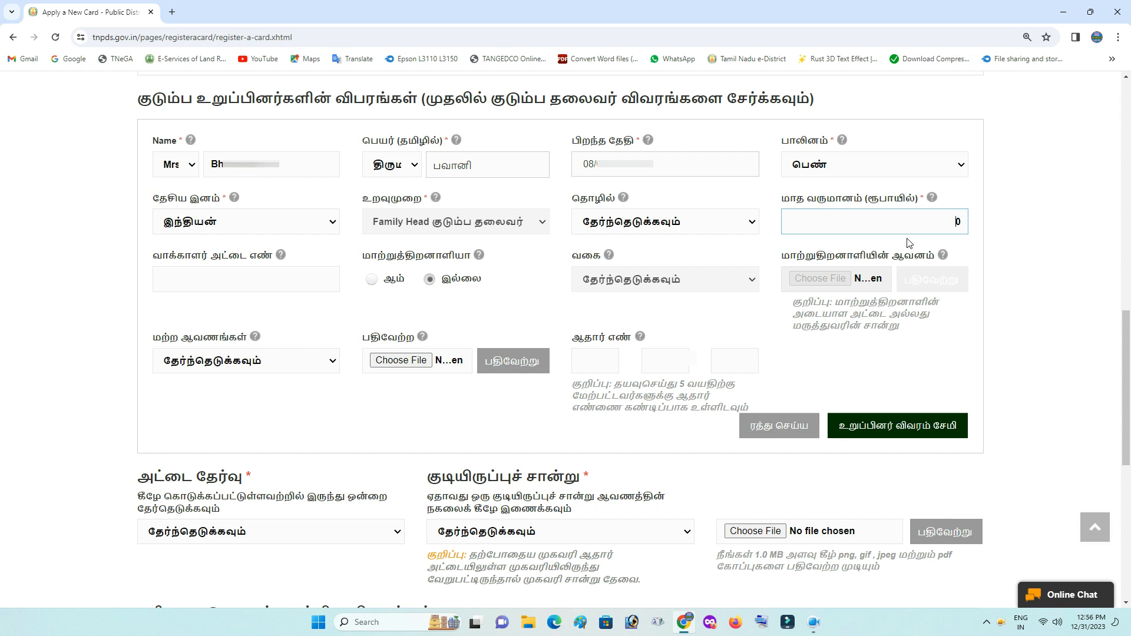
click(981, 228)
click(256, 278)
mouse_move(282, 255)
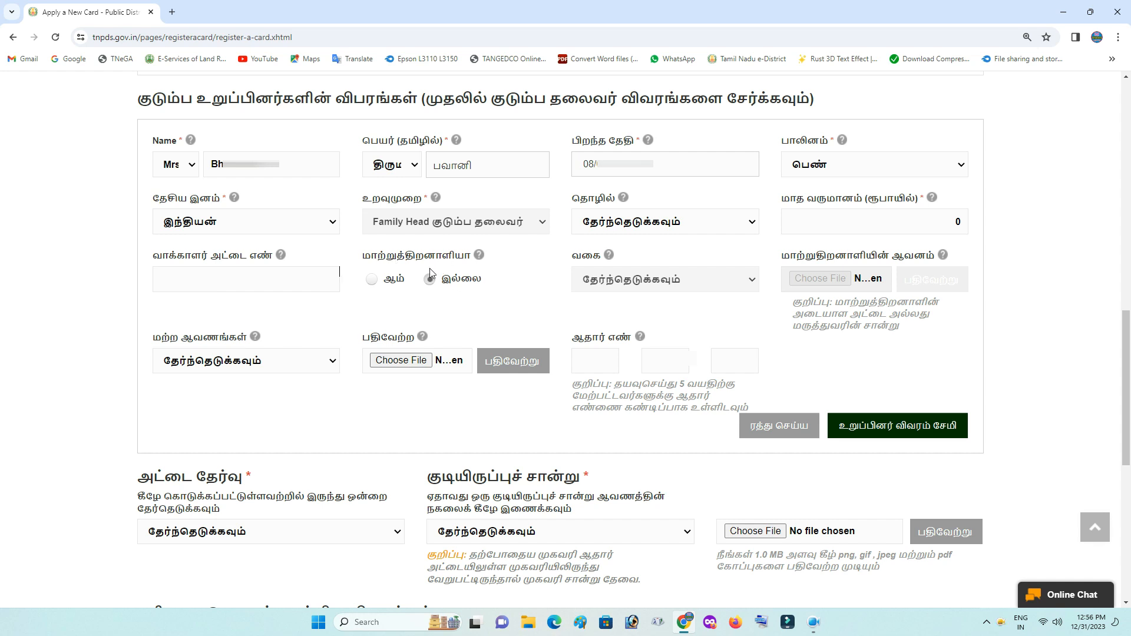
click(372, 282)
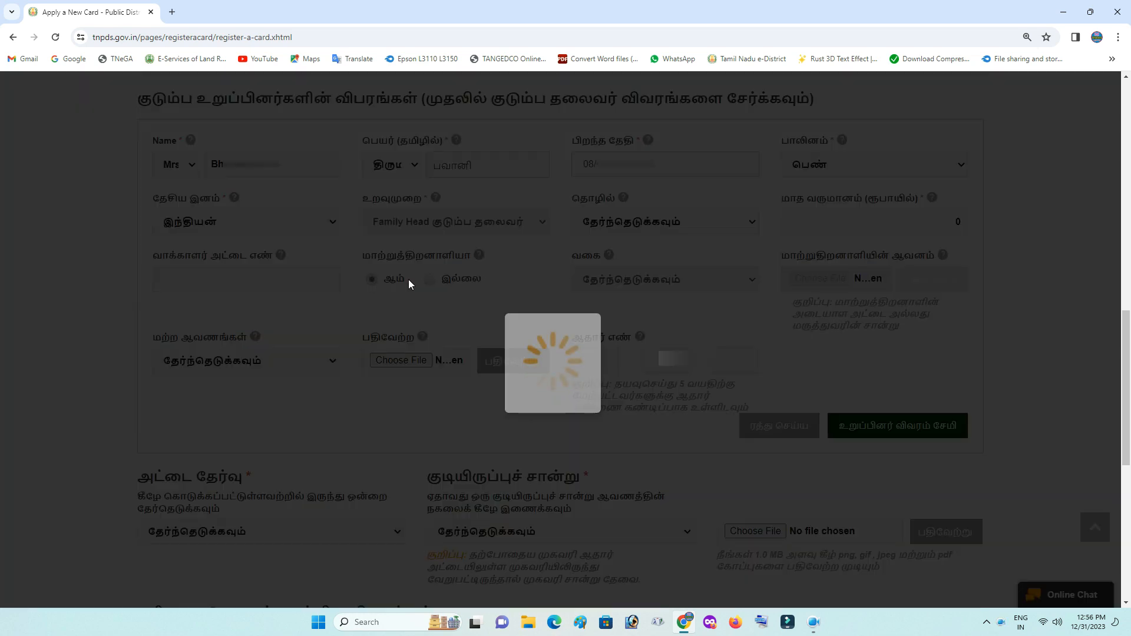
click(430, 281)
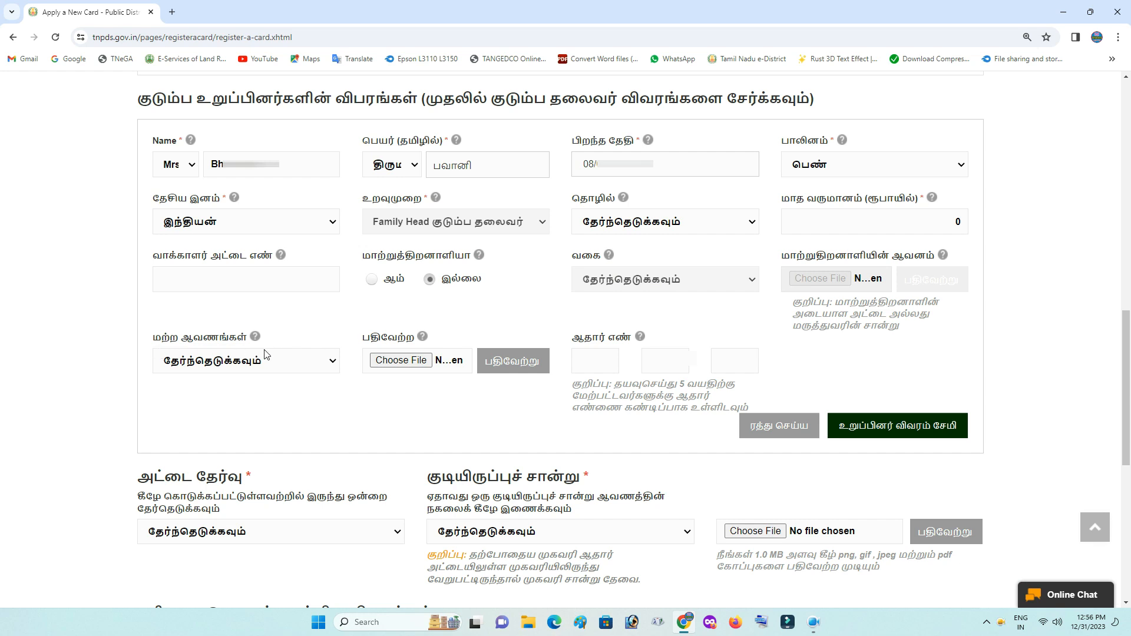
click(304, 365)
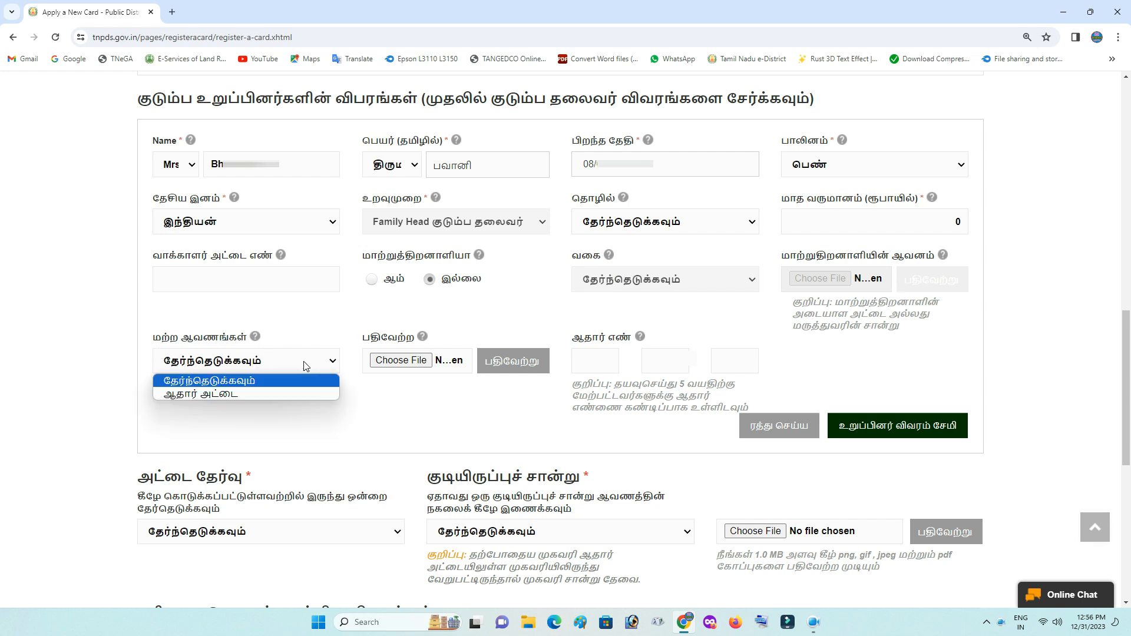
Choose ஆதார் அட்டை as the supporting document, then attach and upload the member's Aadhaar image
click(274, 394)
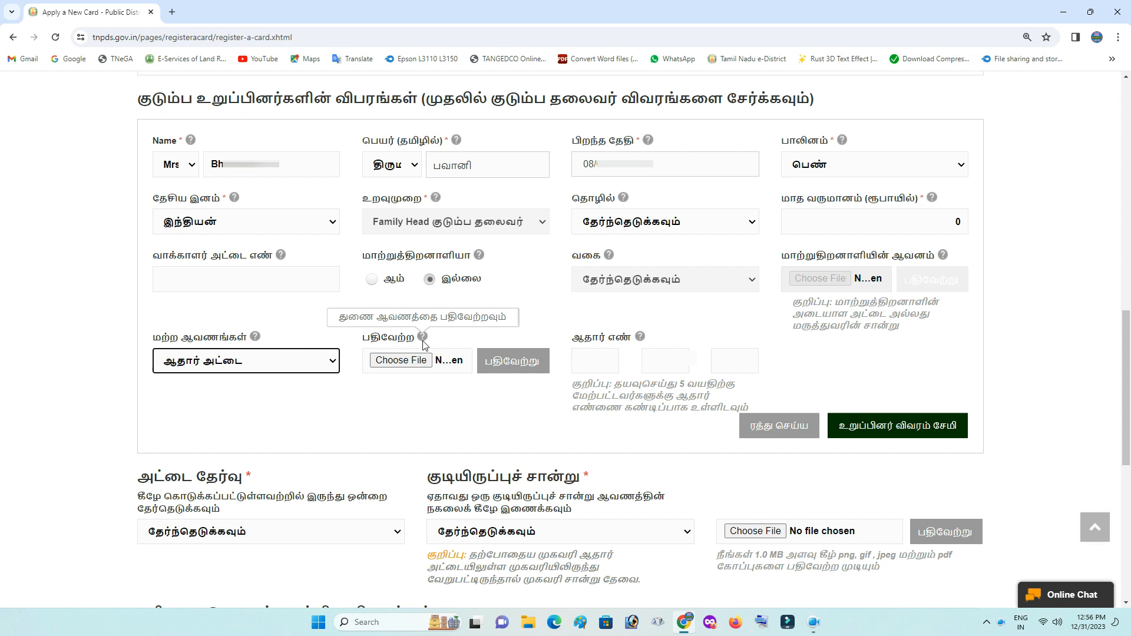
click(409, 362)
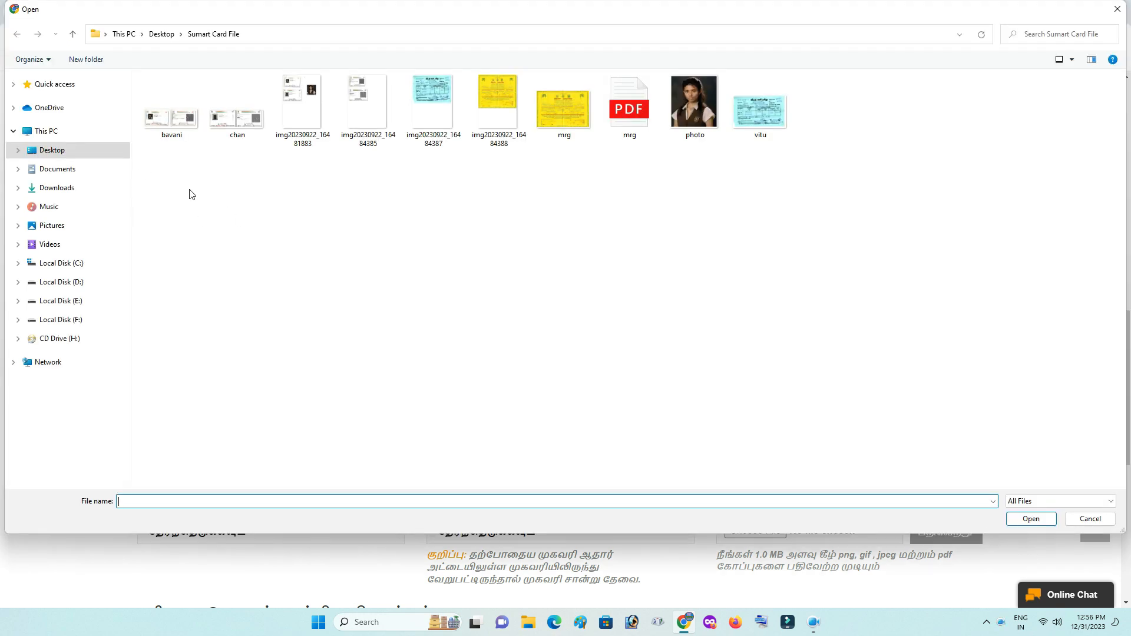
double_click(173, 119)
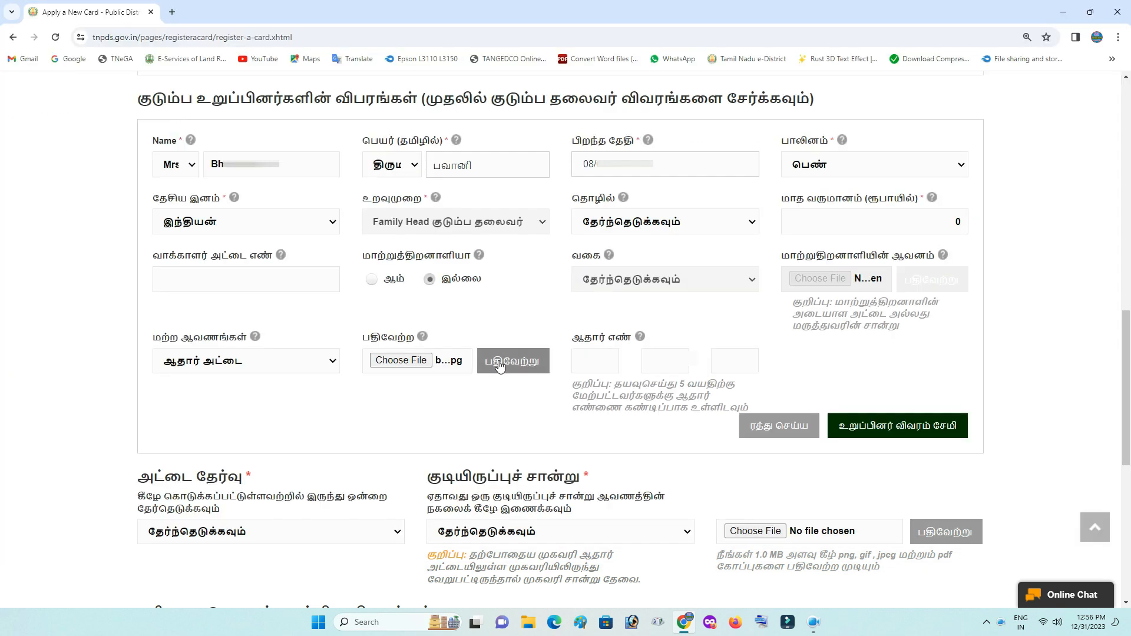
click(498, 364)
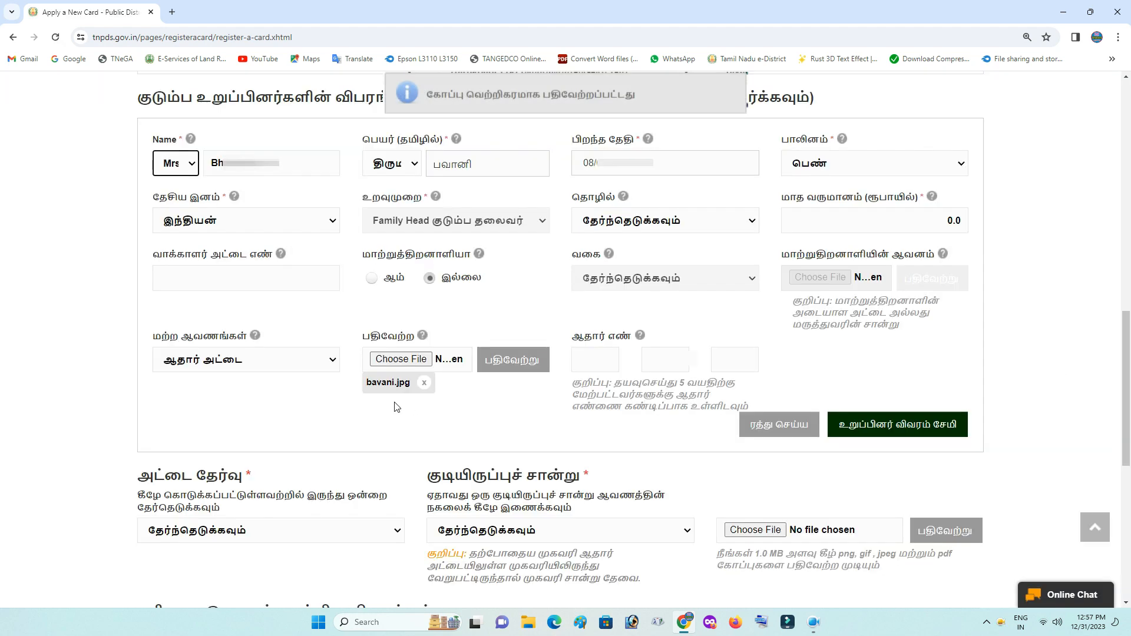
Enter the family head's Aadhaar number in the three boxes and save her member details
click(601, 357)
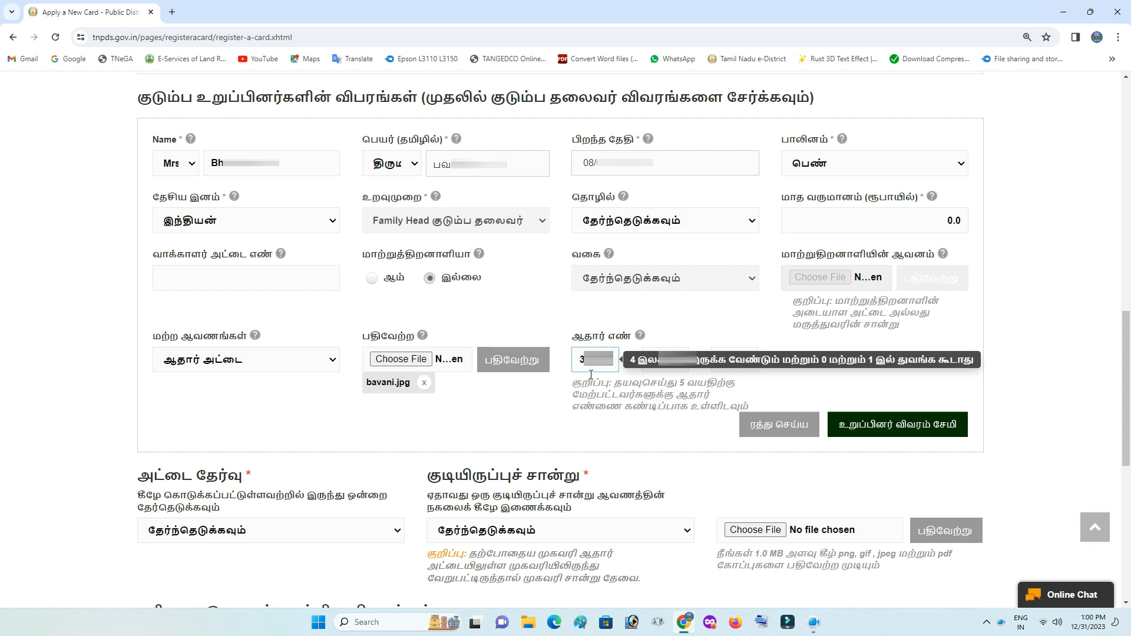
click(654, 355)
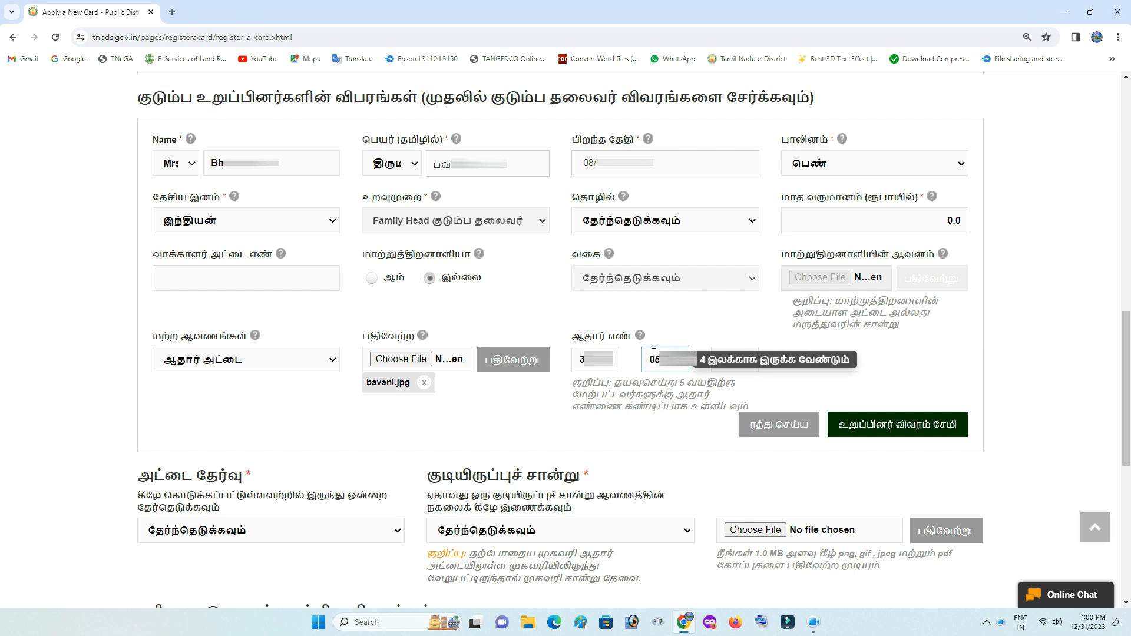
click(728, 355)
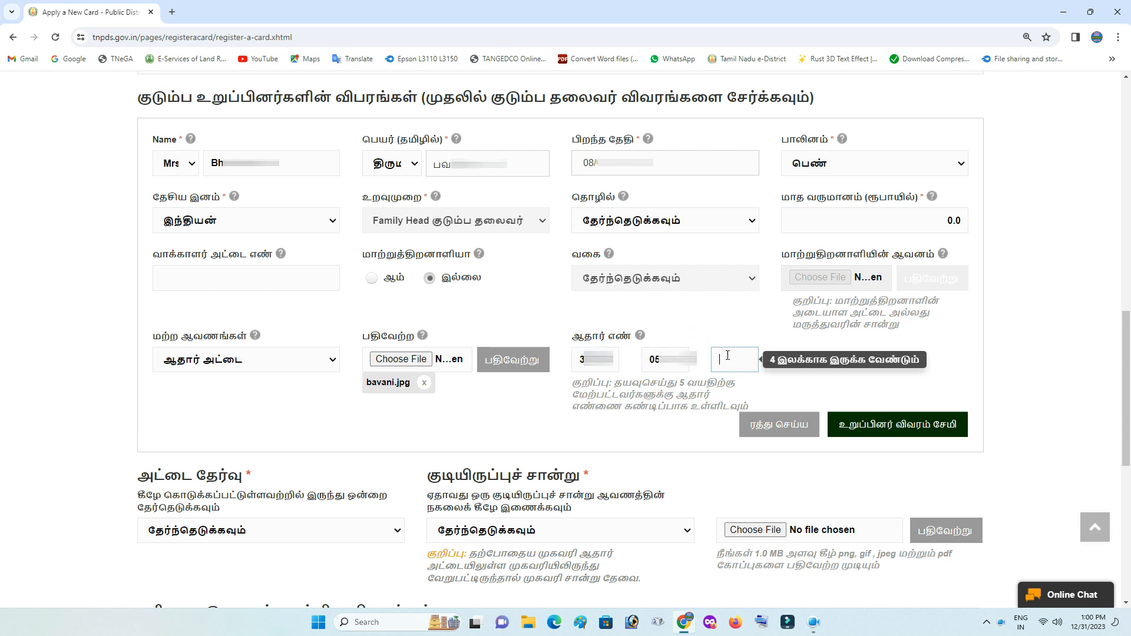
click(615, 365)
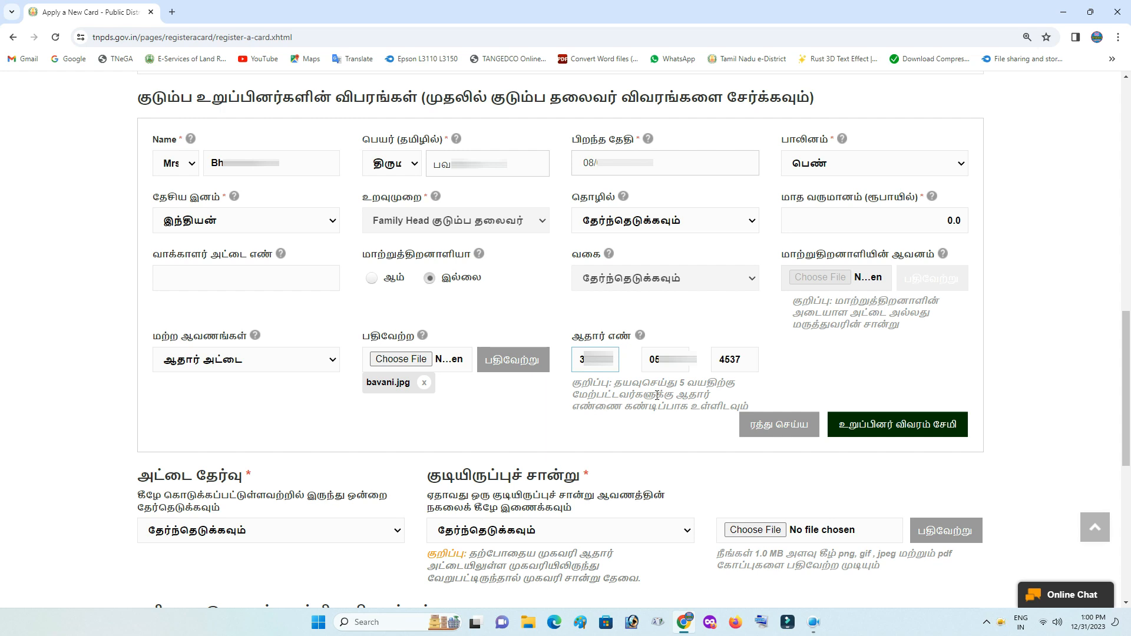
click(897, 424)
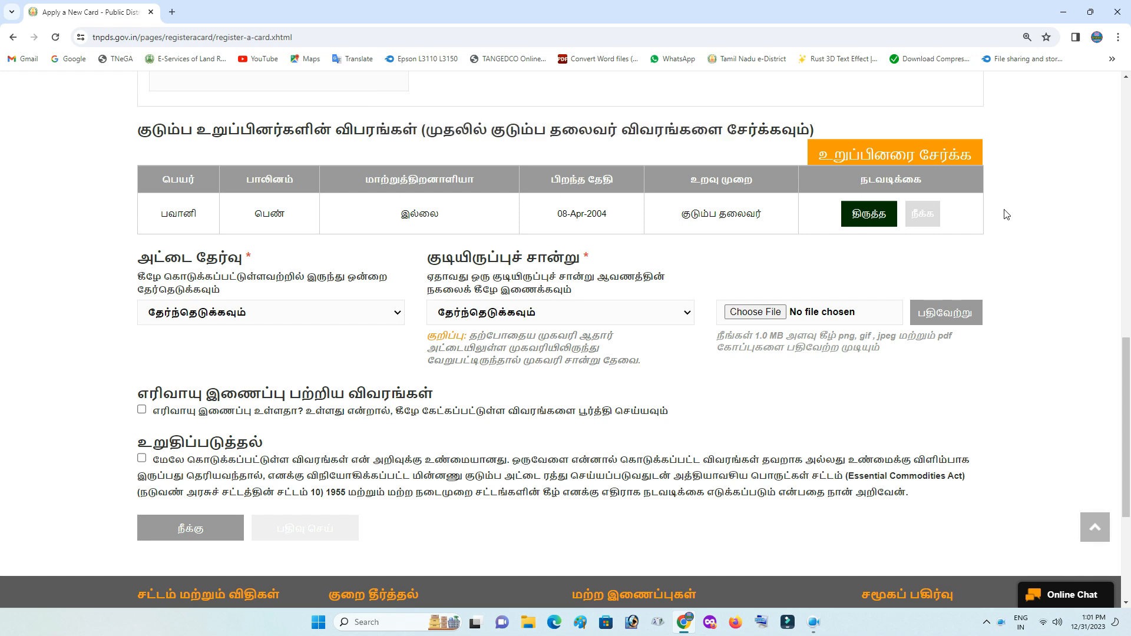
Add another family member and enter his name in English and in Tamil
click(864, 155)
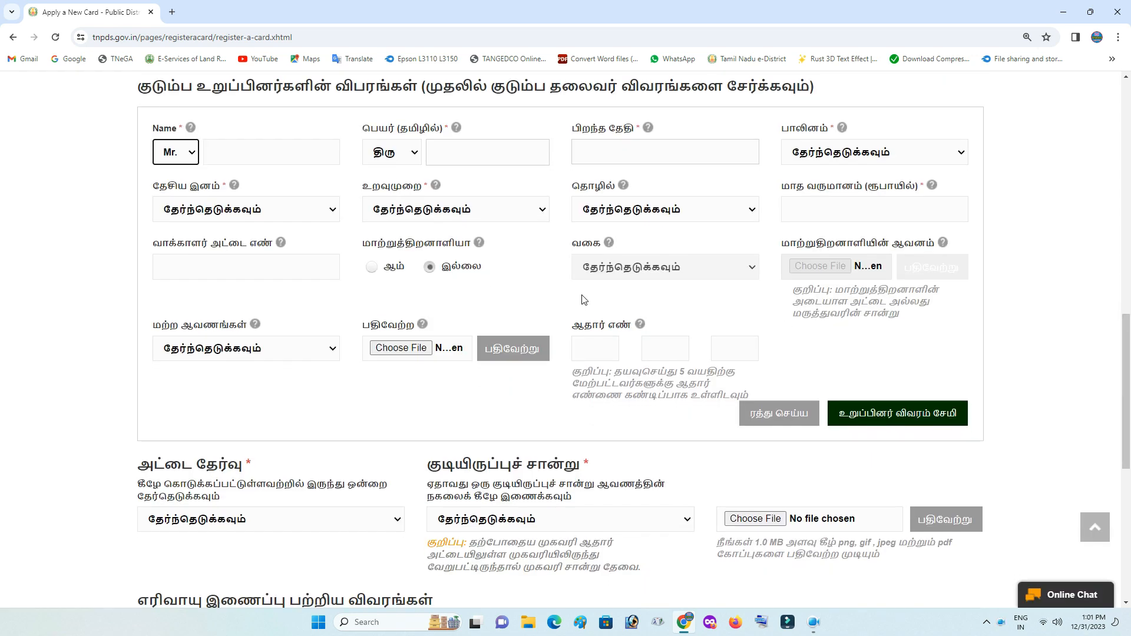
click(242, 154)
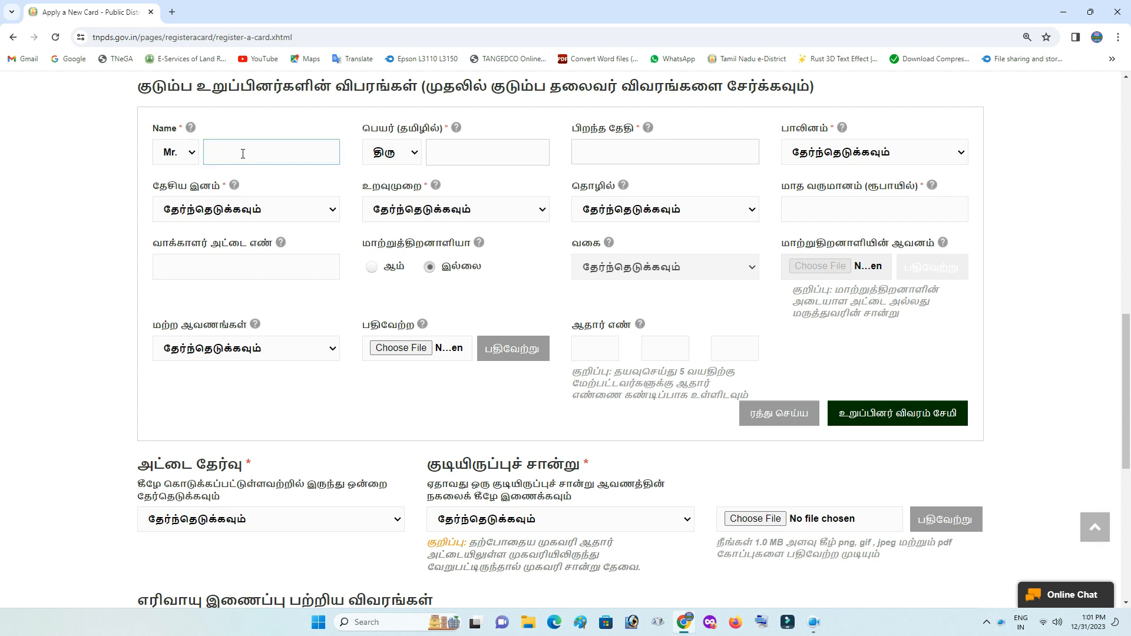
text(Chandiran)
click(450, 155)
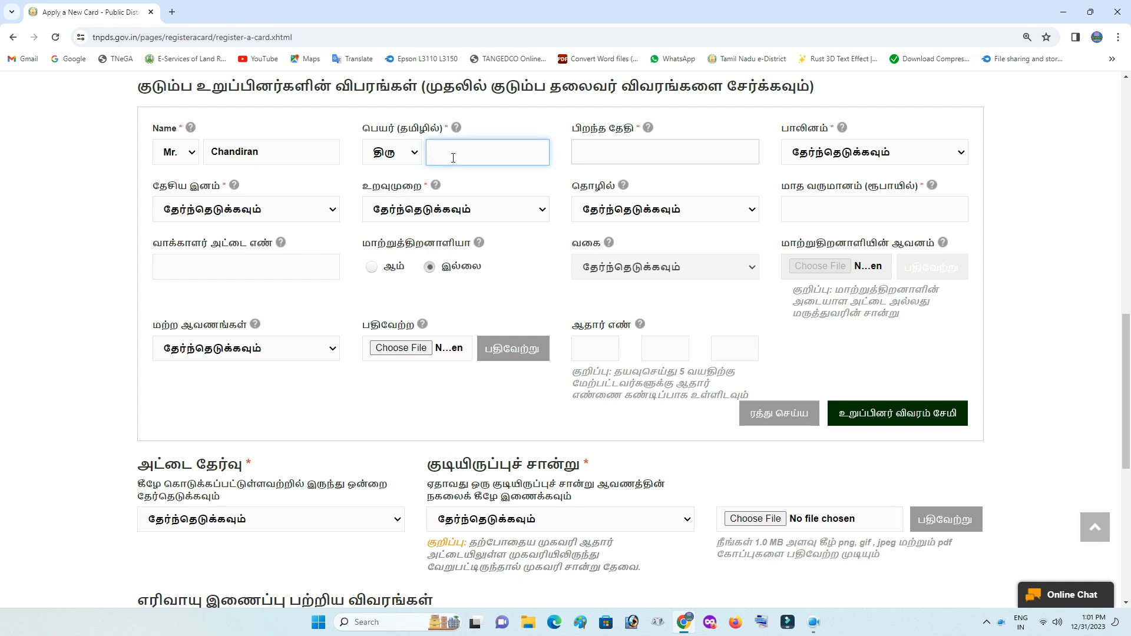
text(C)
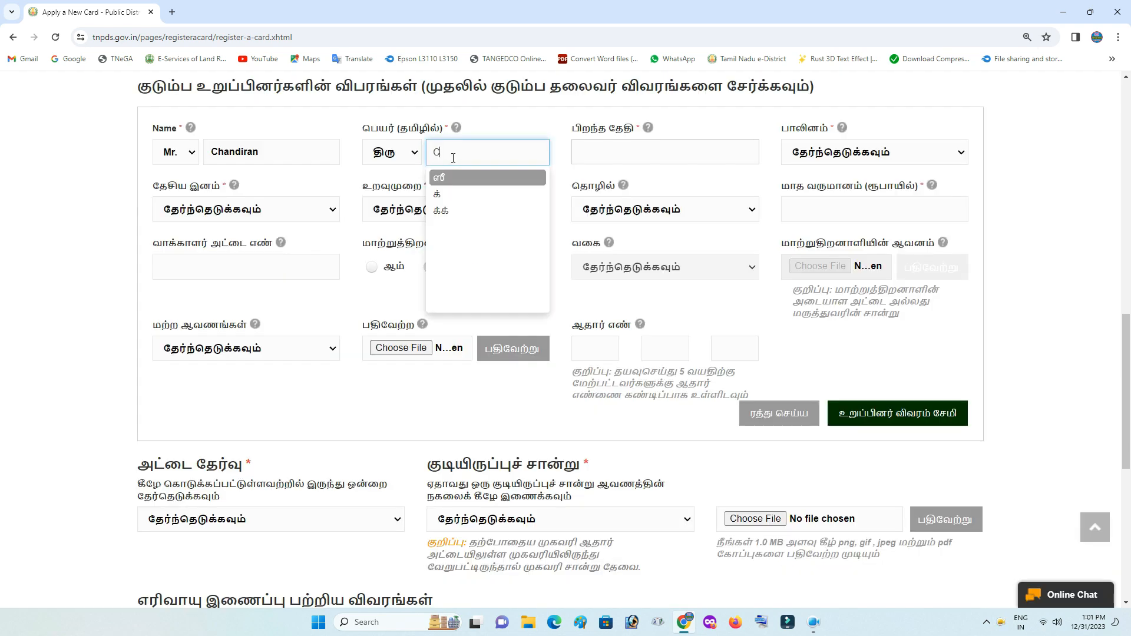
text(handiran)
click(451, 178)
Set the new member's date of birth to 20 May 1997 in the calendar
click(675, 145)
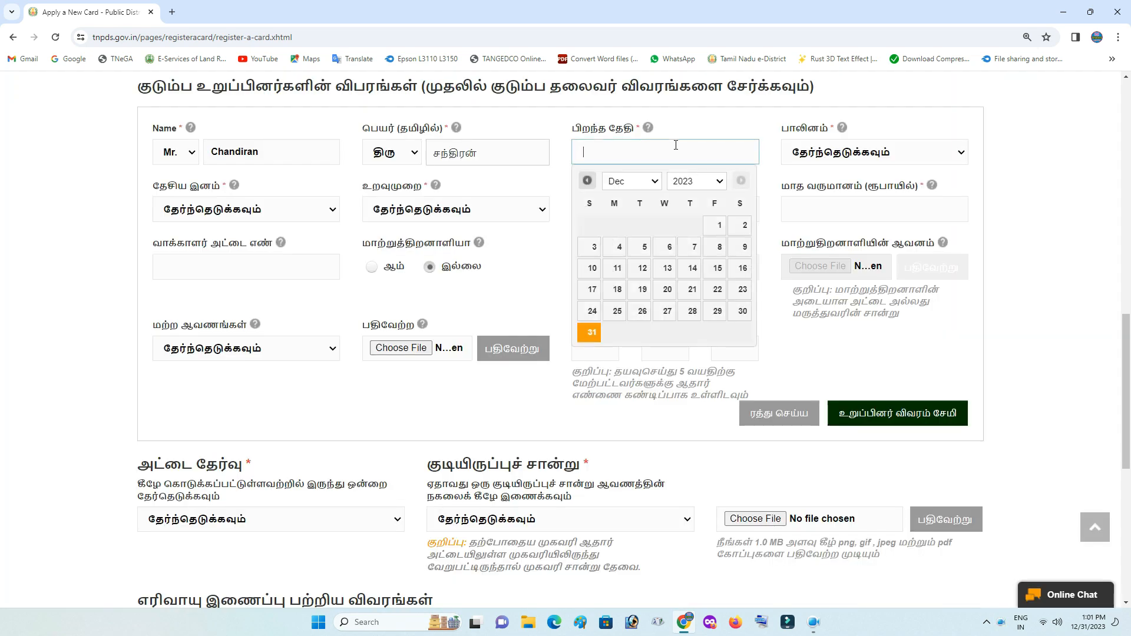
click(695, 183)
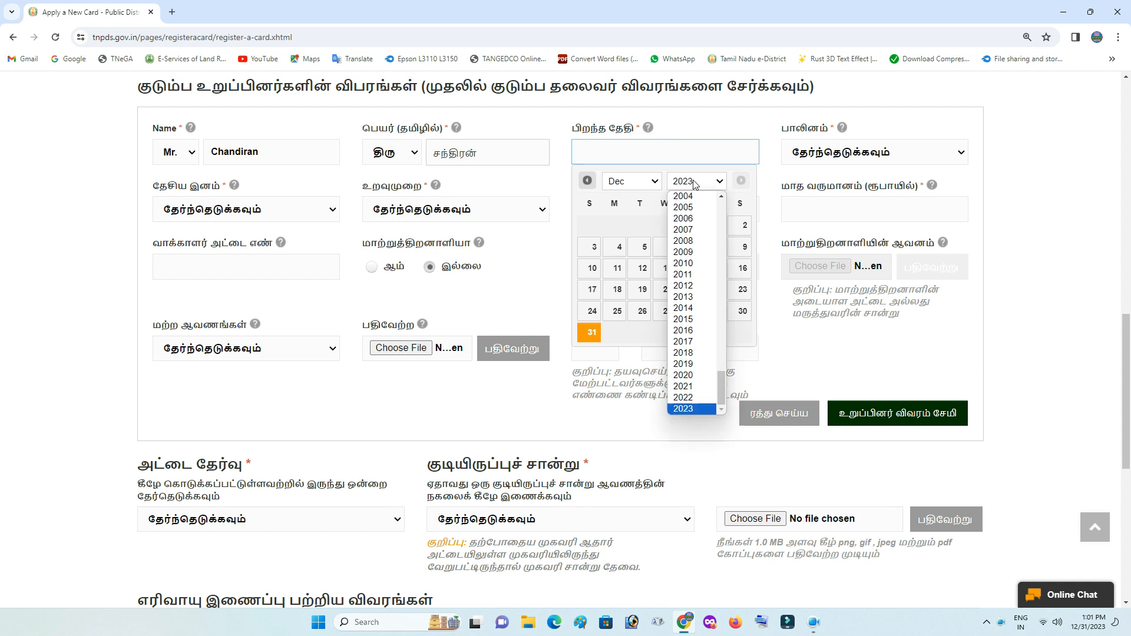
scroll(692, 305, up, 4)
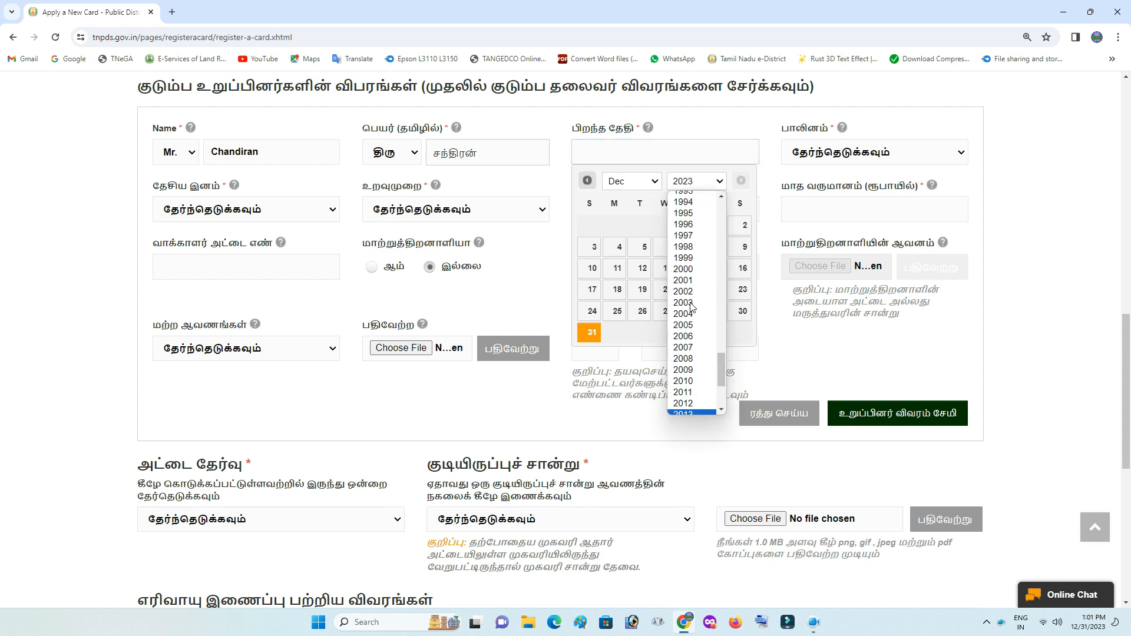
click(694, 242)
click(631, 181)
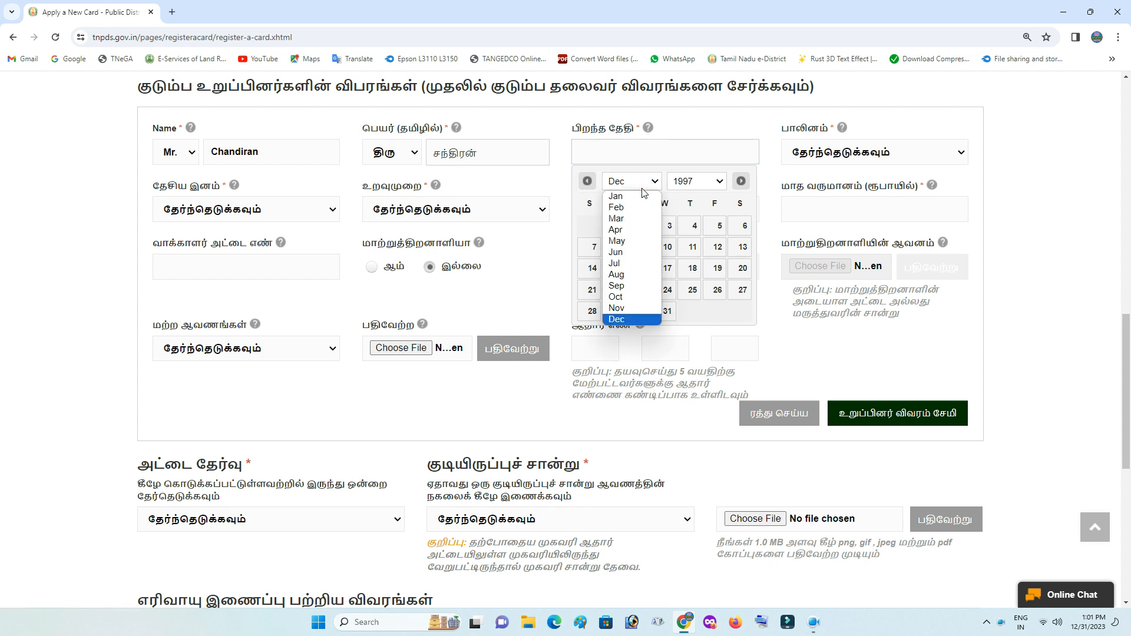
click(636, 244)
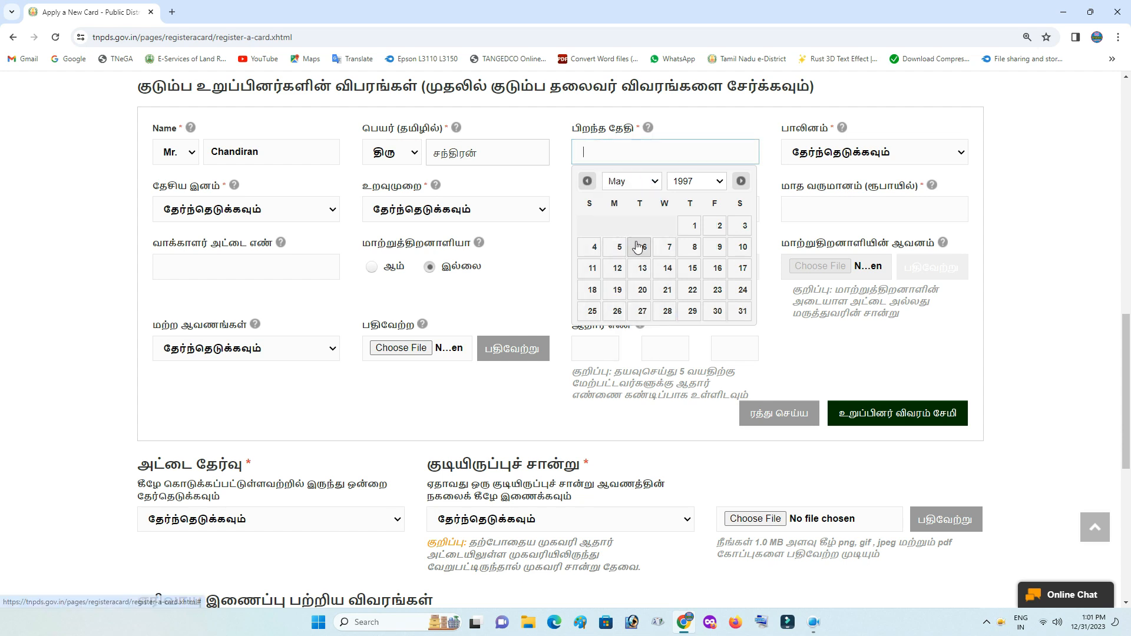
click(639, 290)
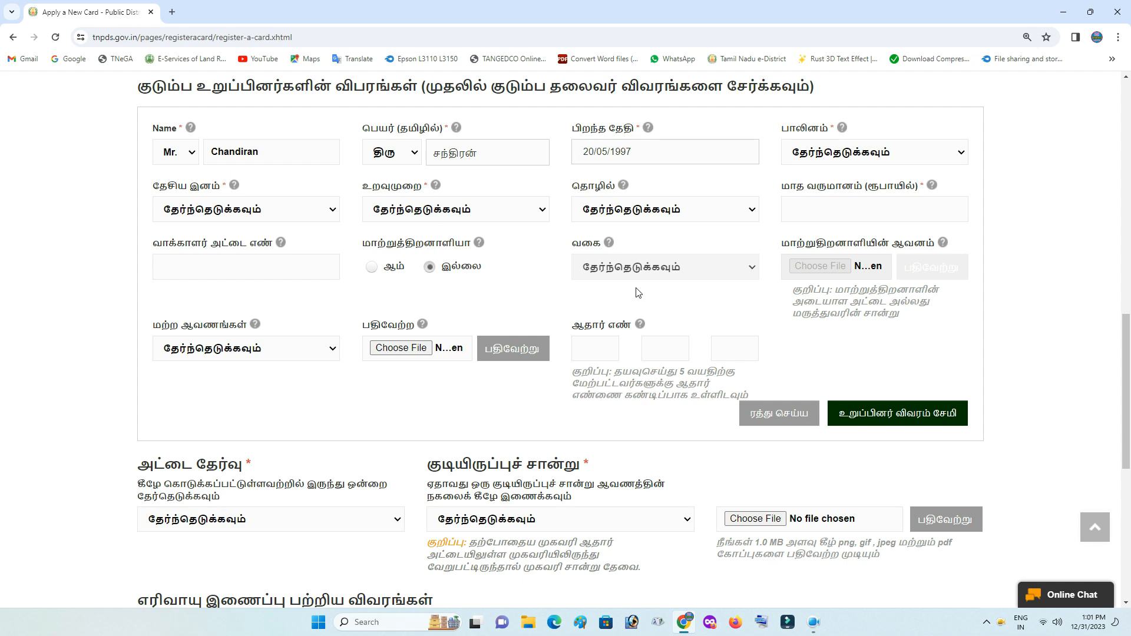
Set the member's gender to ஆண், nationality to இந்தியன் and relationship to Husband கணவர்
click(874, 149)
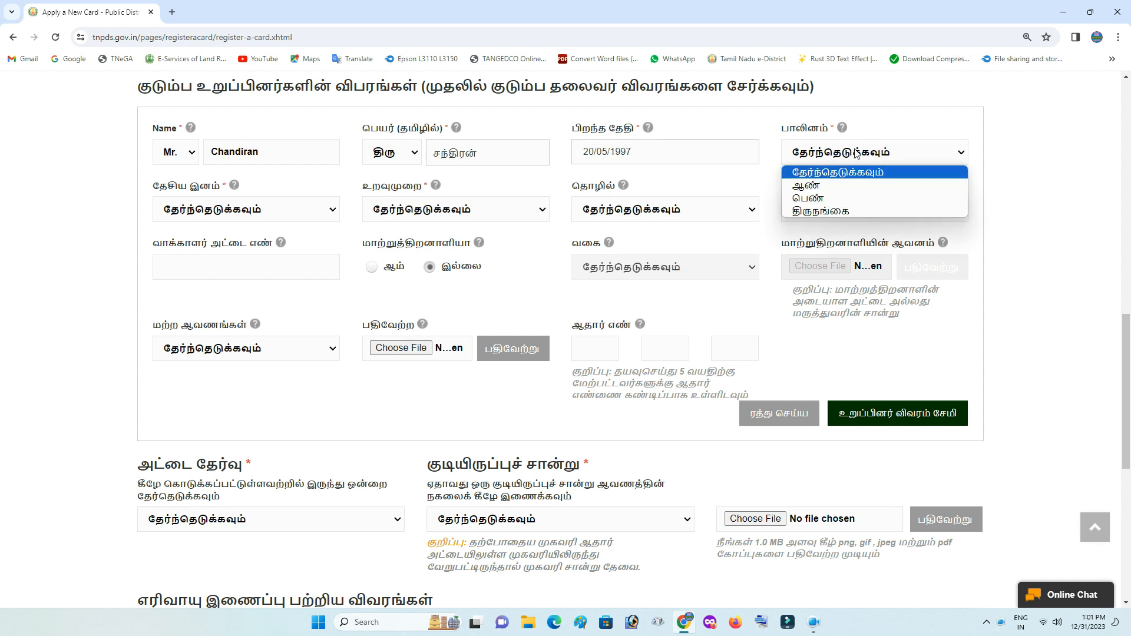
click(828, 187)
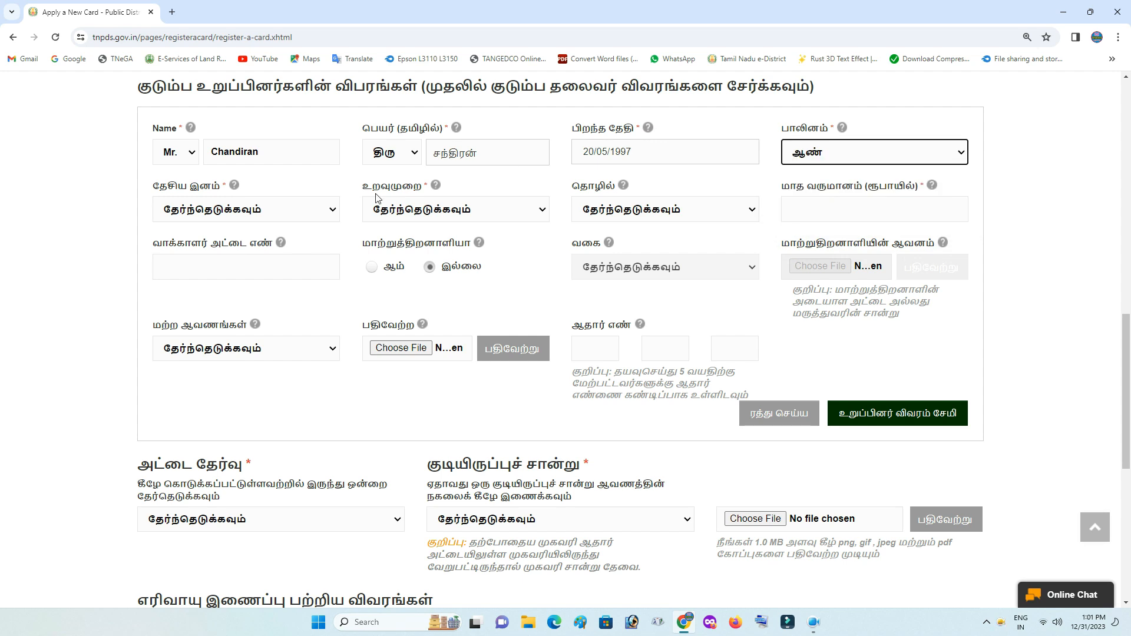
click(265, 209)
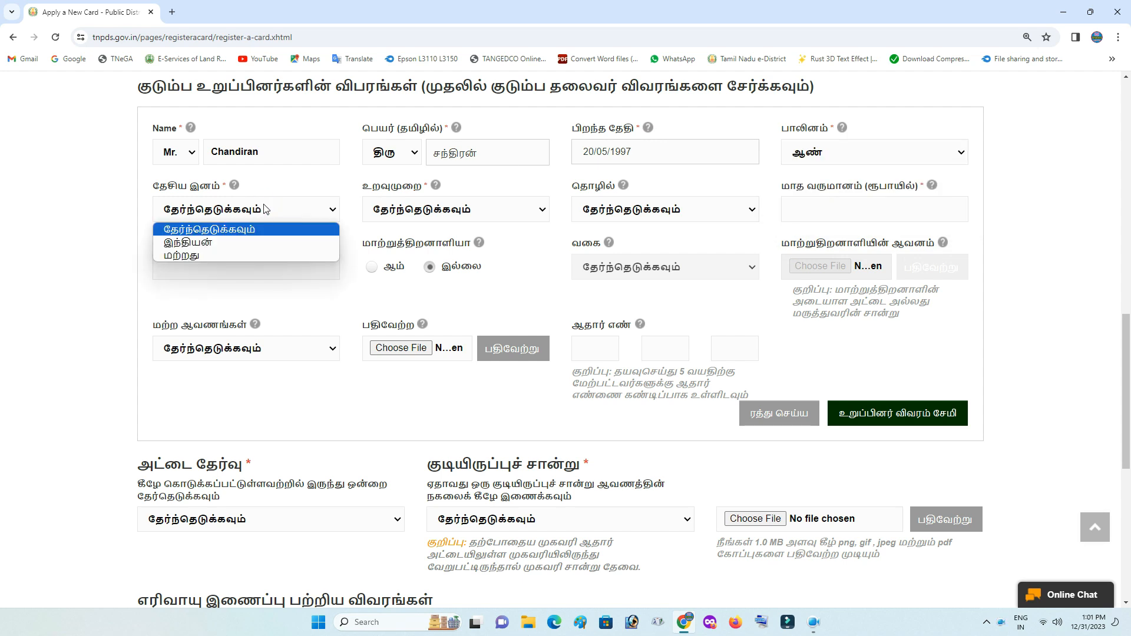
click(248, 243)
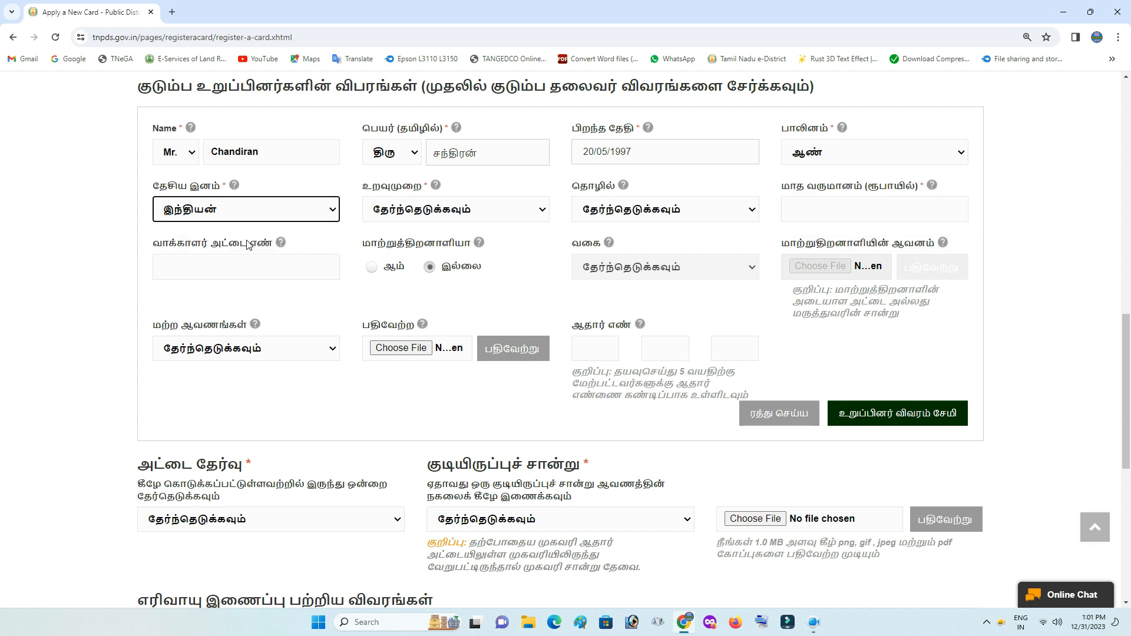
click(456, 216)
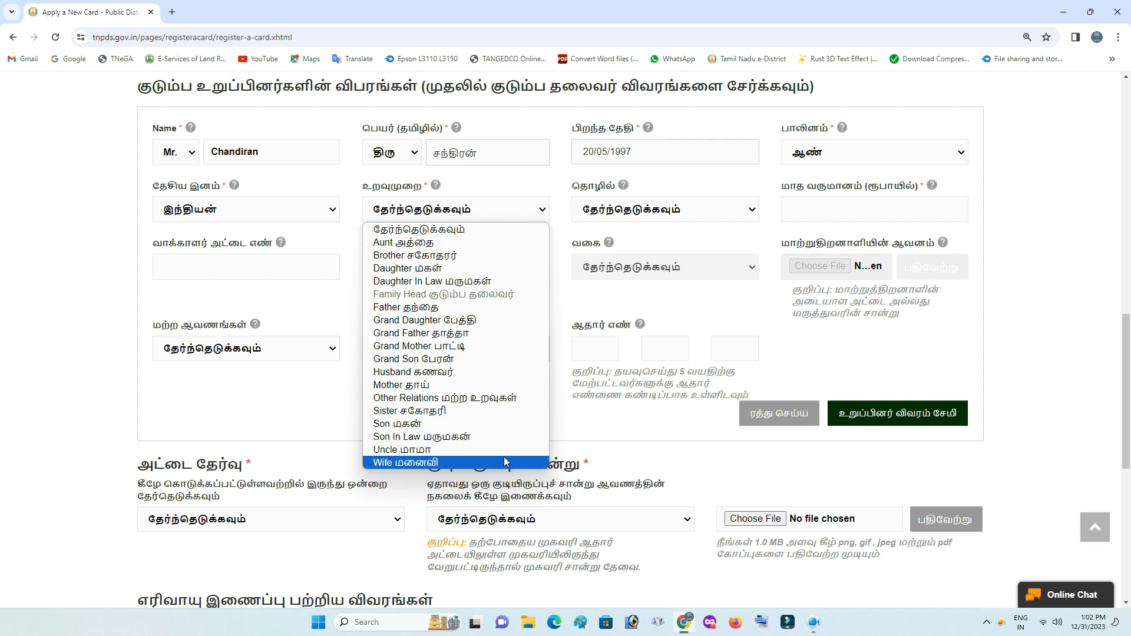
click(419, 377)
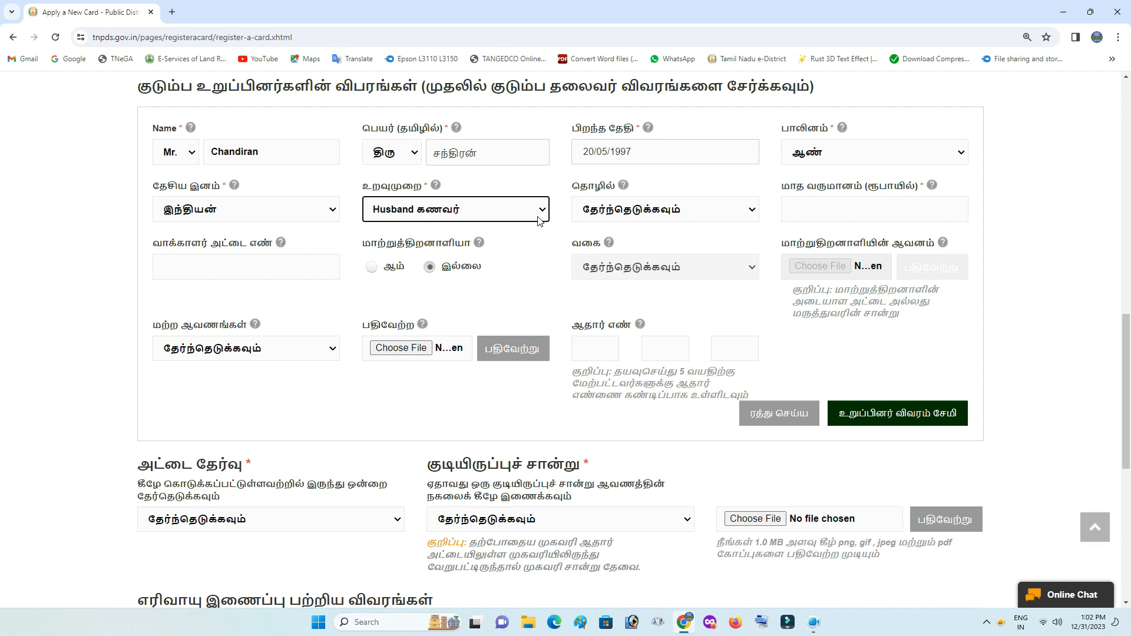
click(659, 212)
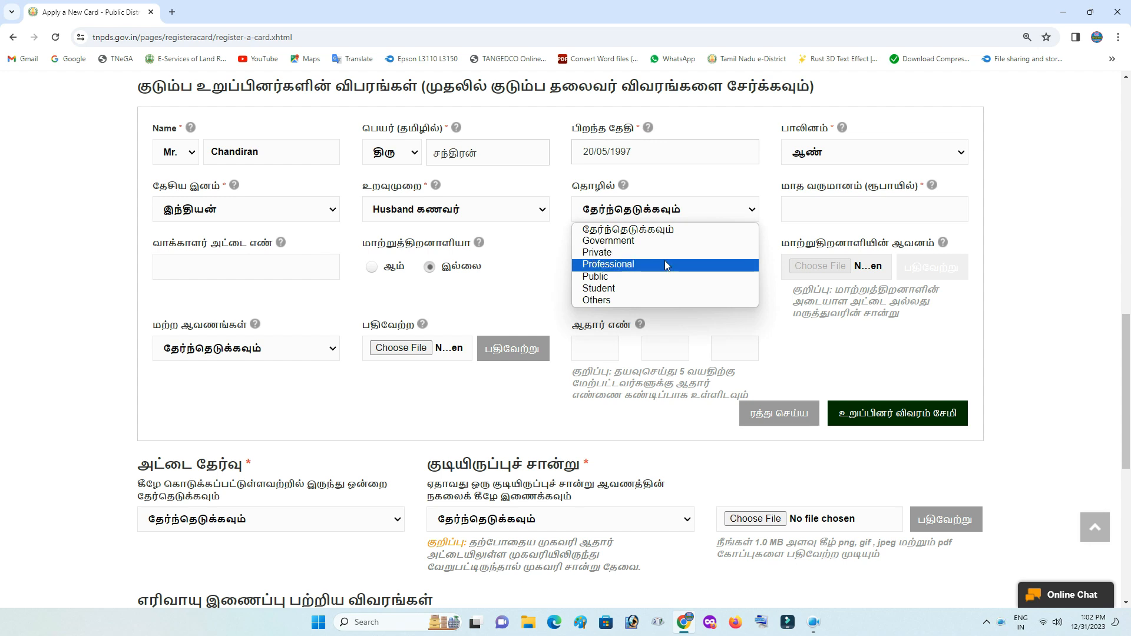
Enter 3000 as the member's monthly income
click(660, 299)
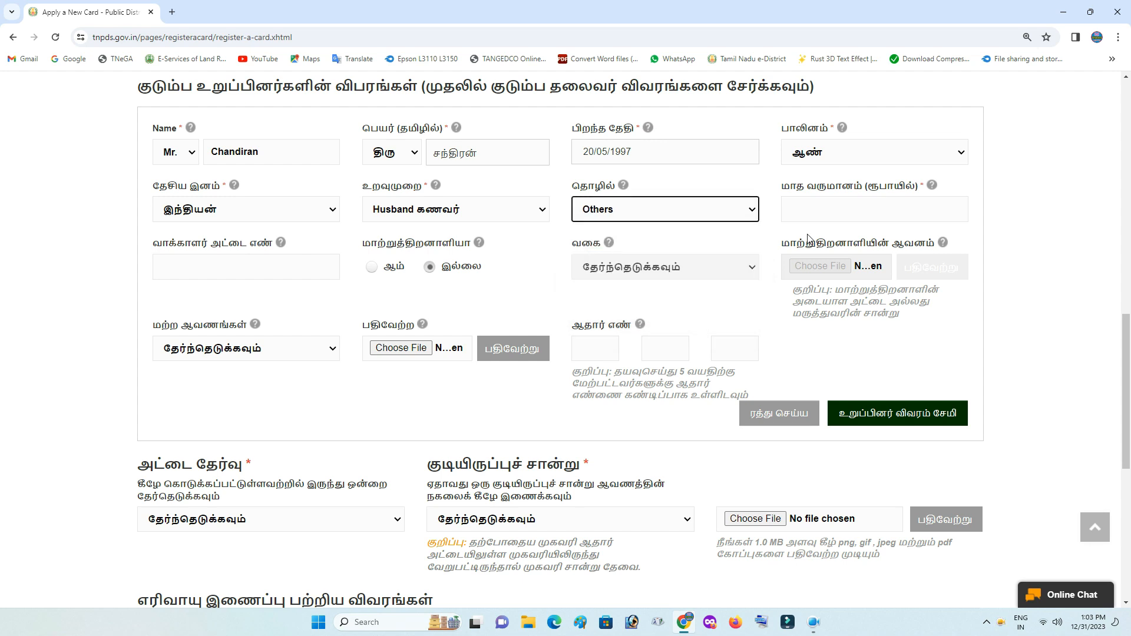
click(813, 207)
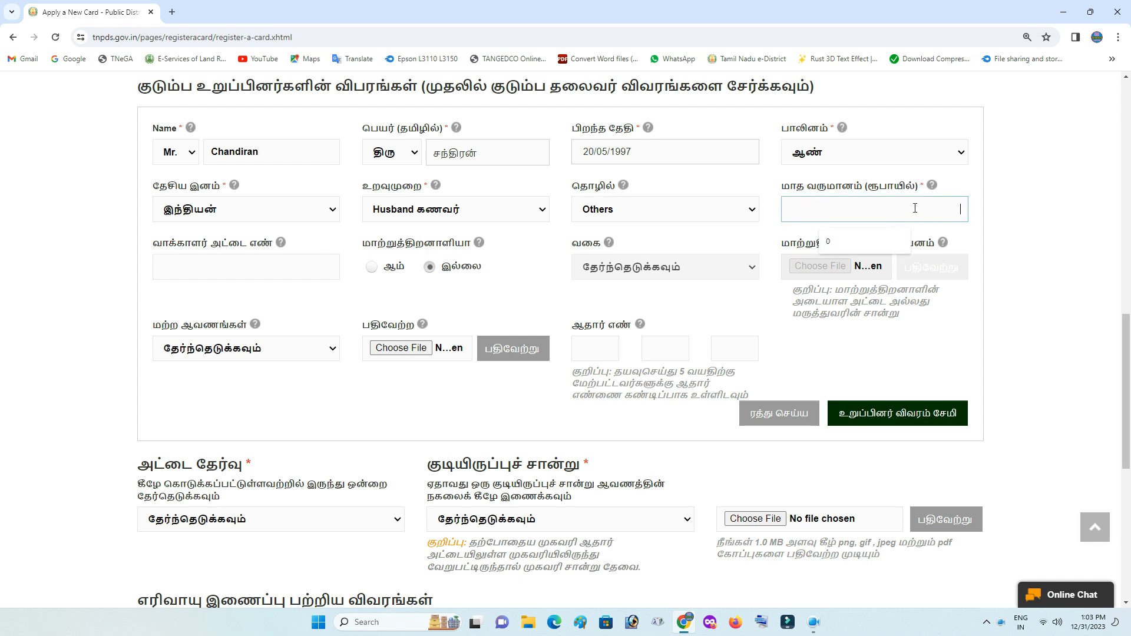
click(738, 205)
click(681, 219)
click(677, 219)
click(667, 229)
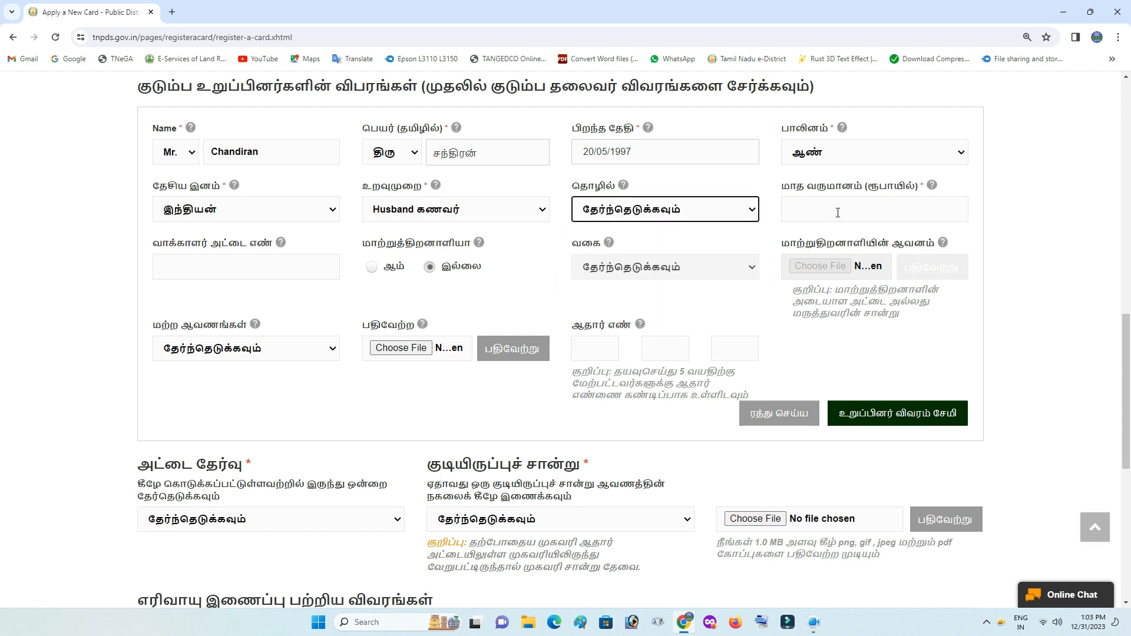
click(837, 213)
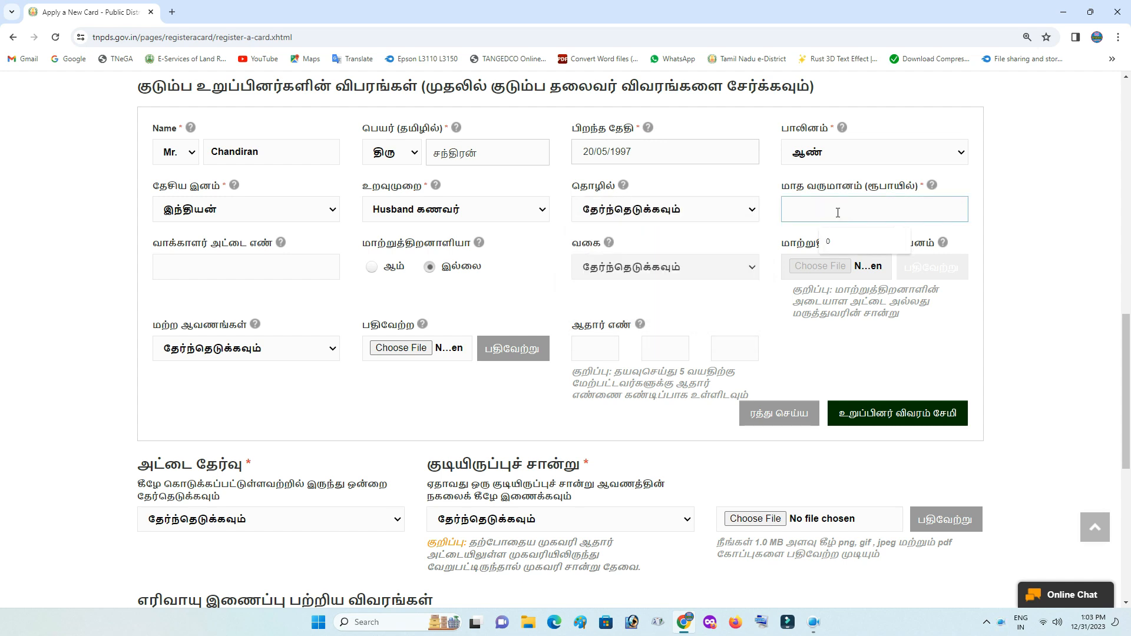
text(0)
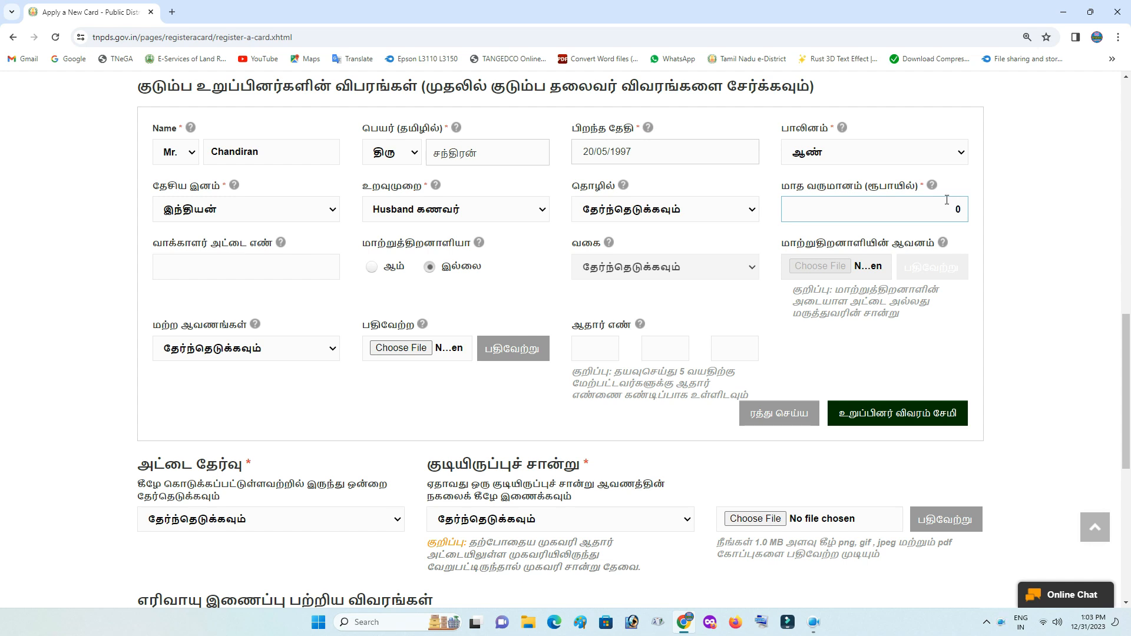
text(3000)
click(965, 180)
Select Others again as the member's occupation
click(757, 211)
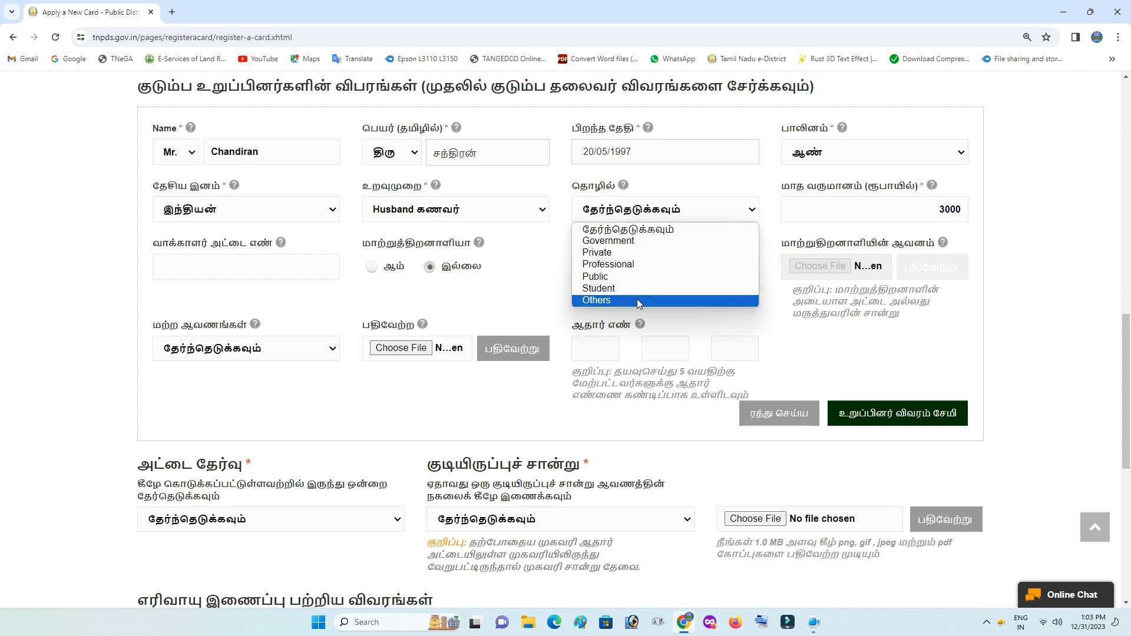
click(638, 298)
click(753, 212)
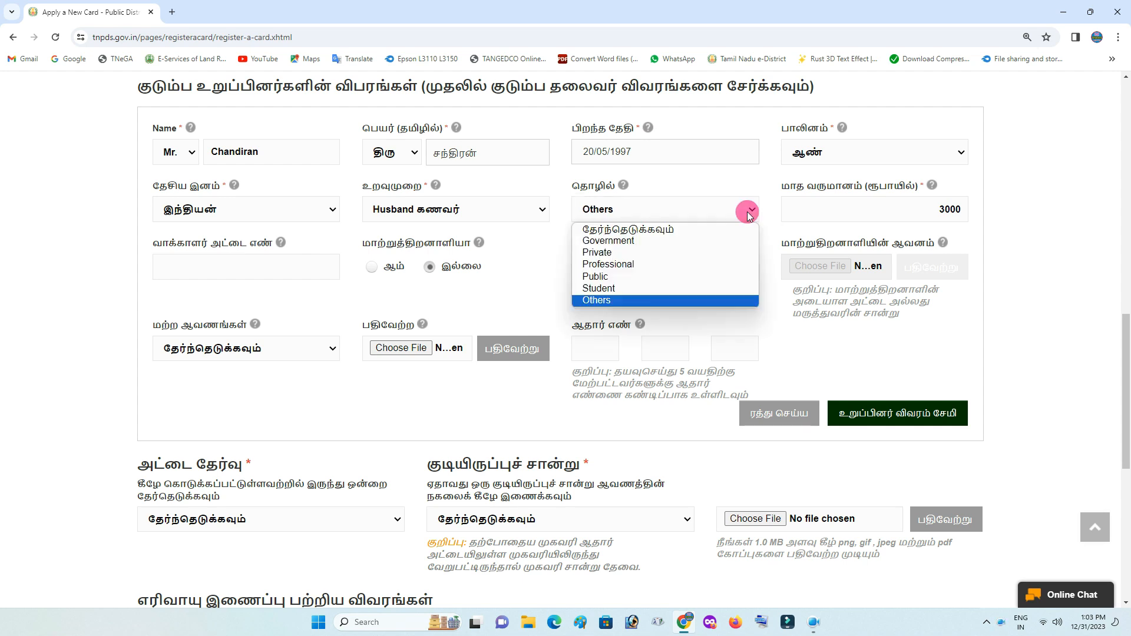
click(749, 216)
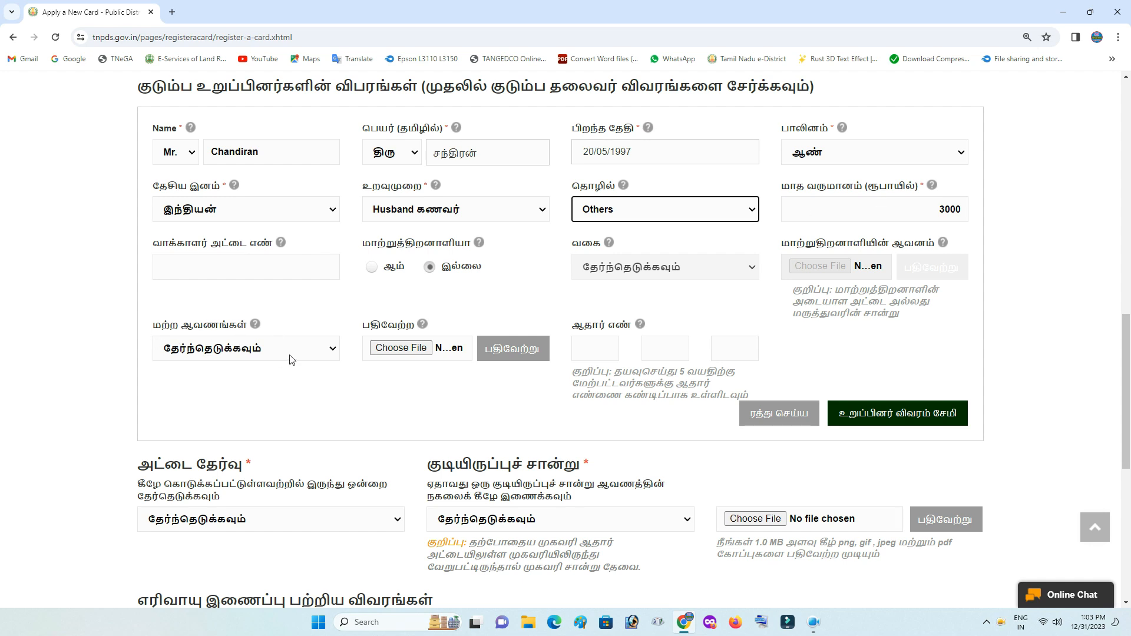
Choose ஆதார் அட்டை as the husband's document and upload the chan image
click(307, 351)
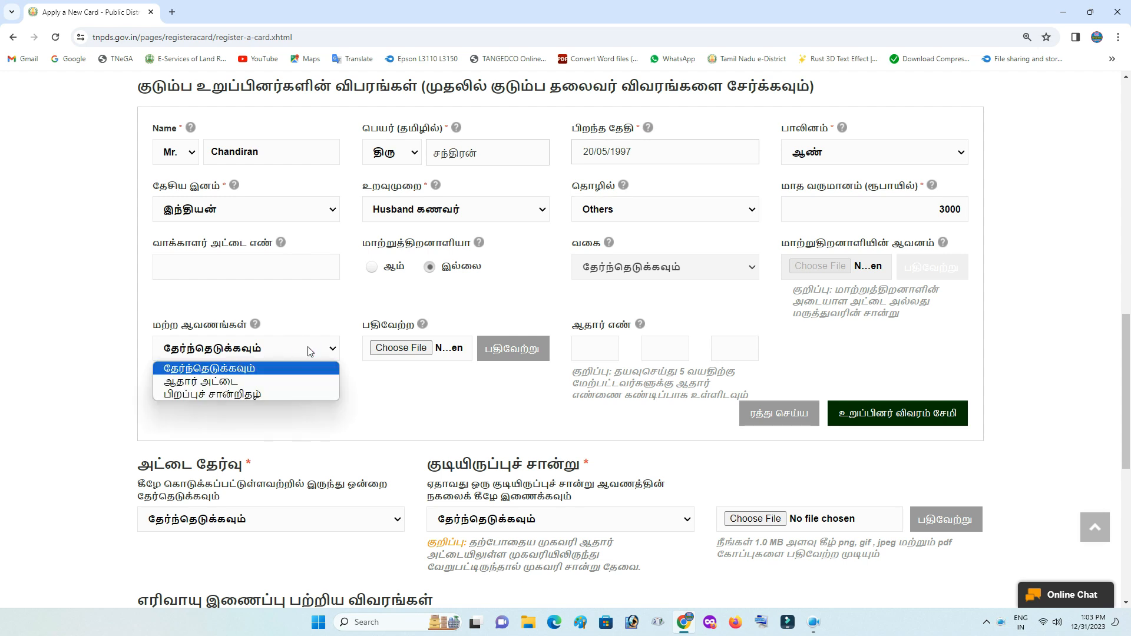
click(220, 384)
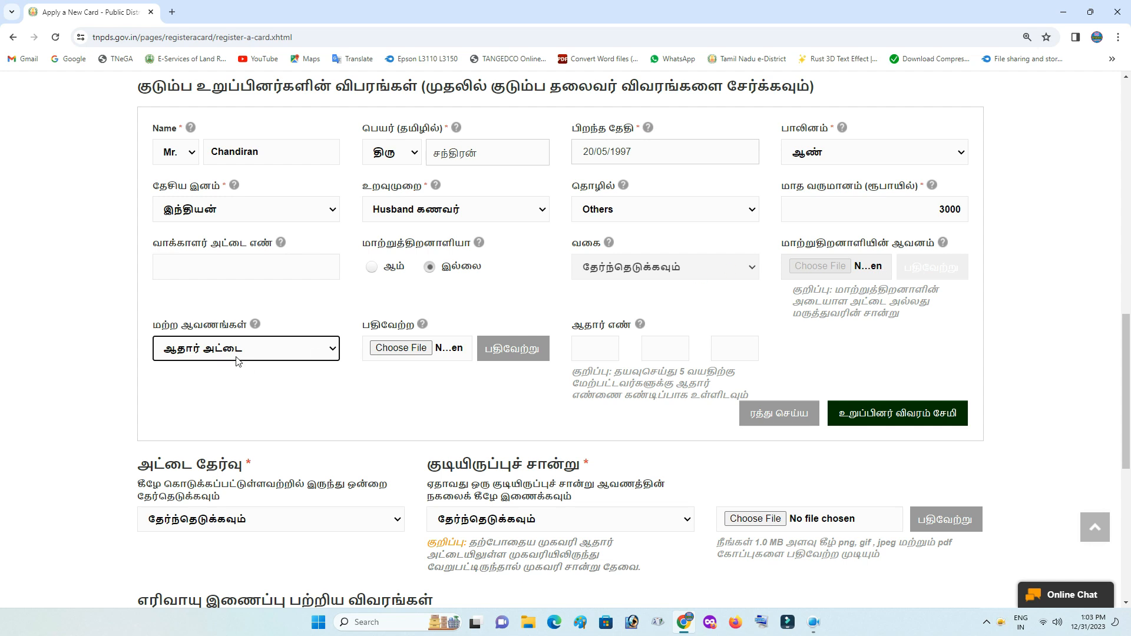
click(391, 351)
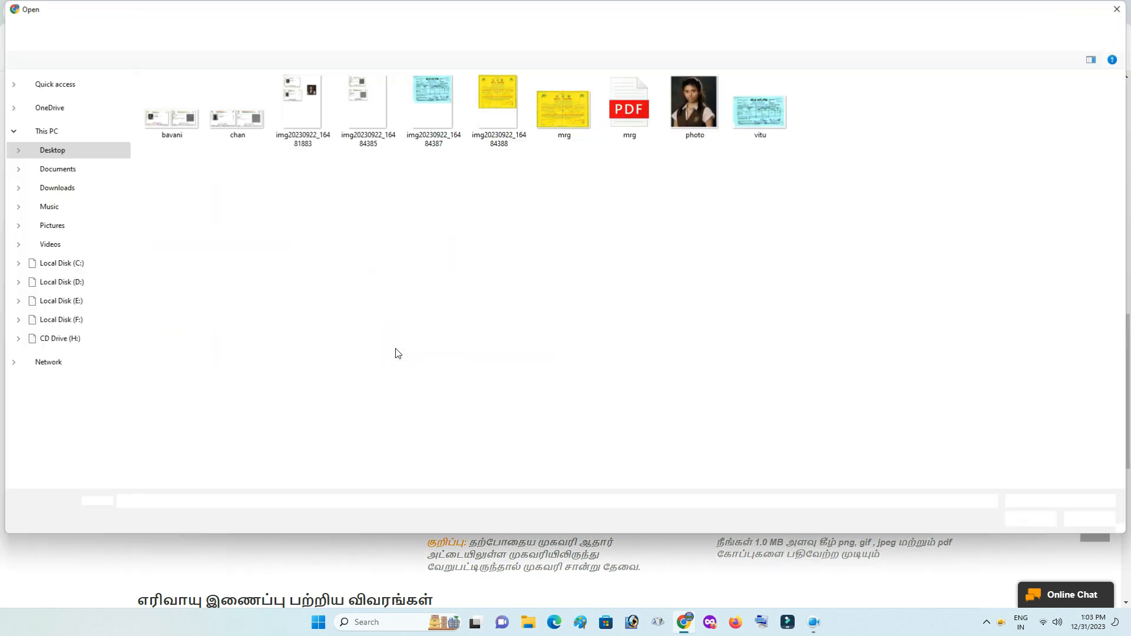
double_click(241, 121)
click(526, 351)
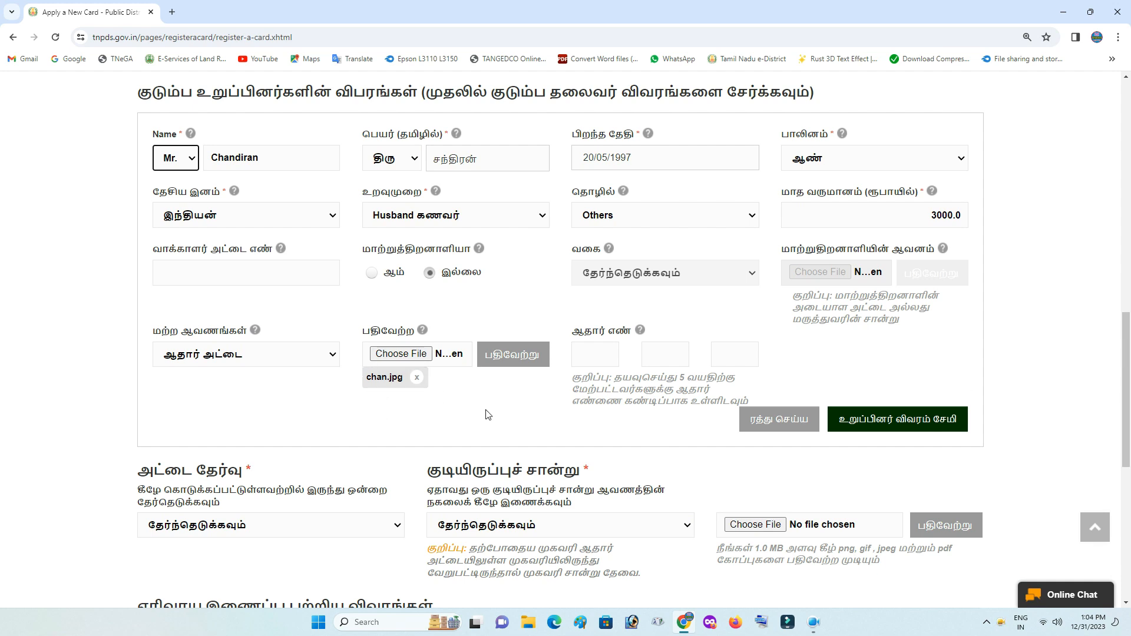
Enter the husband's Aadhaar number in the three boxes and save him to the family list
click(593, 355)
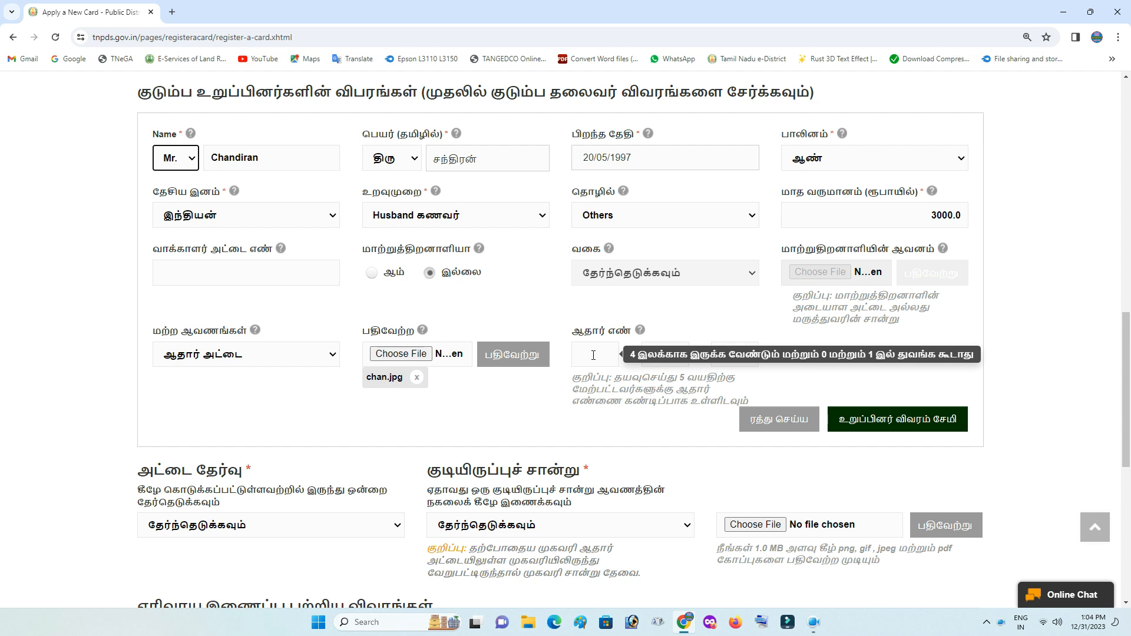
click(593, 355)
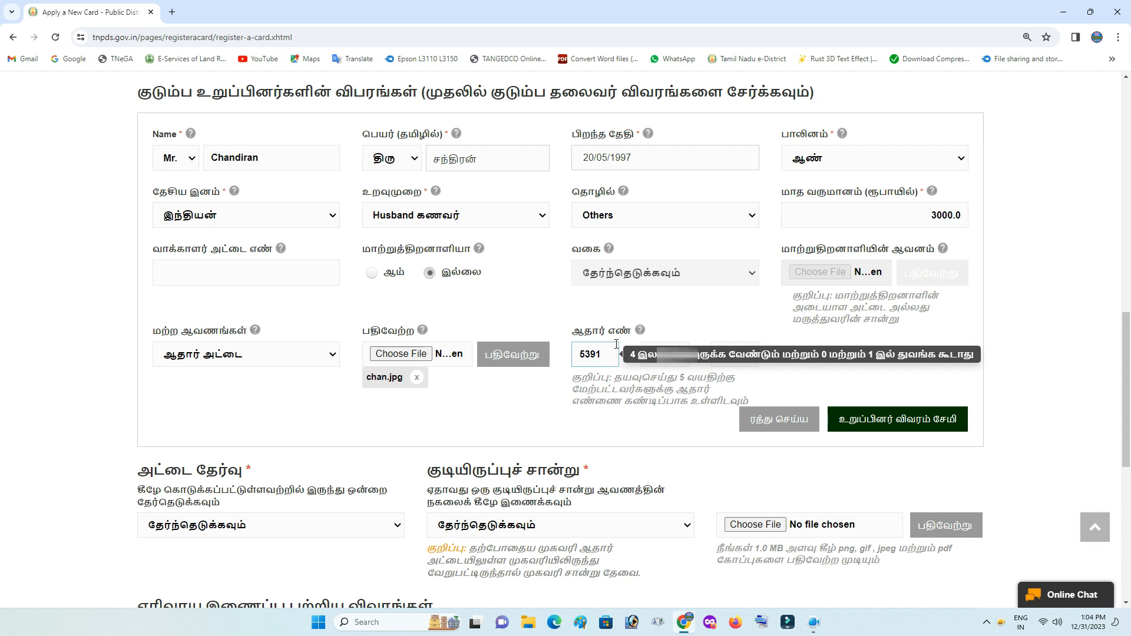
key(Tab)
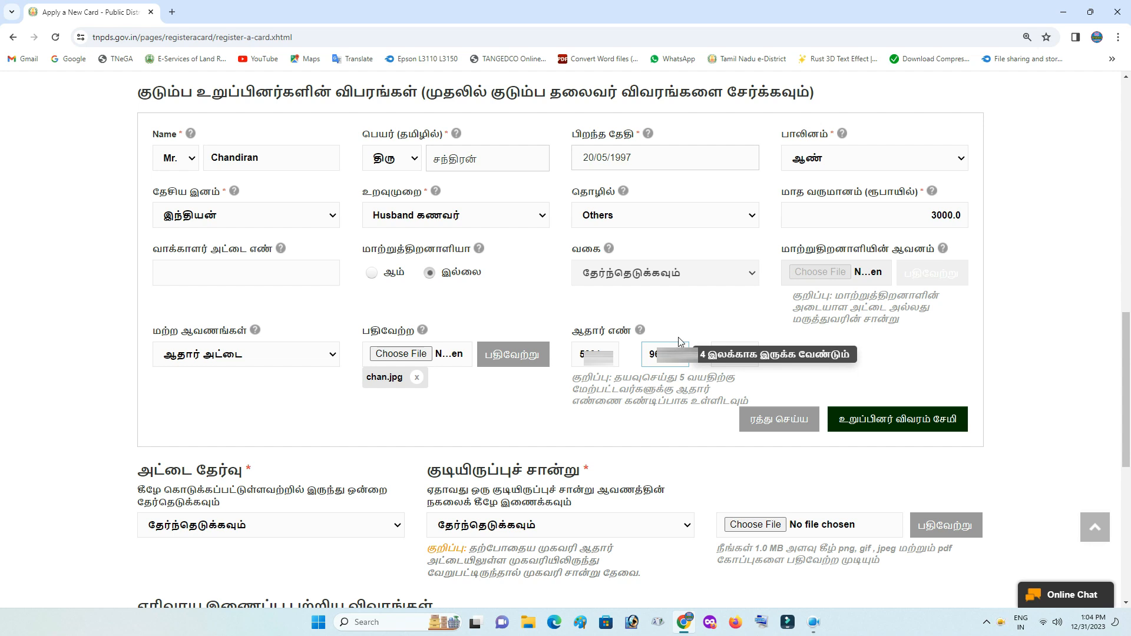
key(Tab)
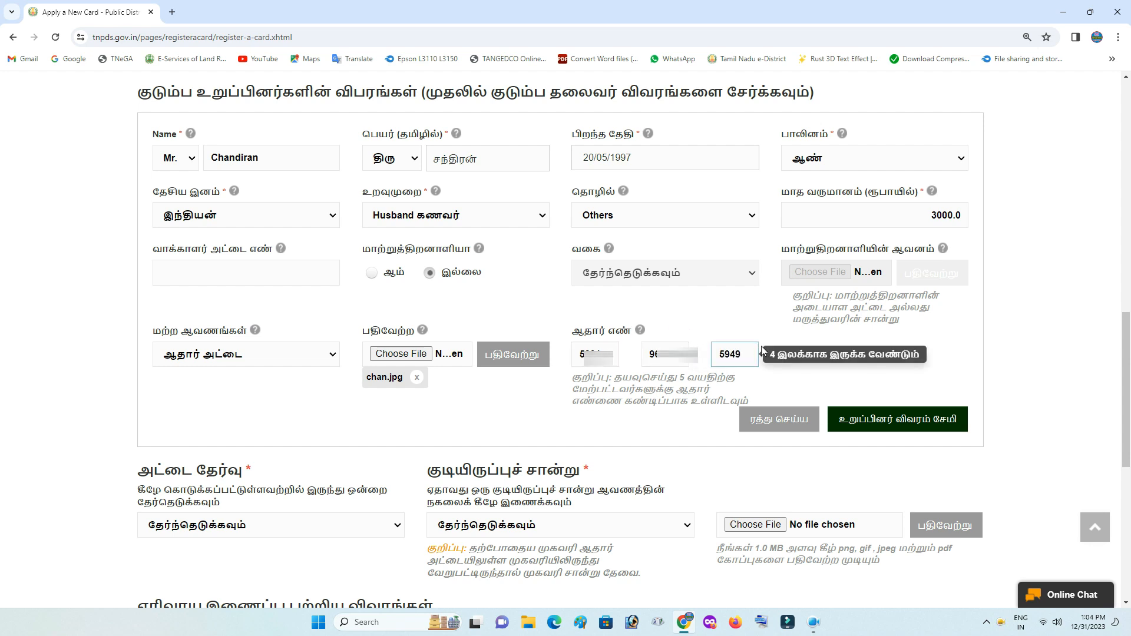
click(768, 344)
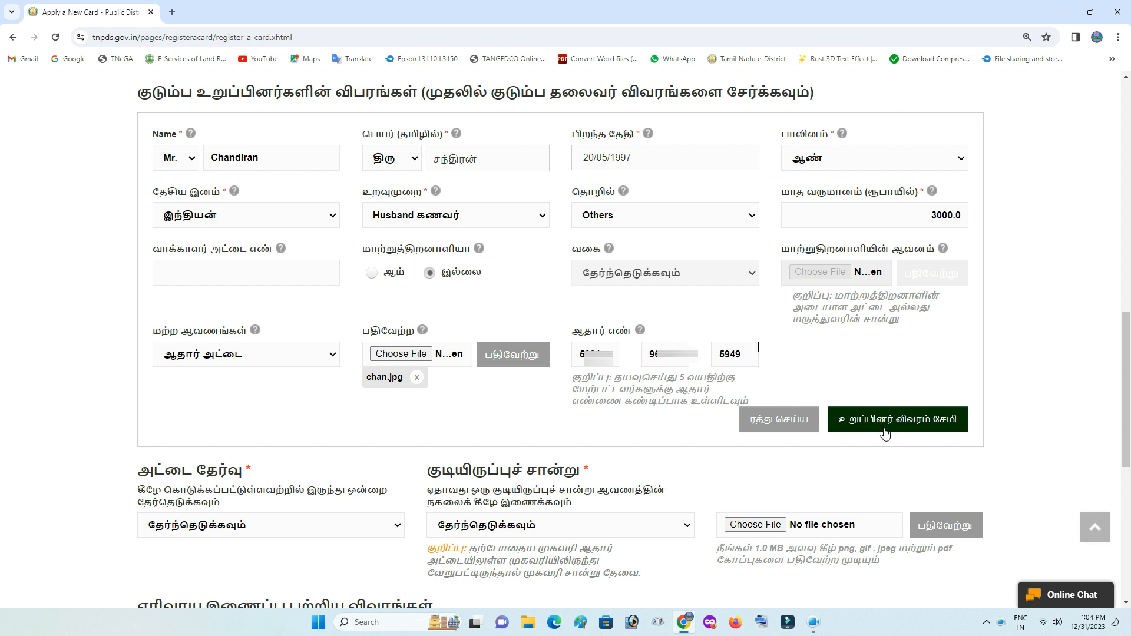
click(926, 430)
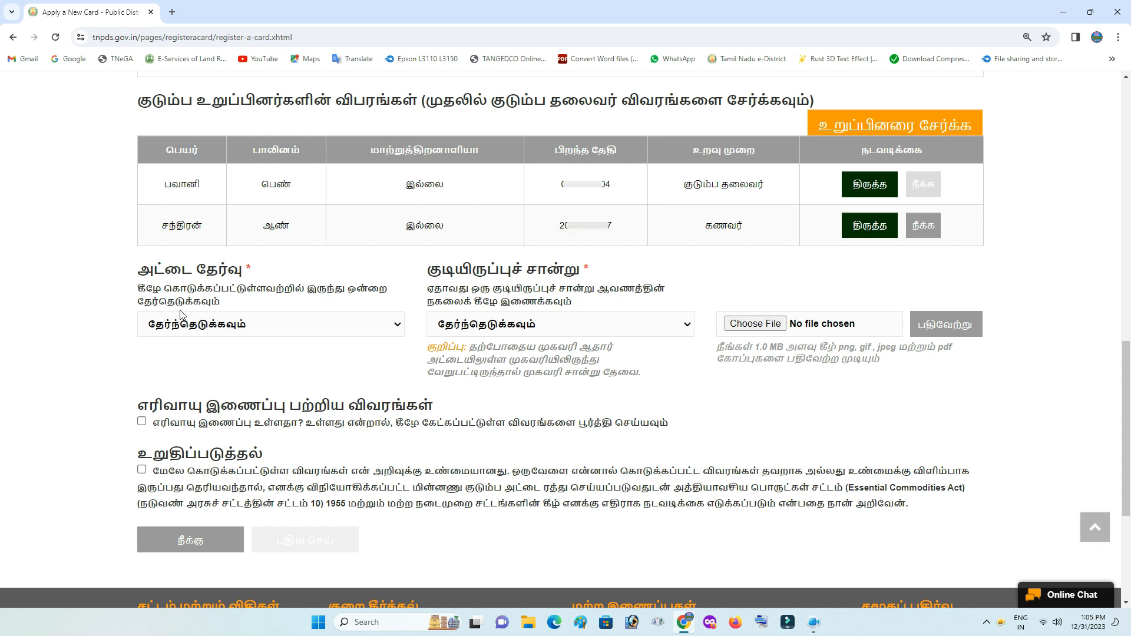
Show the ration card type options: No Commodity, Rice, Sugar and Others
click(288, 325)
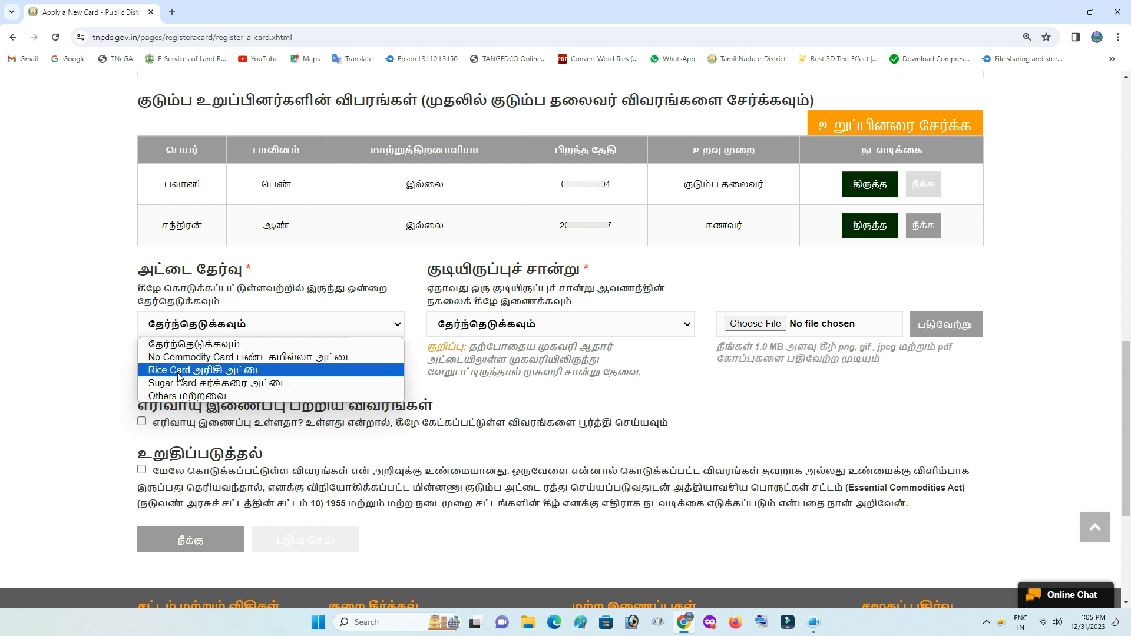
click(240, 369)
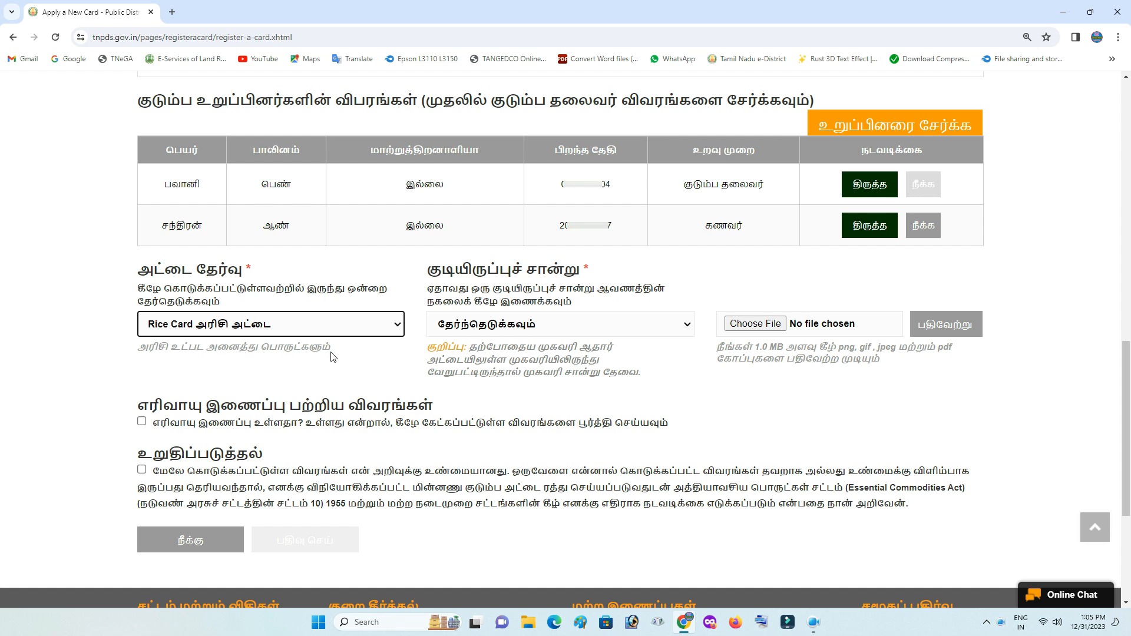
click(305, 330)
click(238, 381)
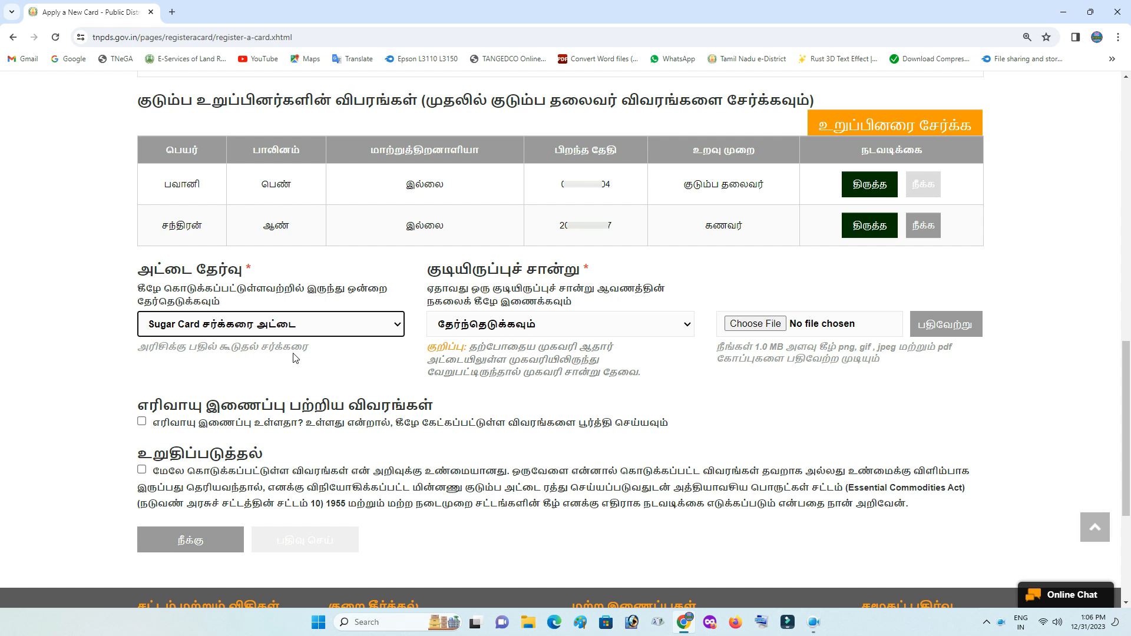
click(294, 334)
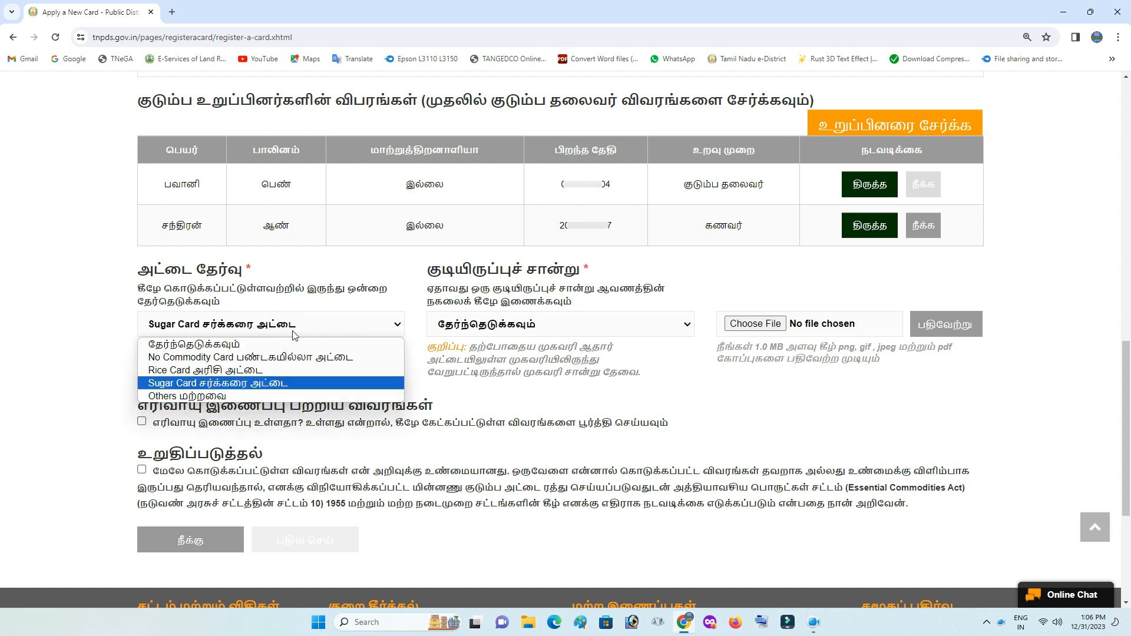
click(226, 395)
click(167, 365)
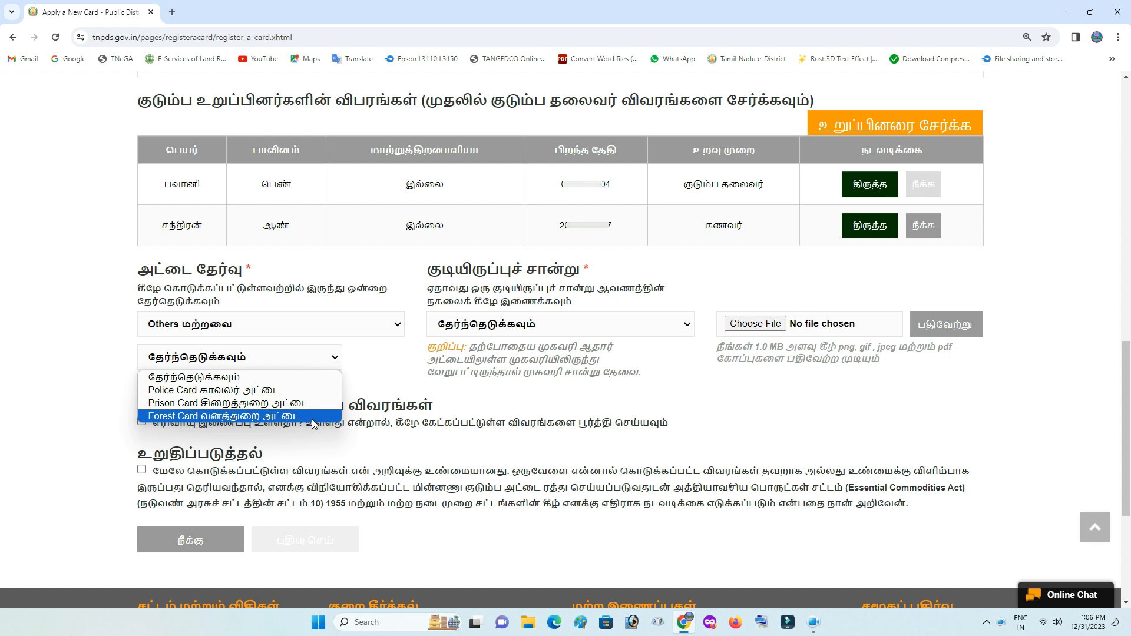
click(367, 359)
click(374, 334)
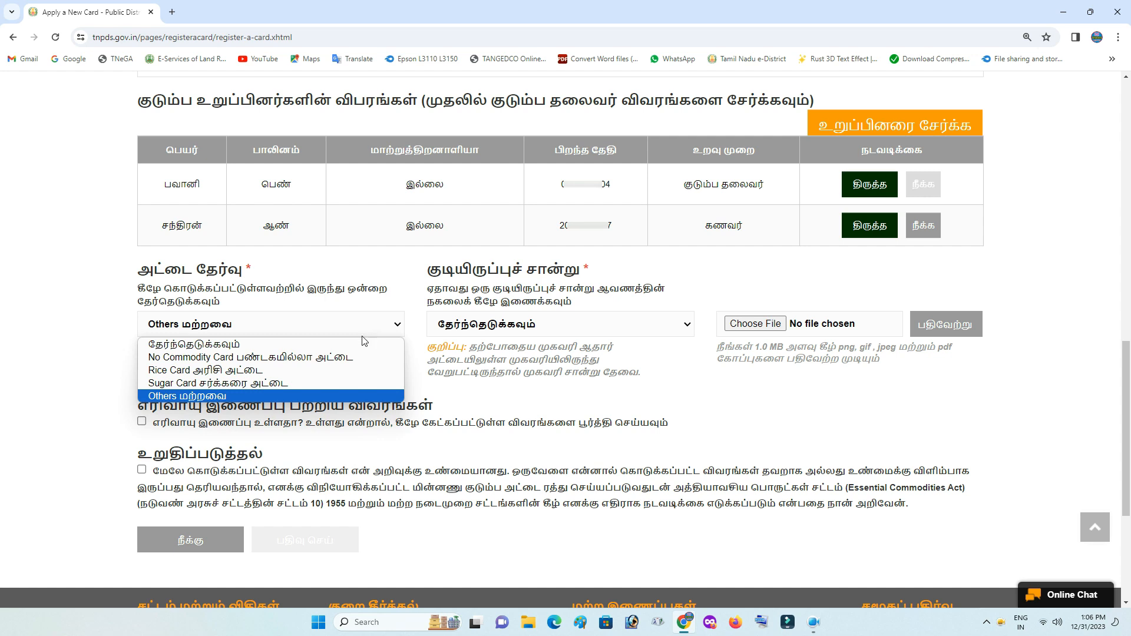
click(312, 359)
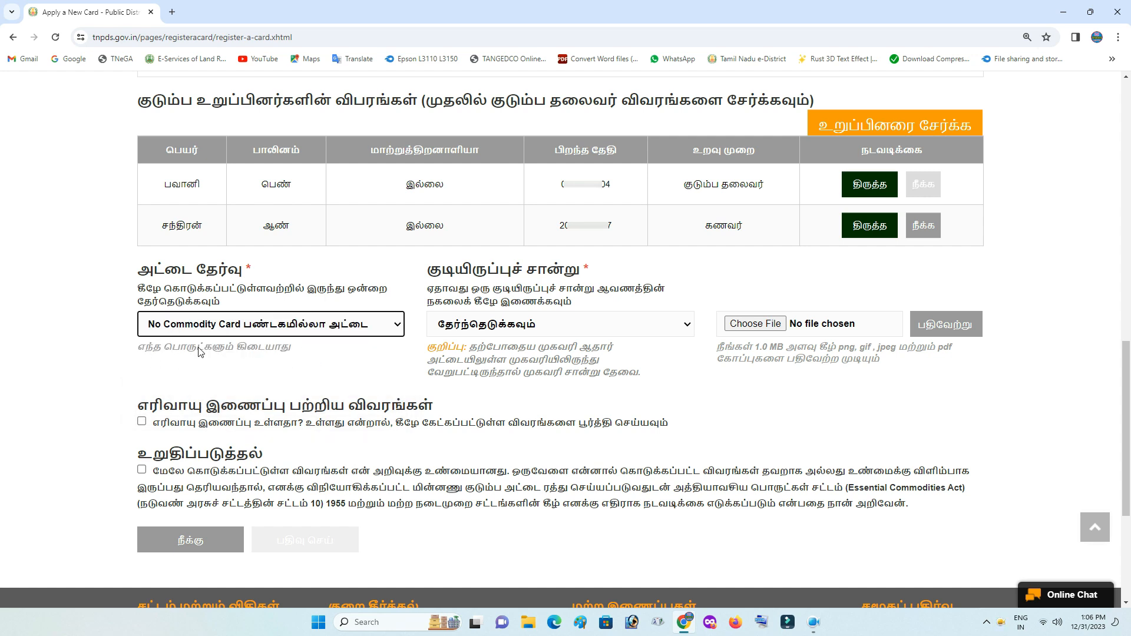
click(303, 332)
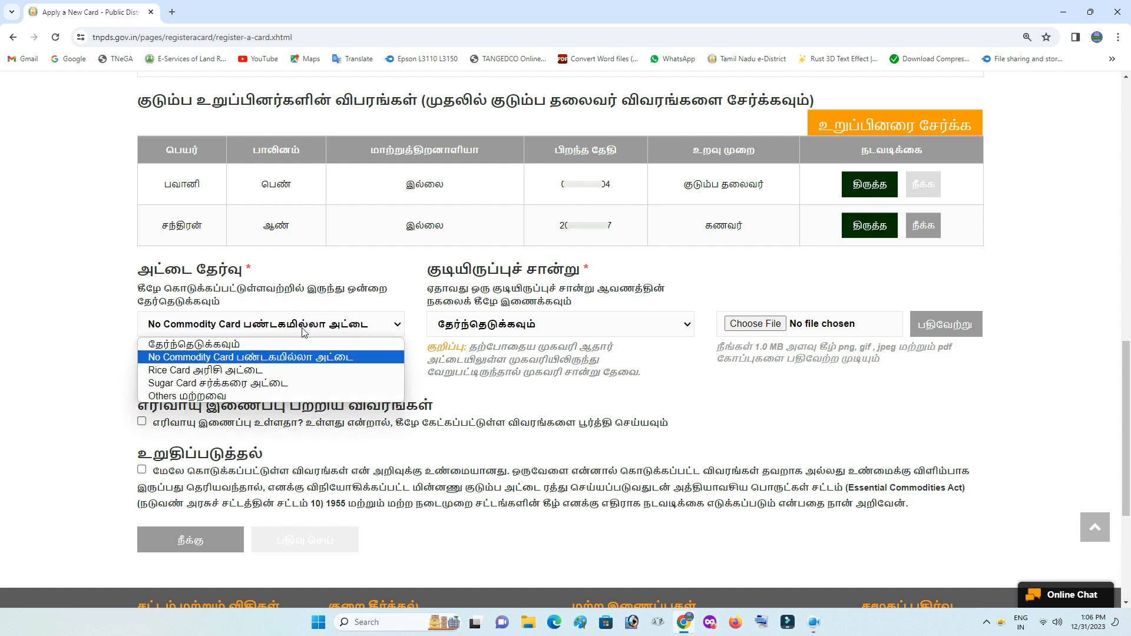
click(238, 369)
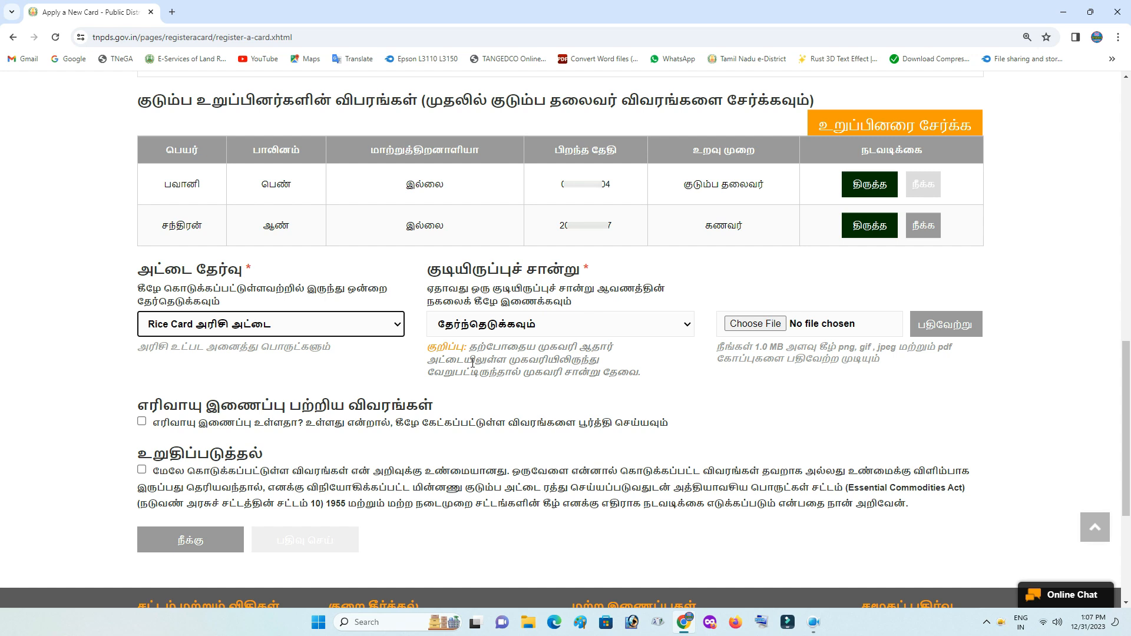
click(516, 328)
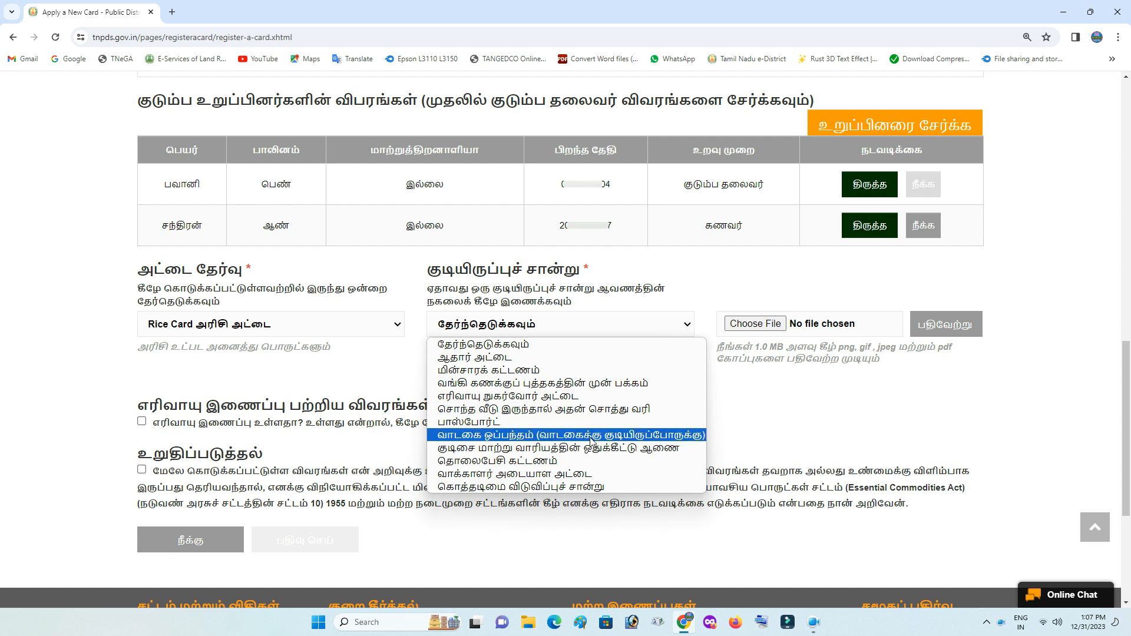
Choose the own-house property tax receipt as residence proof and upload mrg.pdf
click(557, 411)
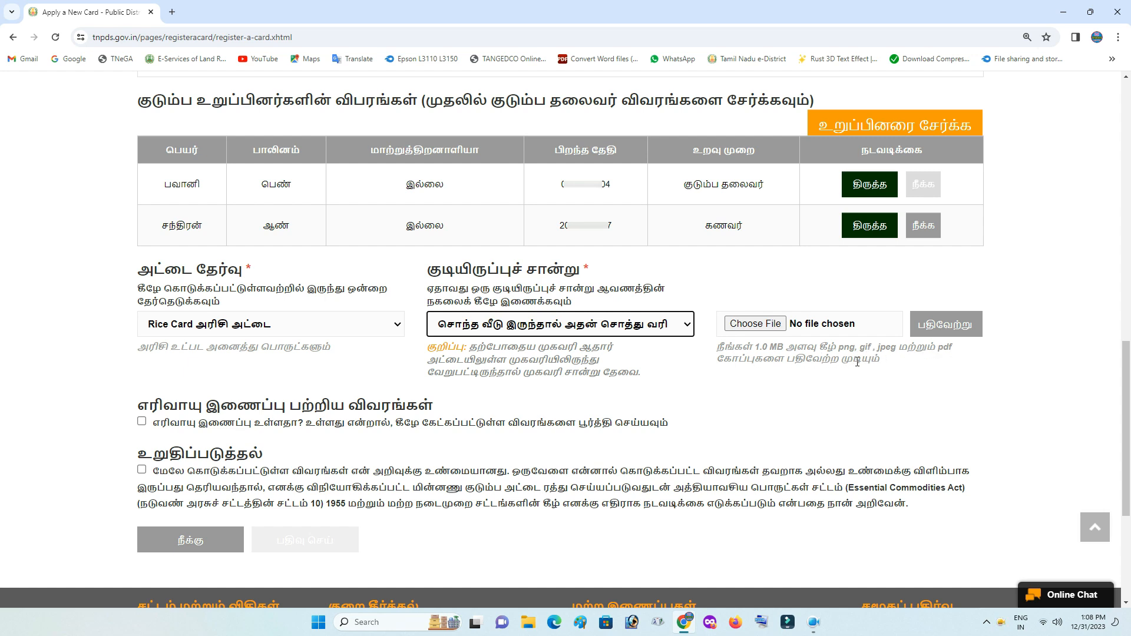
click(761, 323)
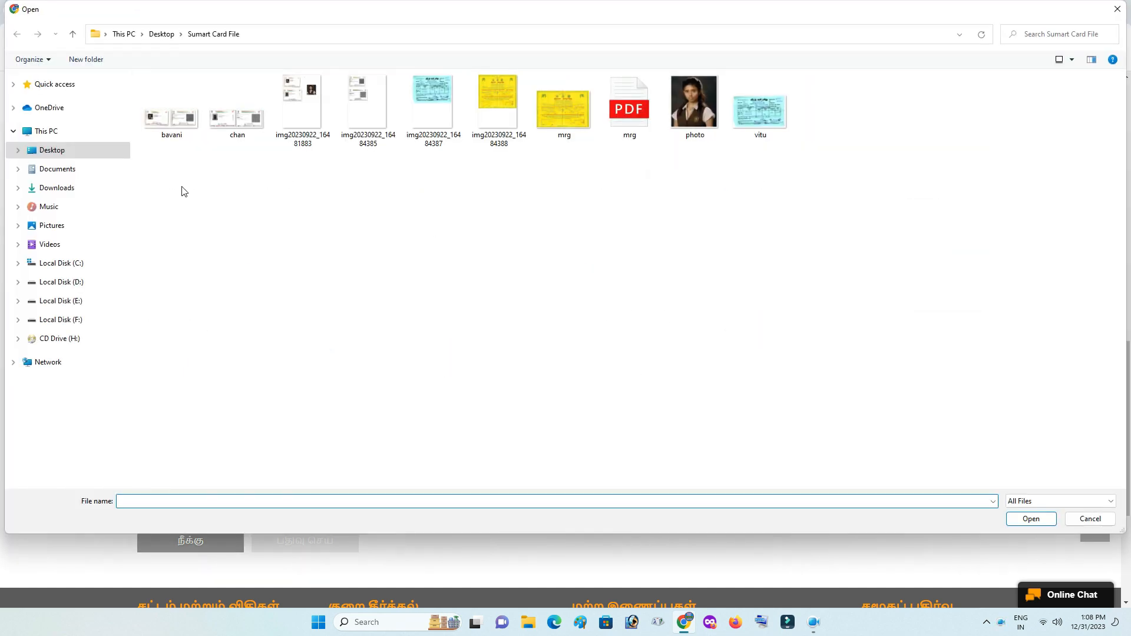
double_click(628, 137)
click(954, 328)
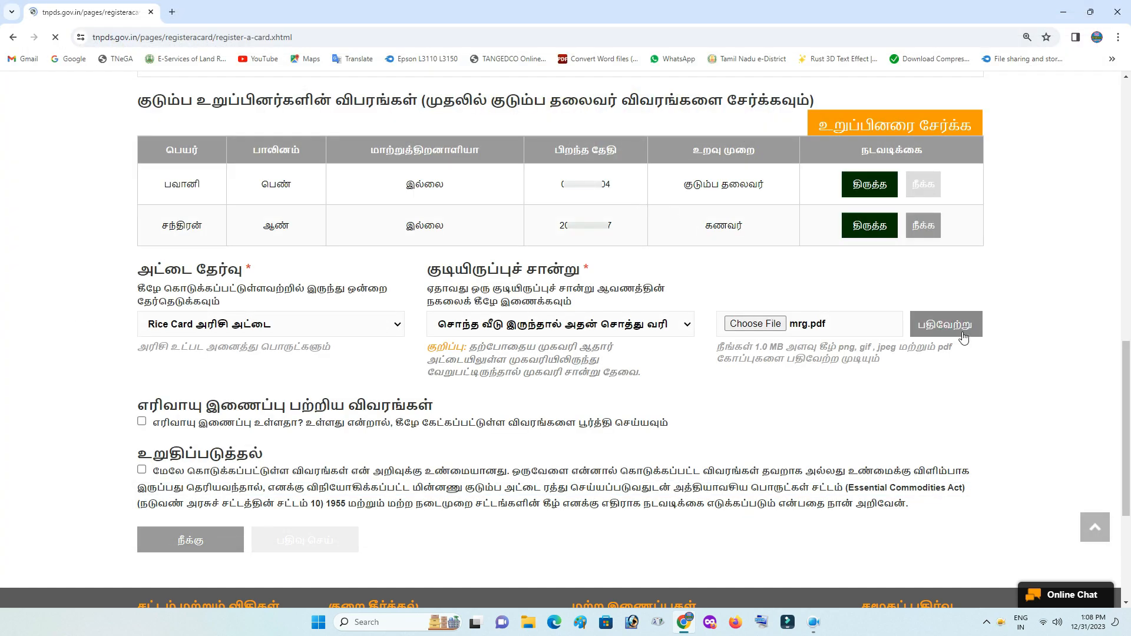
drag(1129, 403, 1129, 394)
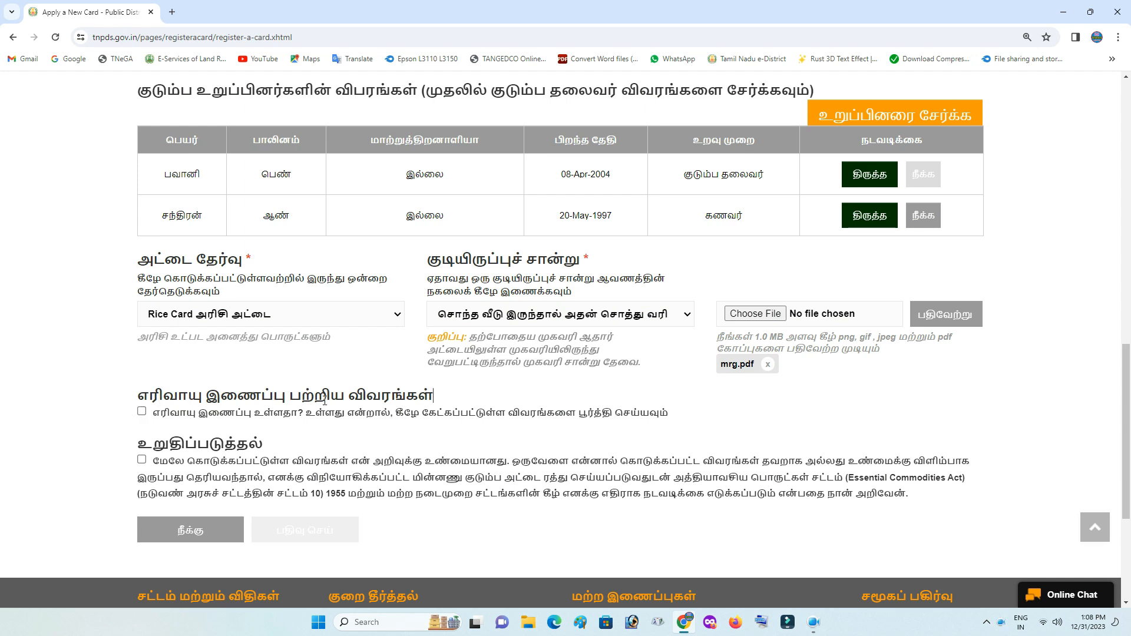
Leave the gas connection unticked, accept the declaration and submit the new card application
click(142, 411)
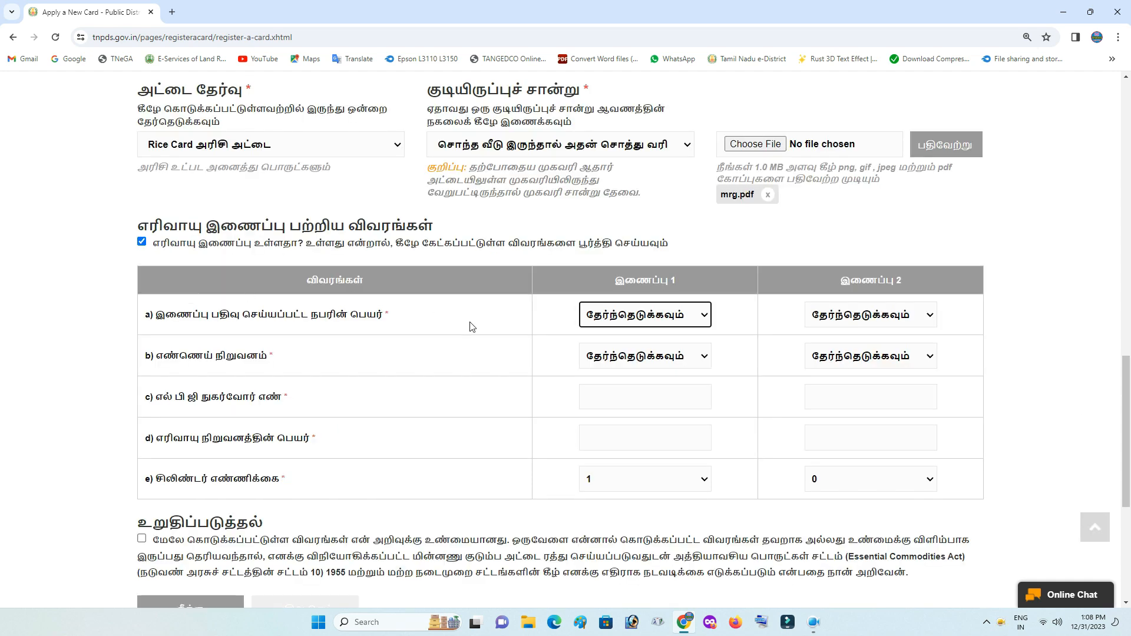
click(142, 241)
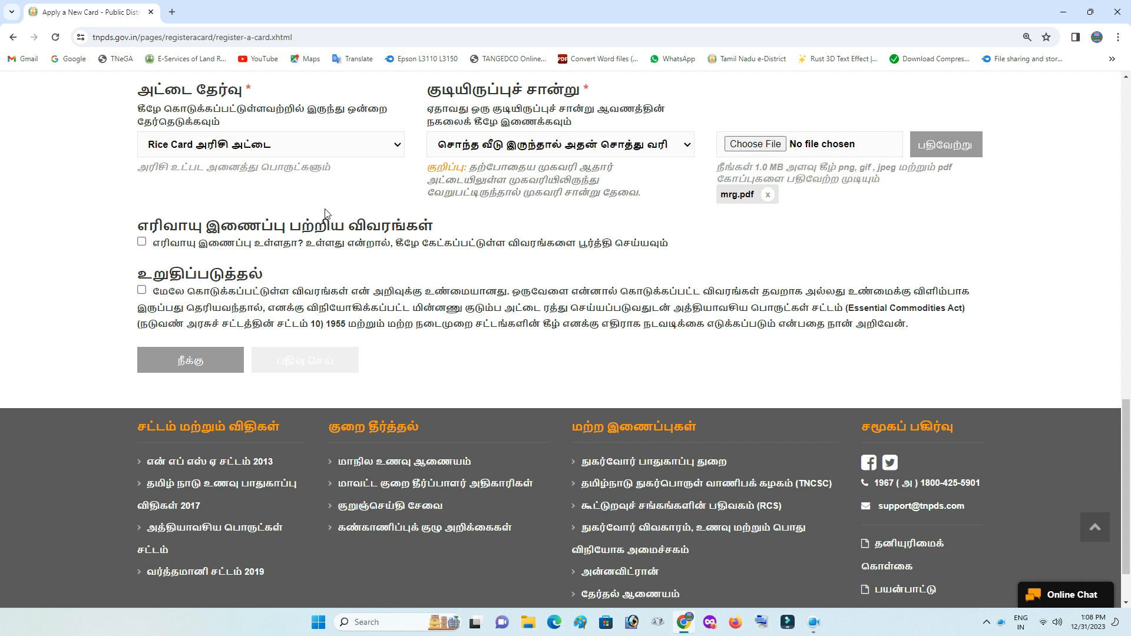
click(141, 291)
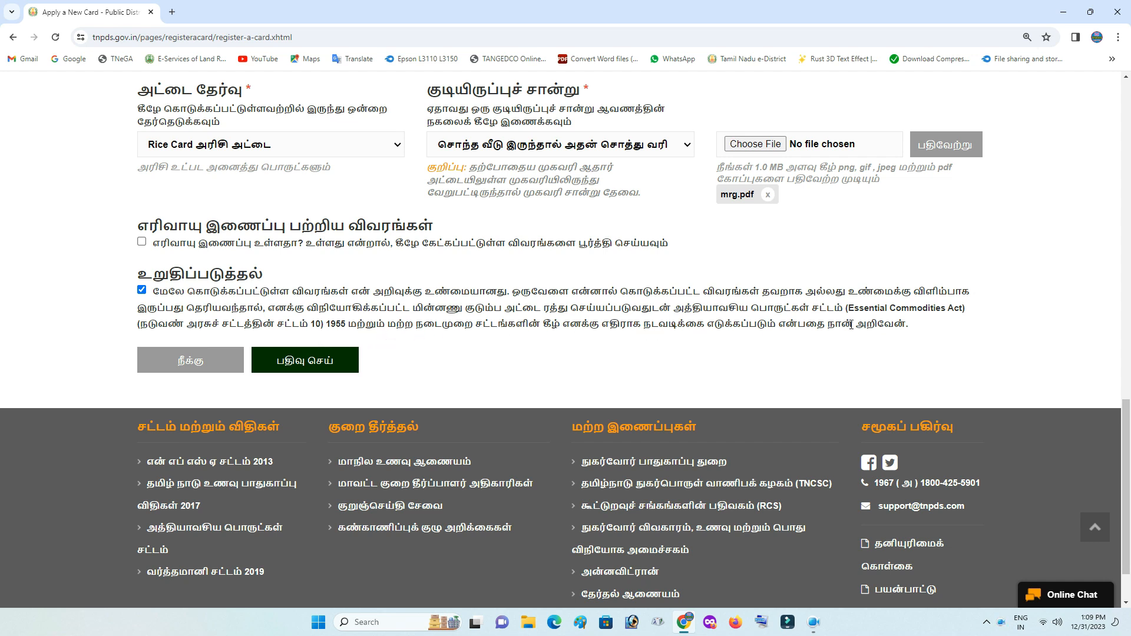
click(317, 368)
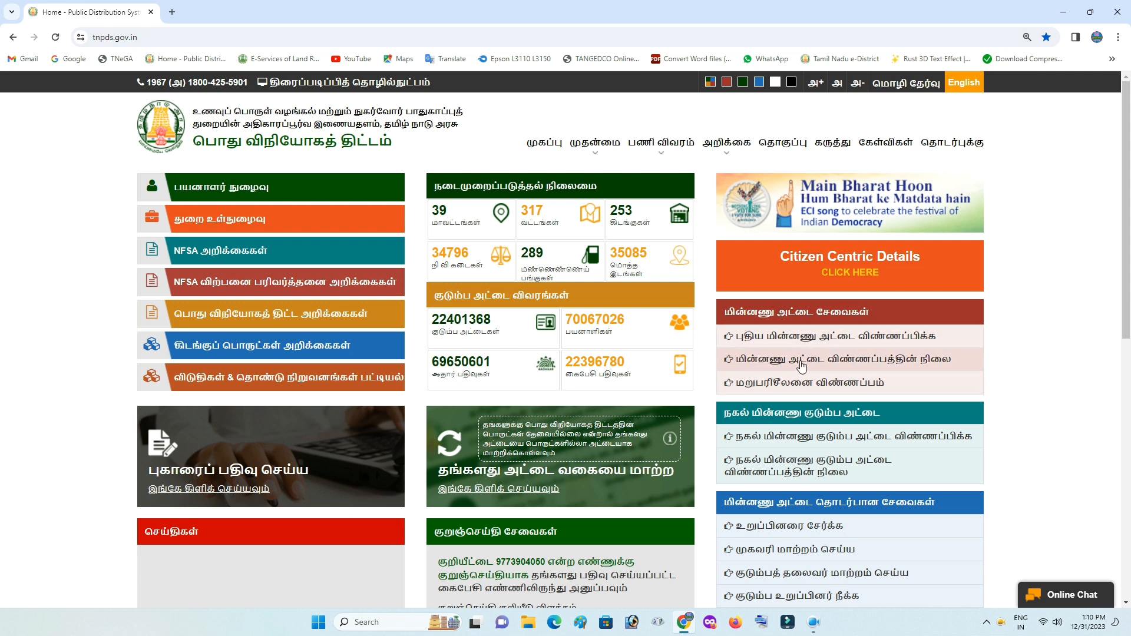
Look up the application status with the saved reference number, showing it awaiting document verification
click(914, 366)
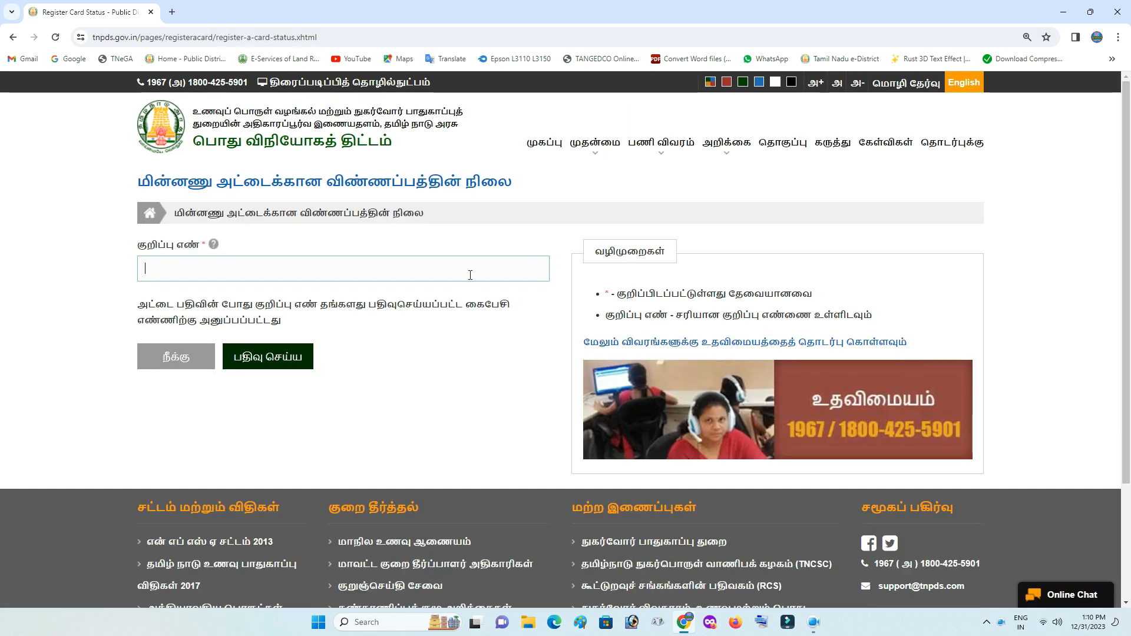
click(220, 262)
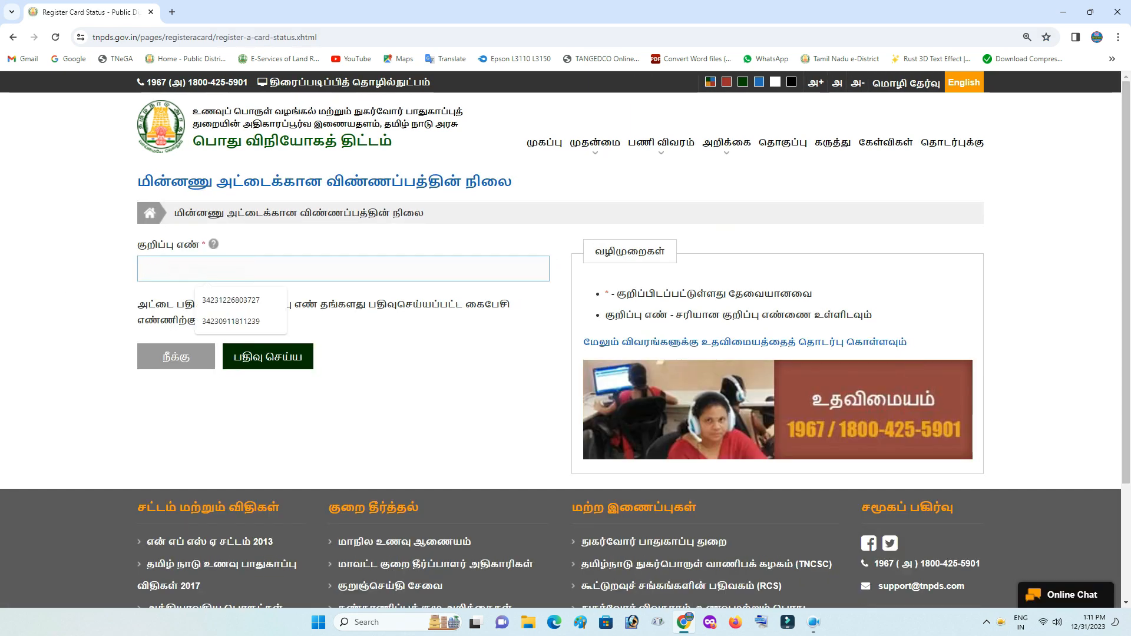
click(231, 321)
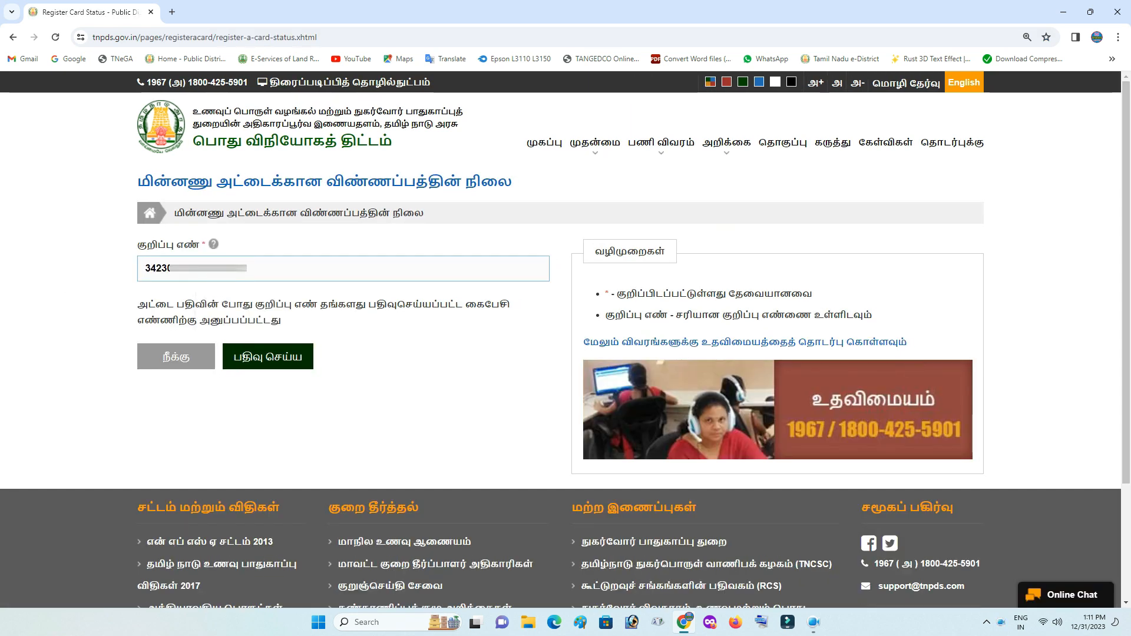
click(268, 360)
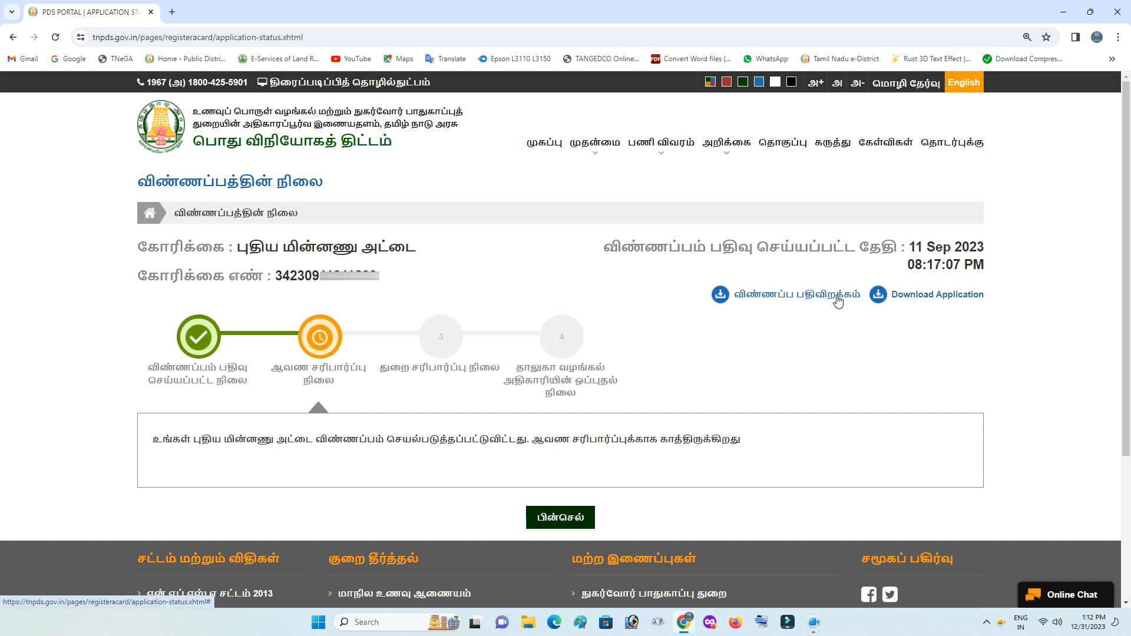
Download the Tamil application form as New_Card_Application.pdf and open it in a new tab
click(809, 298)
mouse_move(976, 83)
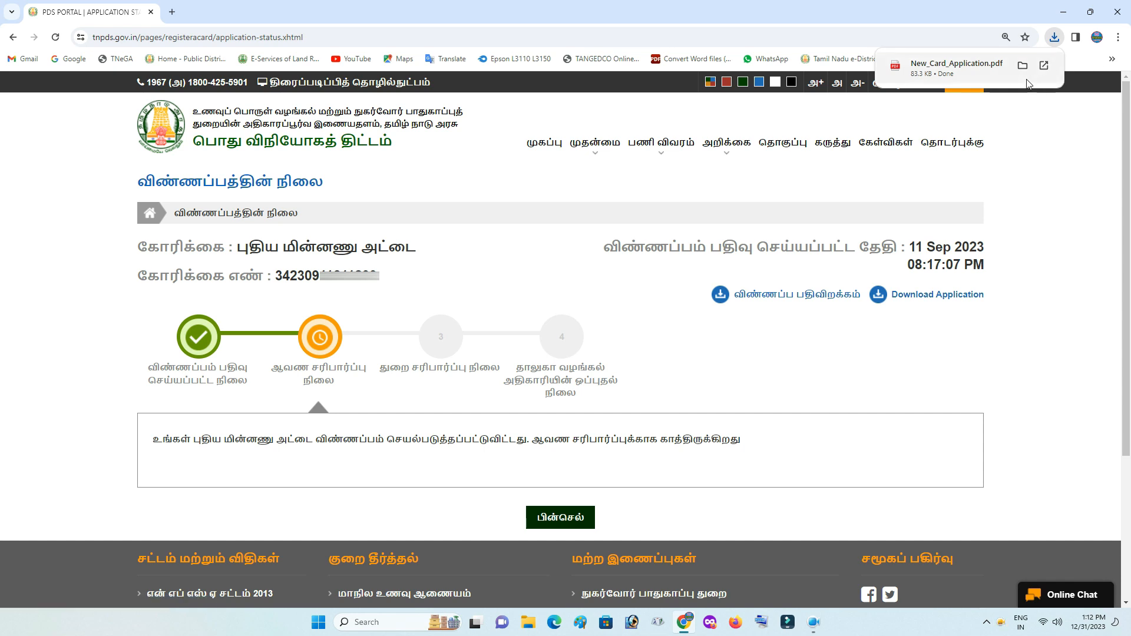
click(977, 69)
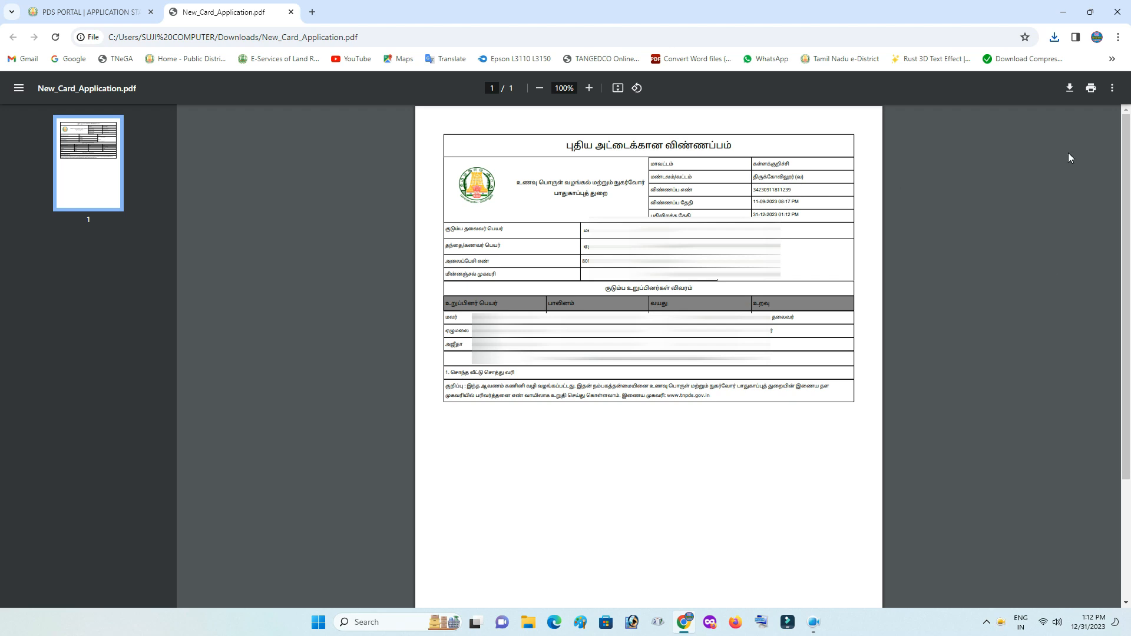
Print the form to Save as PDF as New_Card_Application in the Desktop's Sumart Card File folder
click(1090, 88)
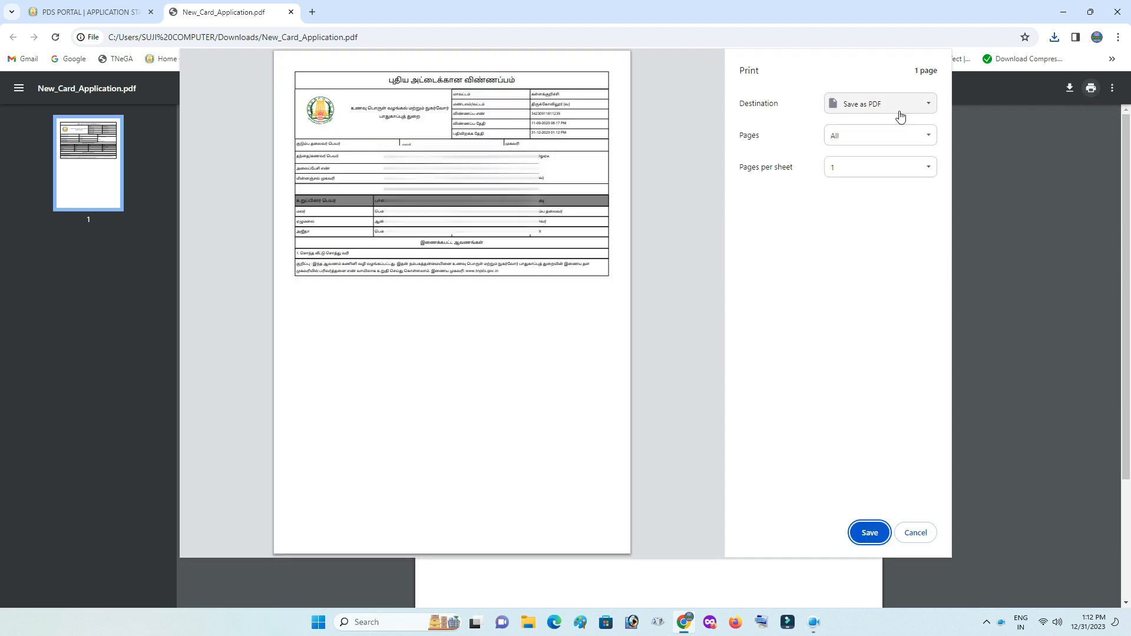
click(898, 110)
click(895, 118)
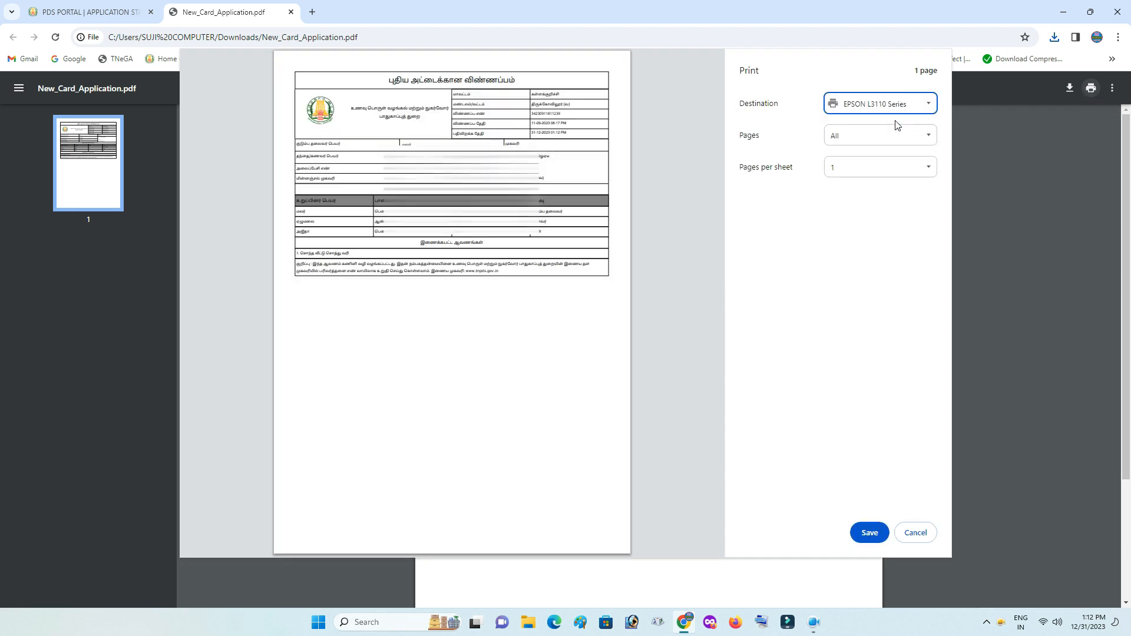
click(872, 241)
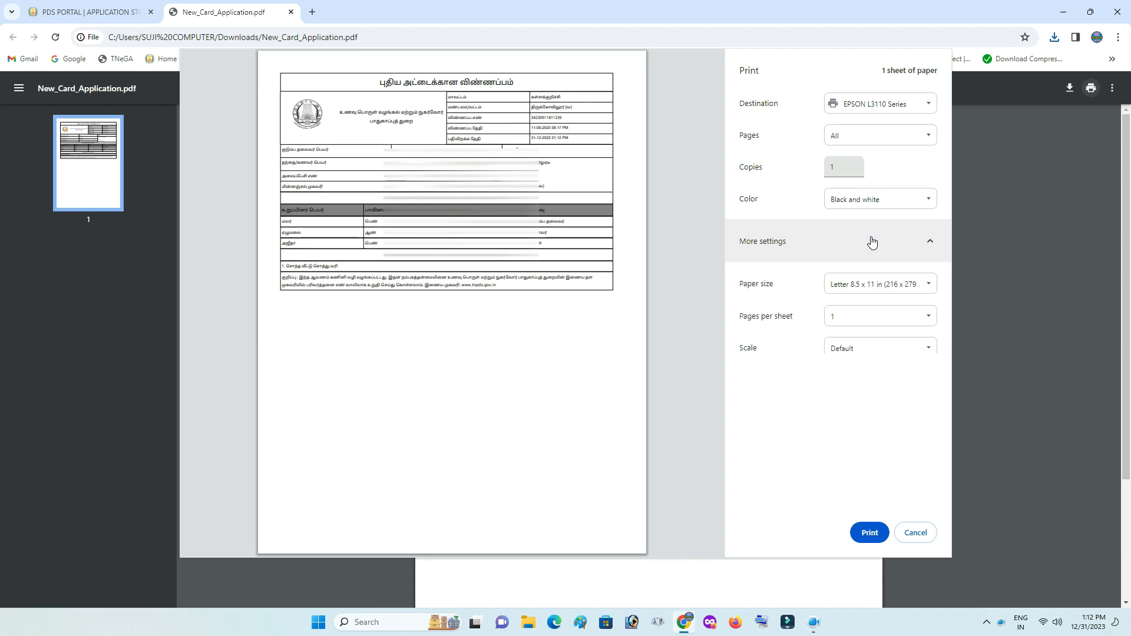
click(928, 100)
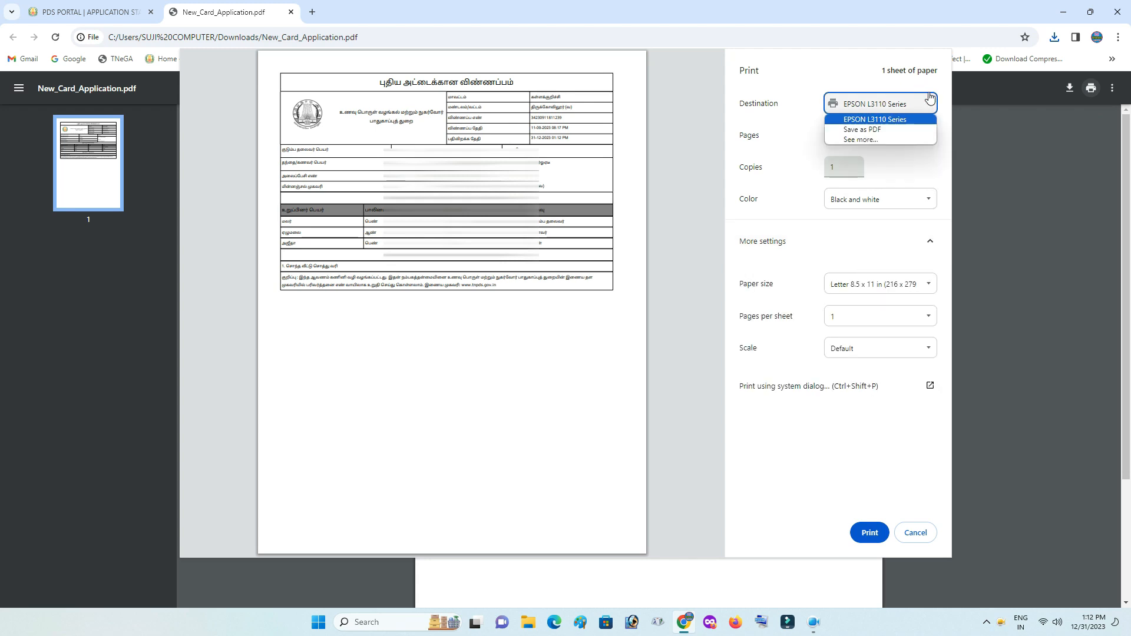
click(897, 129)
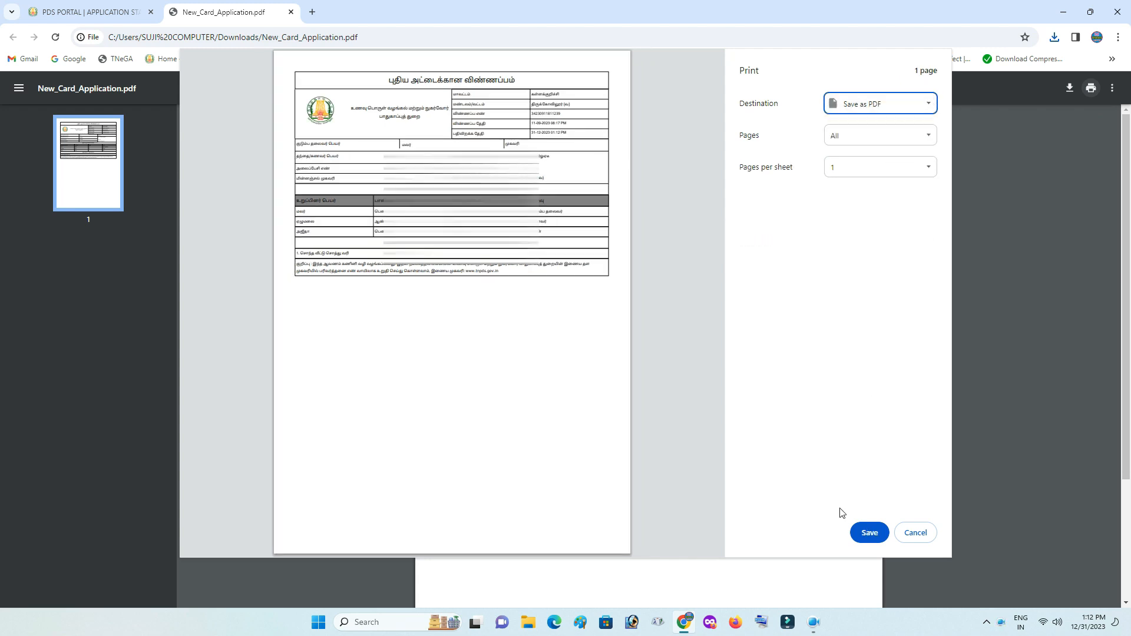
click(864, 532)
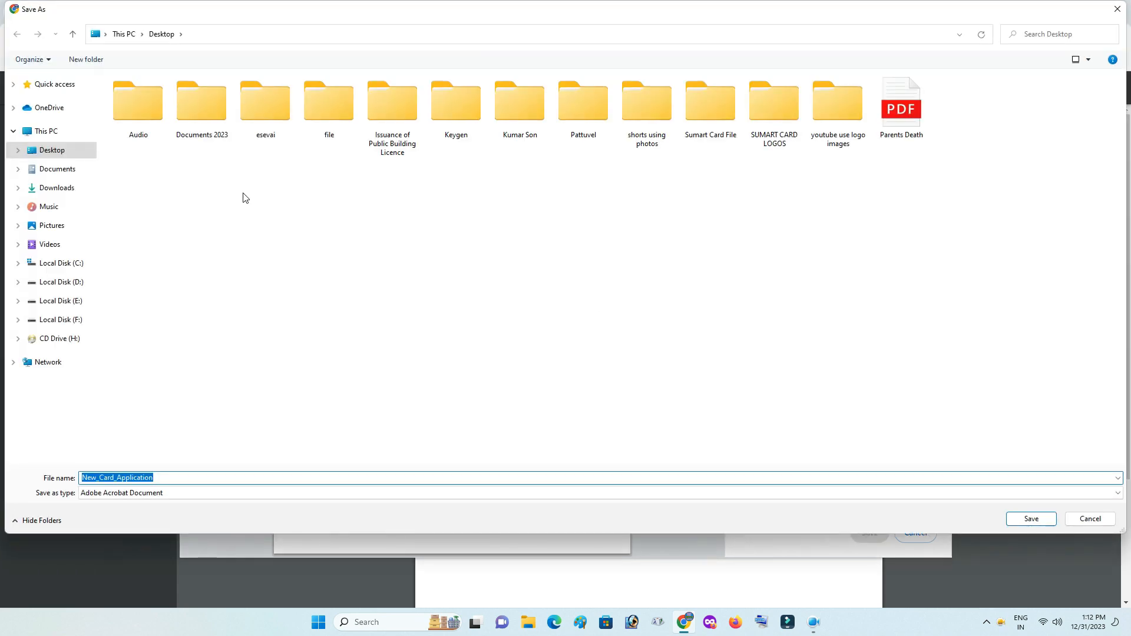
double_click(709, 112)
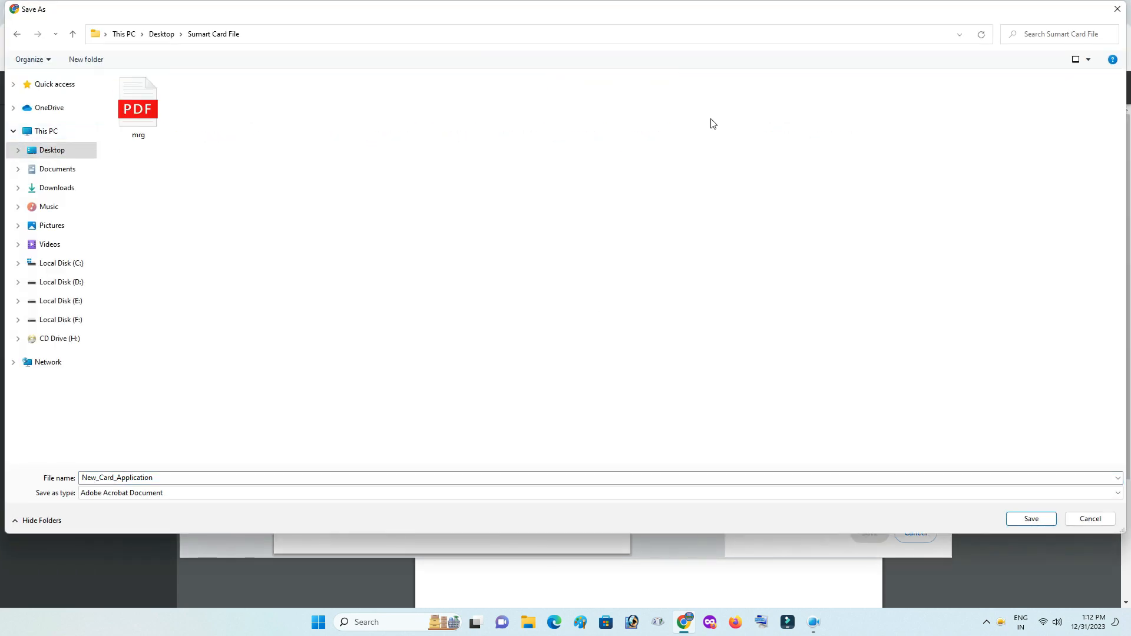
click(1014, 522)
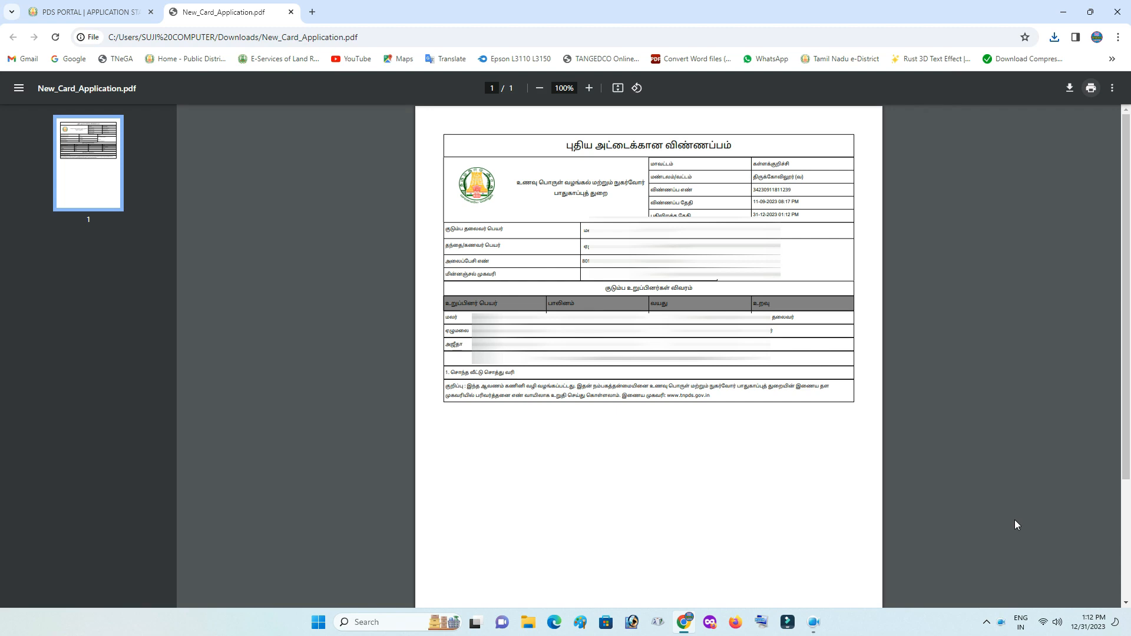